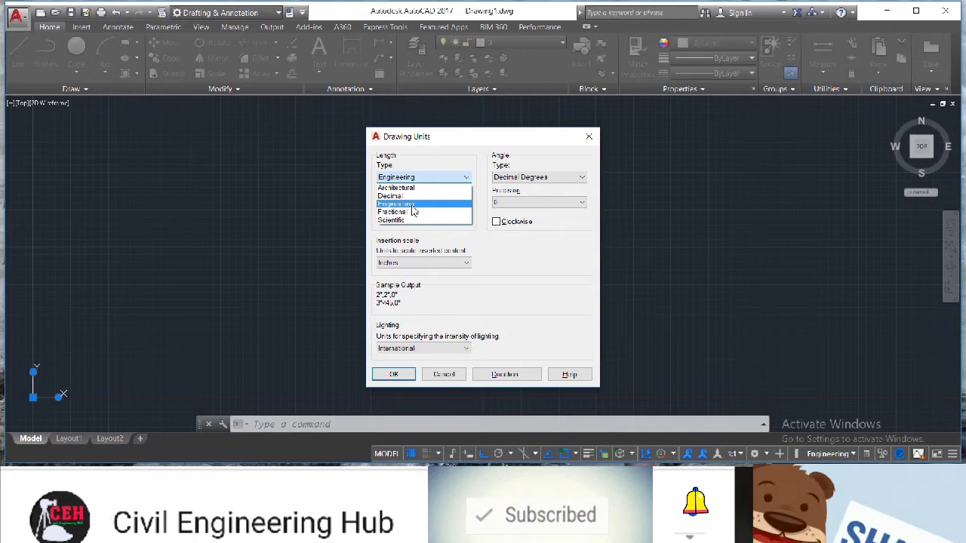
Configure the drawing units to Engineering length type with 0'-0" precision and Inches insertion scale
left_click(413, 204)
left_click(409, 203)
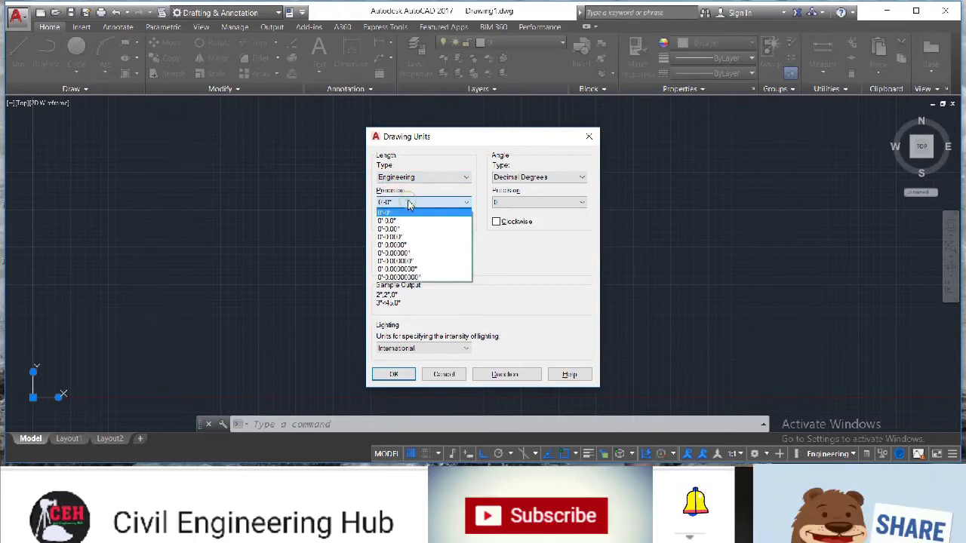
left_click(408, 214)
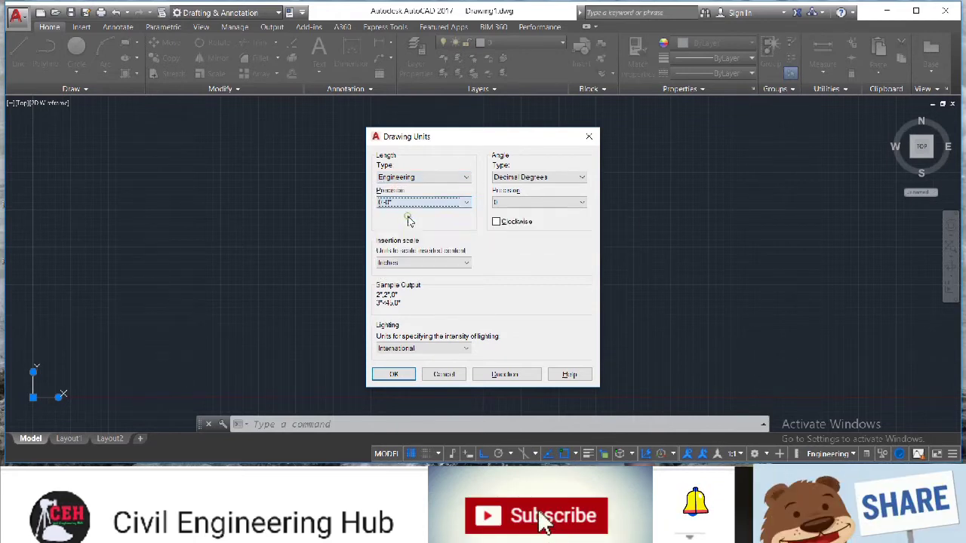
left_click(419, 263)
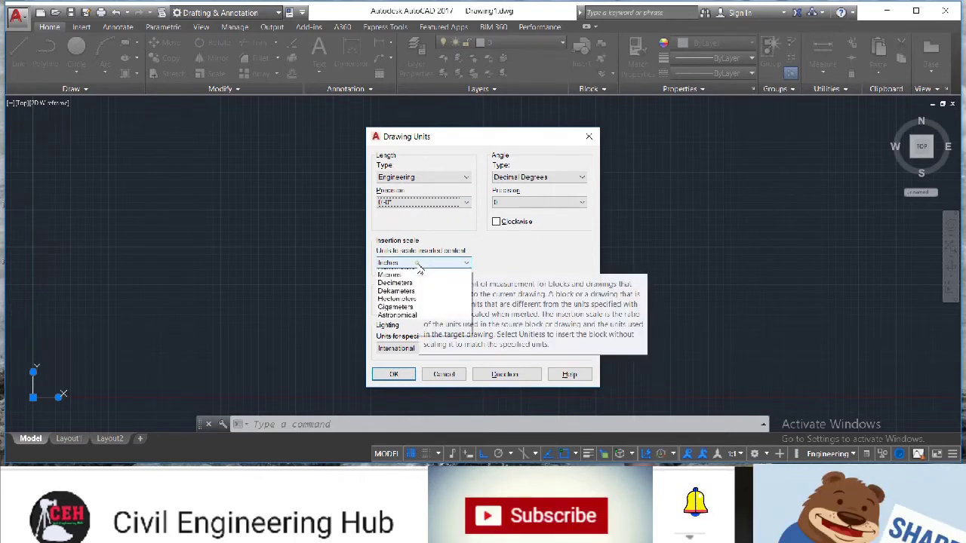
left_click(412, 284)
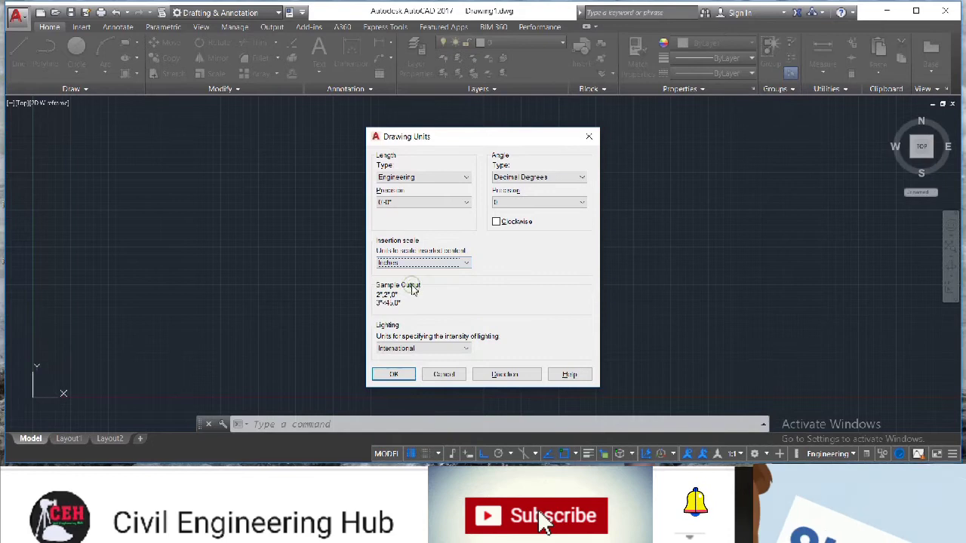
left_click(400, 372)
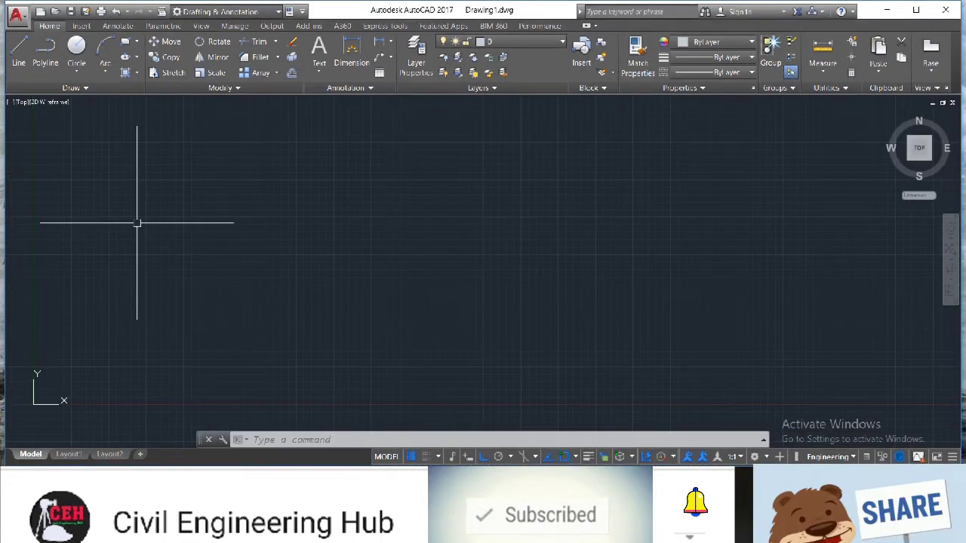
Draw a closed 16' by 12' rectangle with the Line tool
left_click(15, 65)
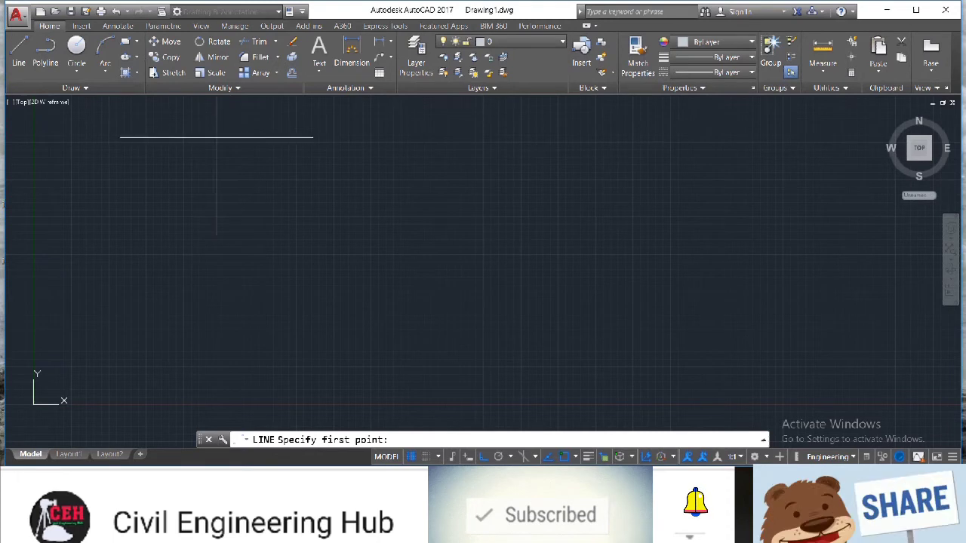
left_click(220, 140)
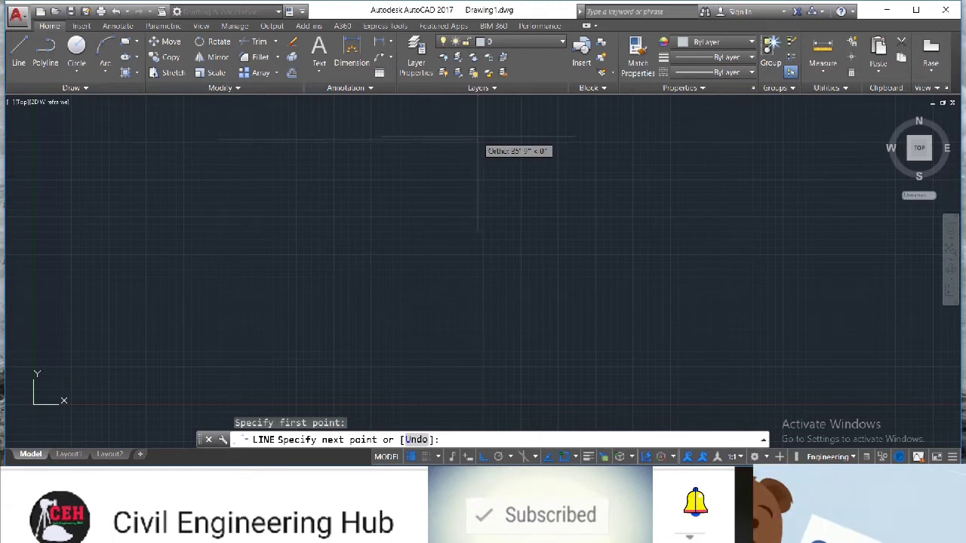
type("16'")
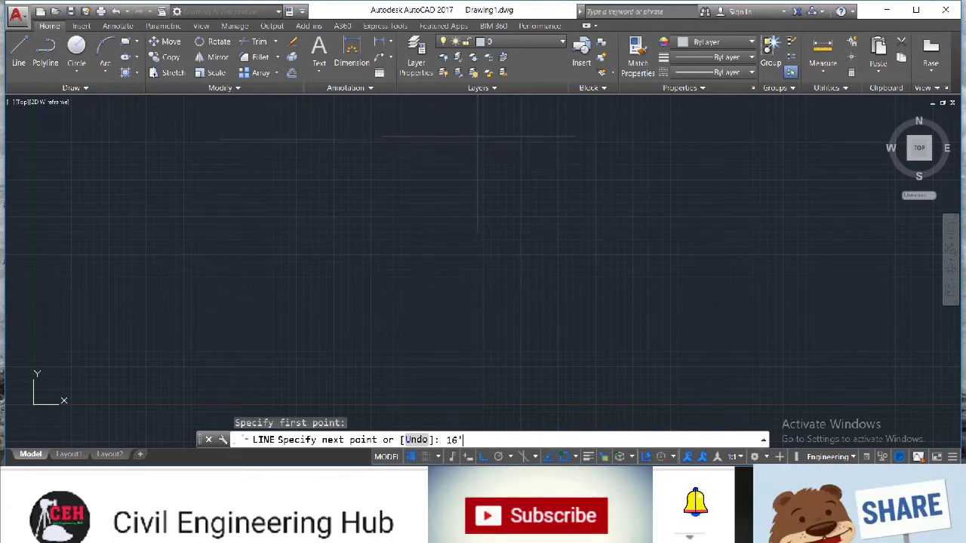
key("Return")
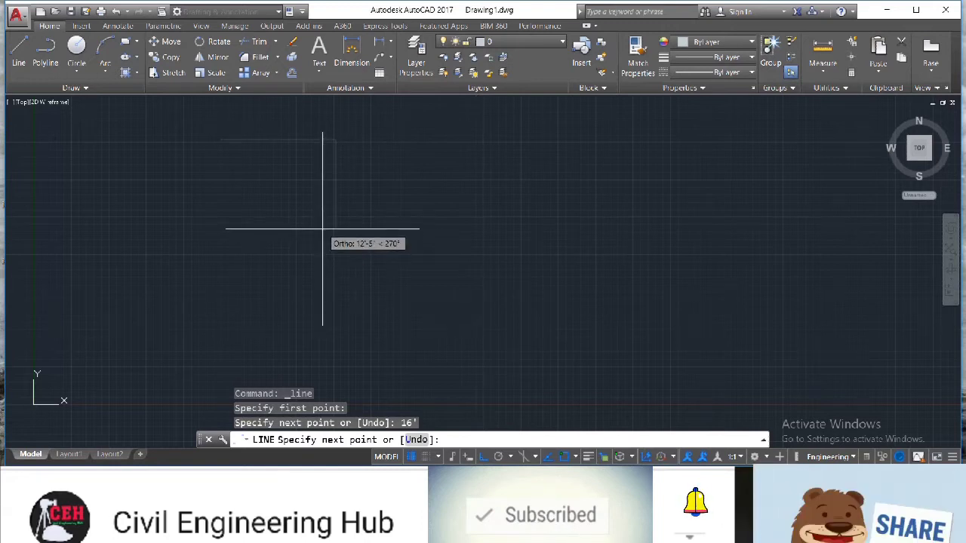
type("12'")
key("Return")
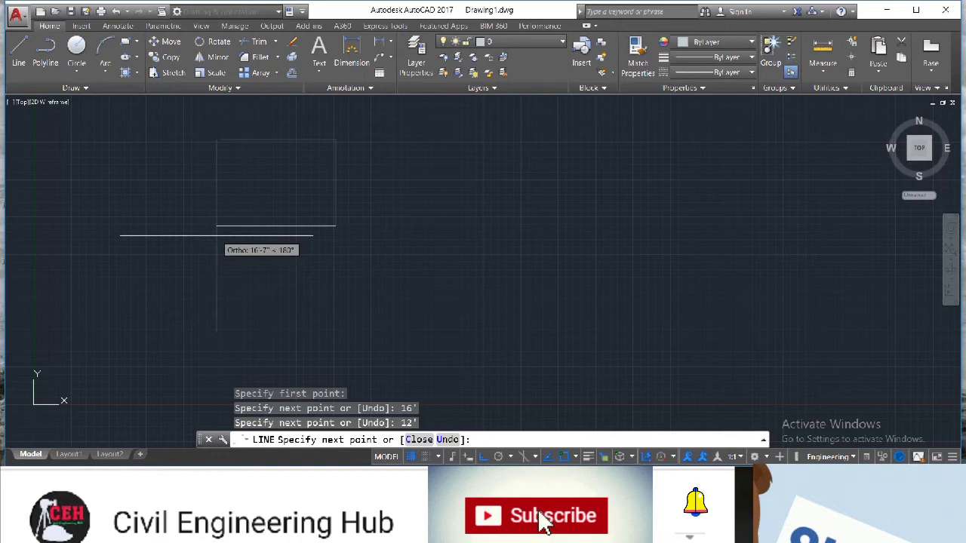
type("16'")
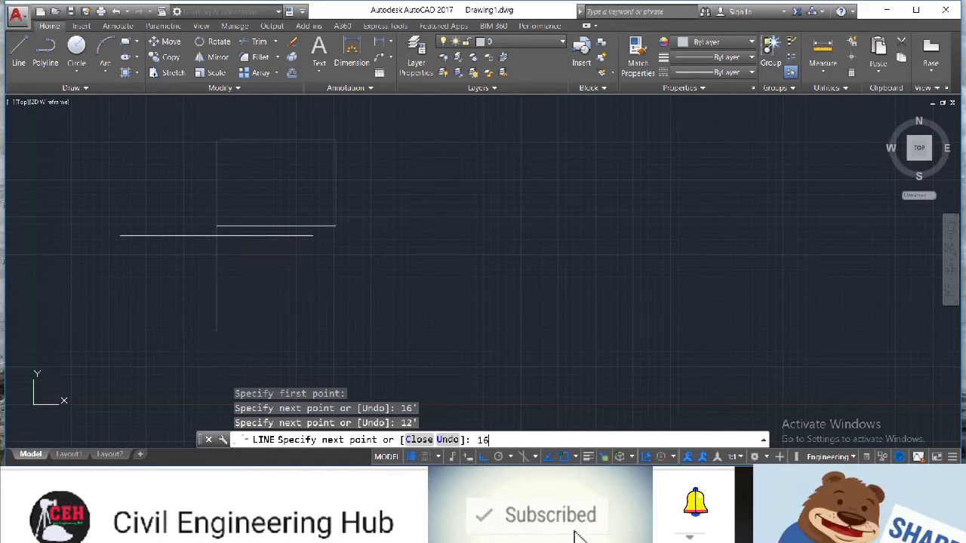
key("Return")
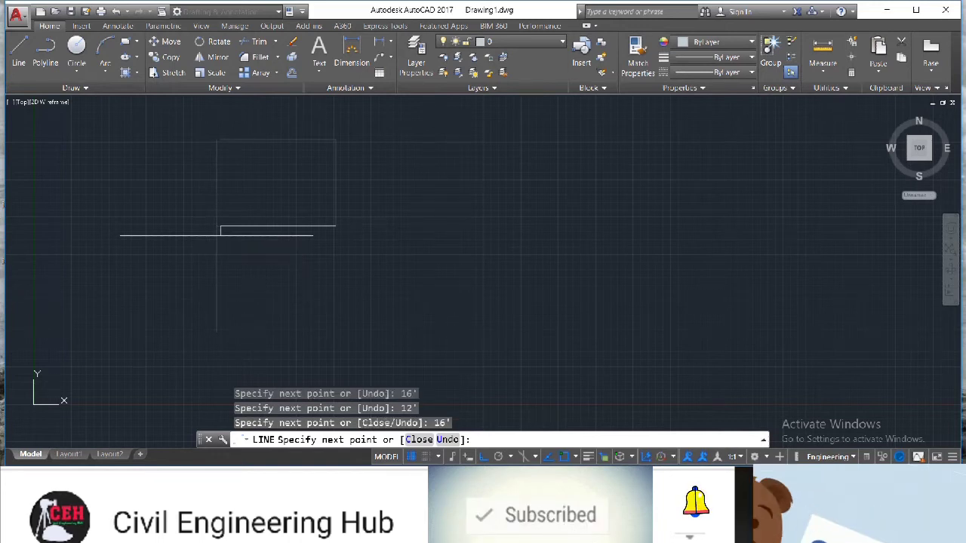
left_click(219, 139)
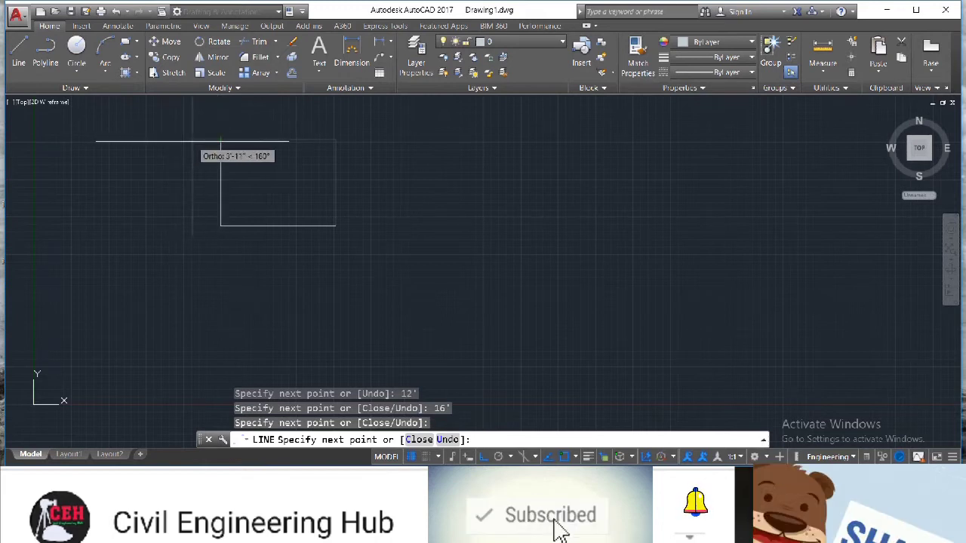
key("Escape")
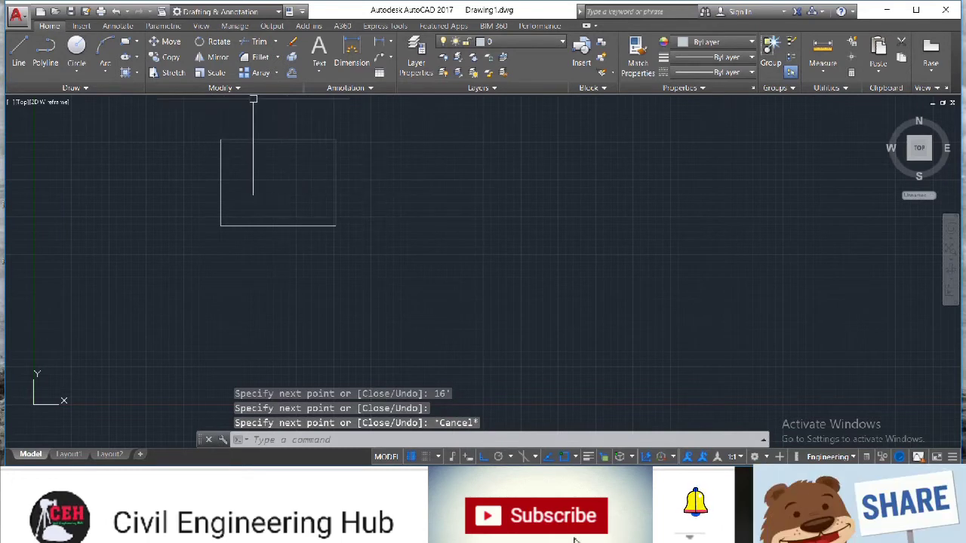
Offset all four sides of the rectangle outward by 9" to form the wall thickness
scroll(252, 99, "up", 2)
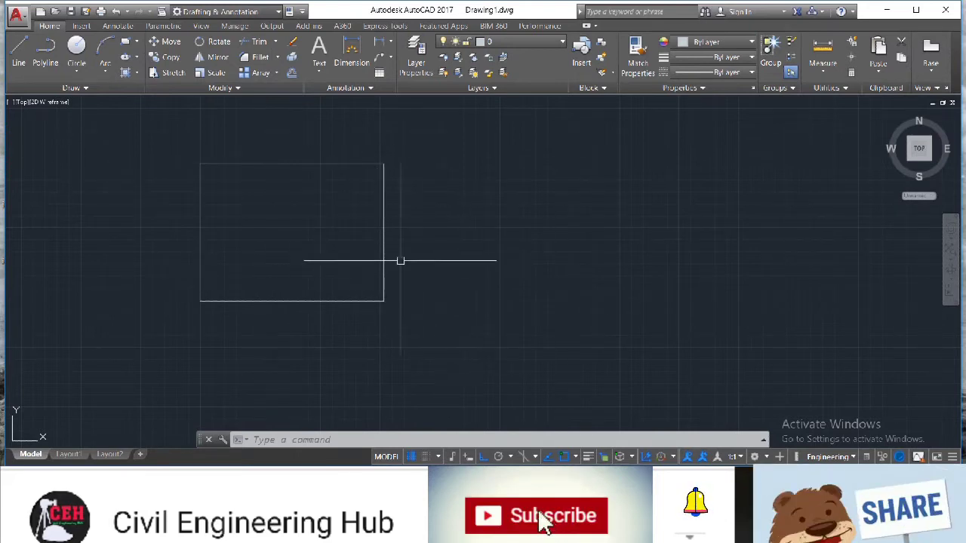
type("o")
key("Return")
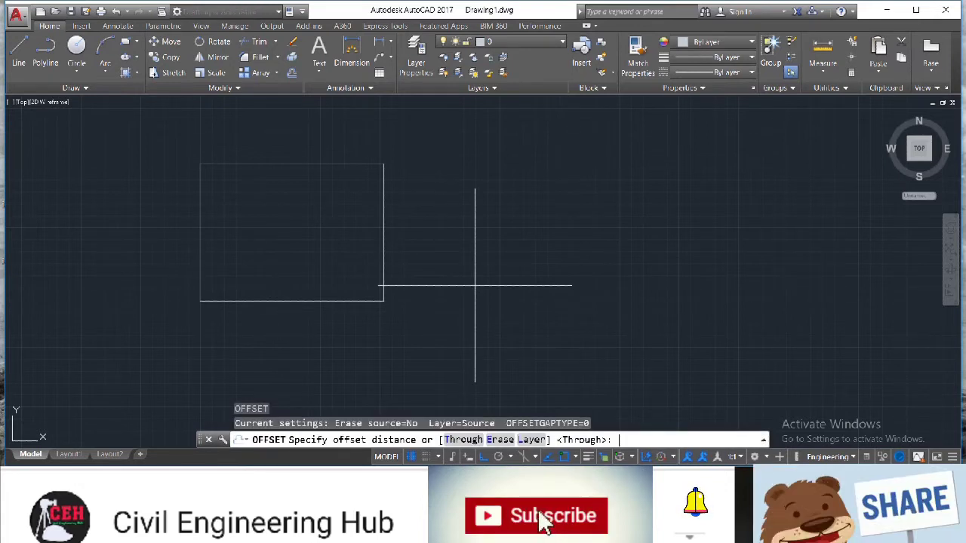
type("9")
key("Return")
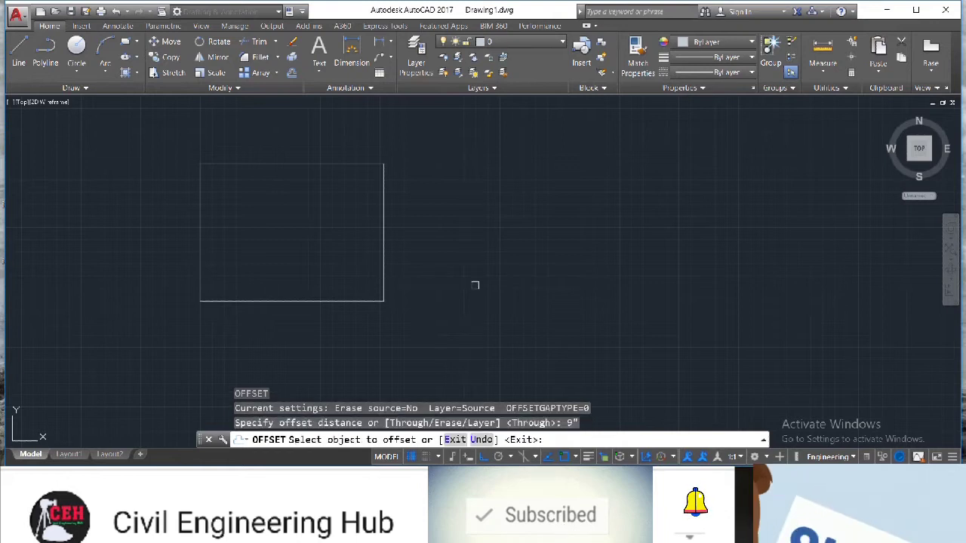
left_click(385, 249)
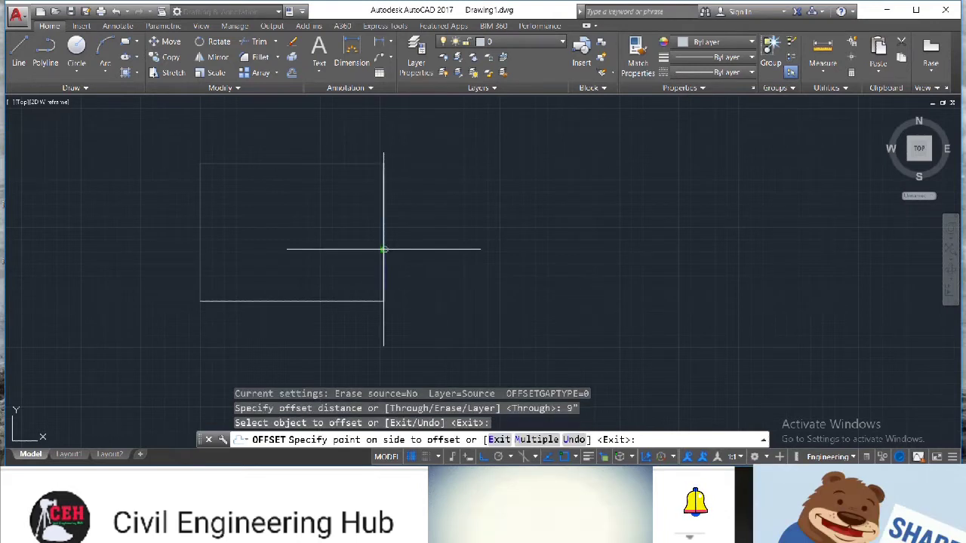
left_click(395, 255)
left_click(303, 164)
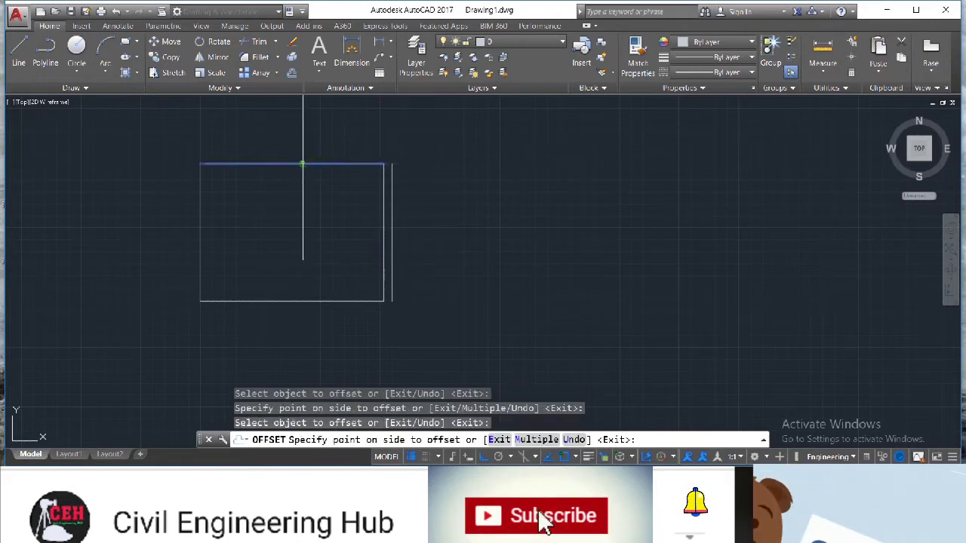
left_click(301, 141)
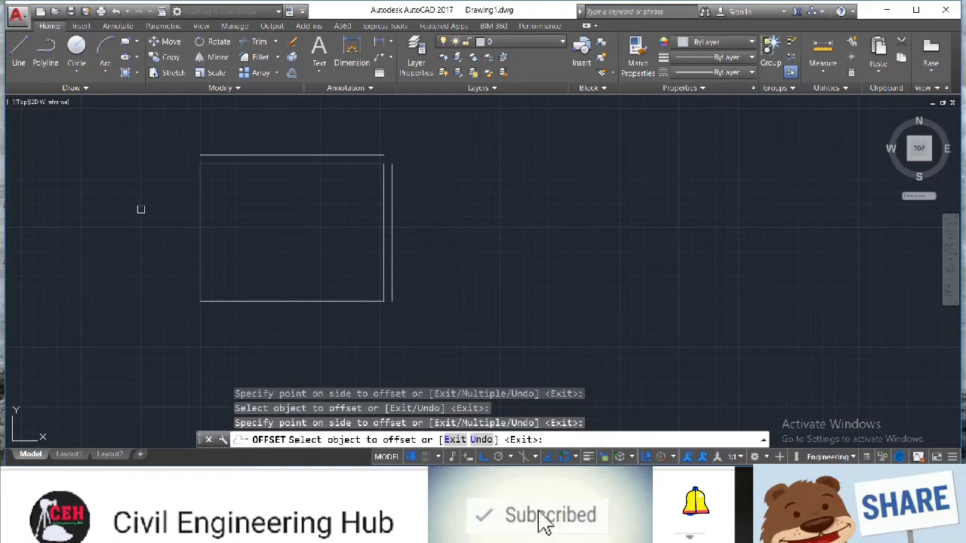
left_click(198, 219)
left_click(179, 221)
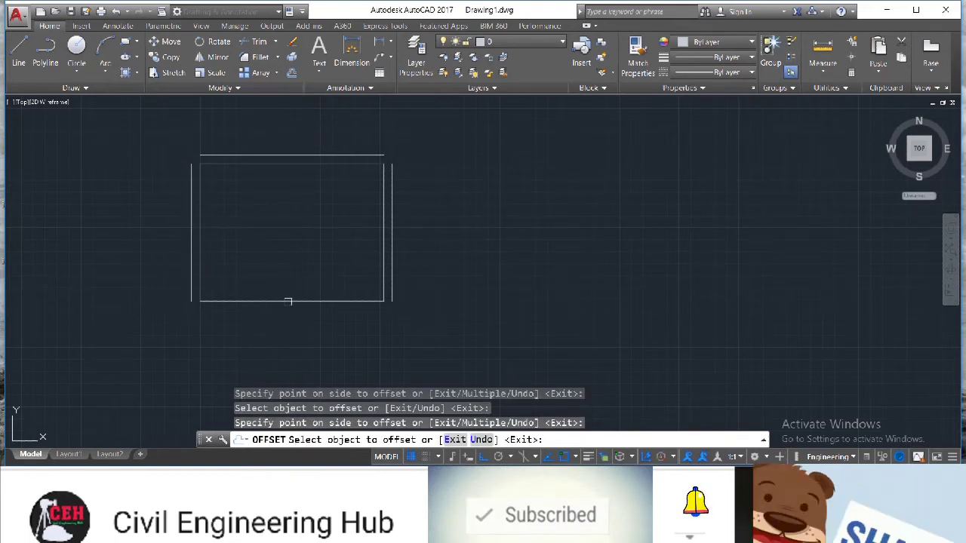
left_click(287, 301)
left_click(293, 324)
key("Escape")
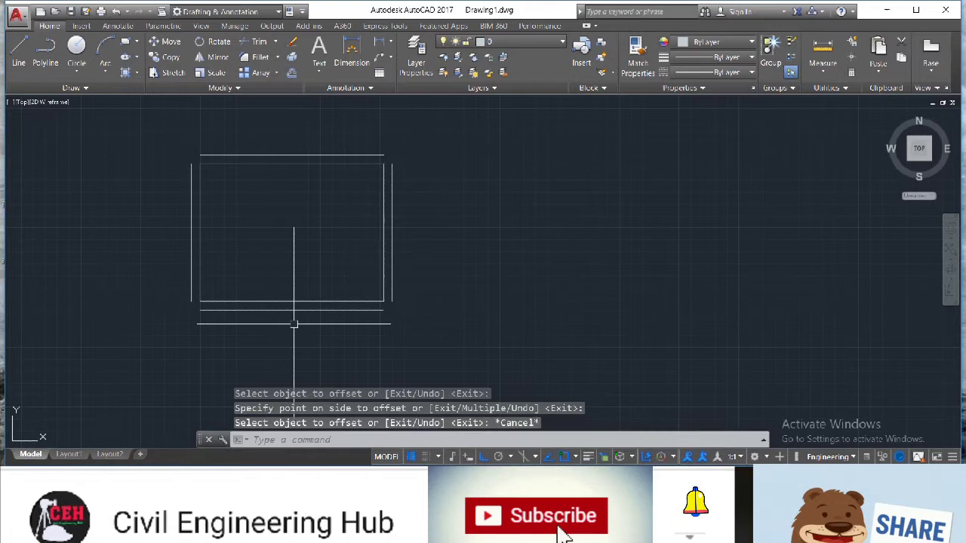
Draw a second room outline 14' wide and 12' tall attached to the right wall's outer line
left_click(15, 54)
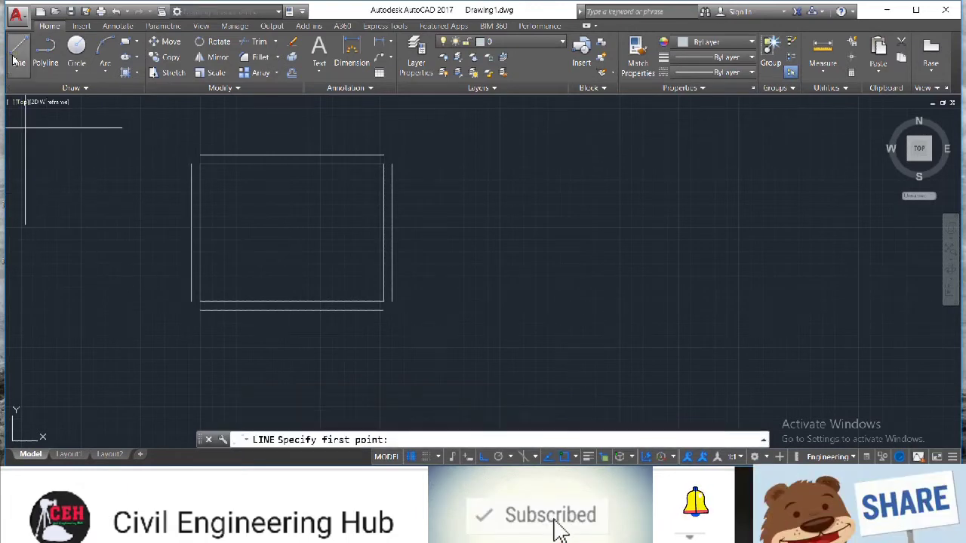
left_click(393, 163)
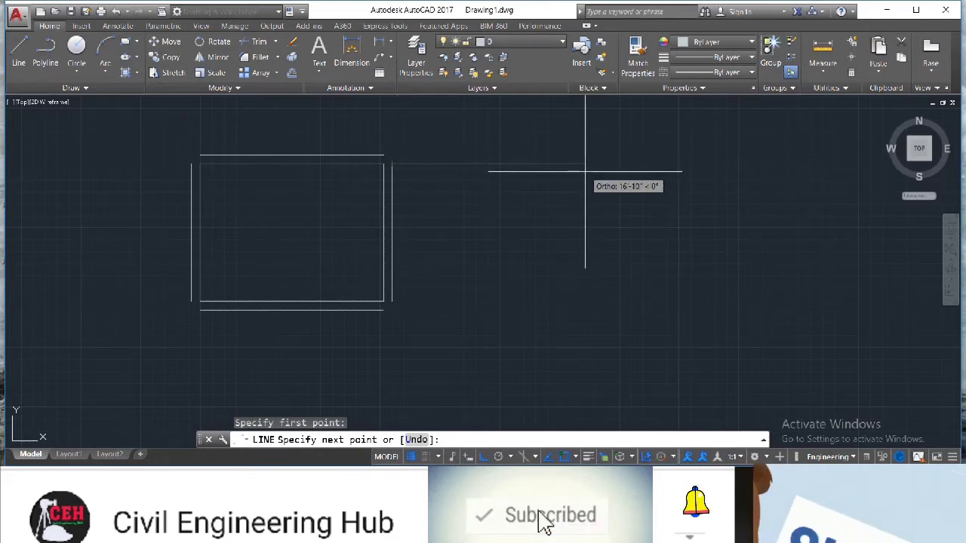
type("1")
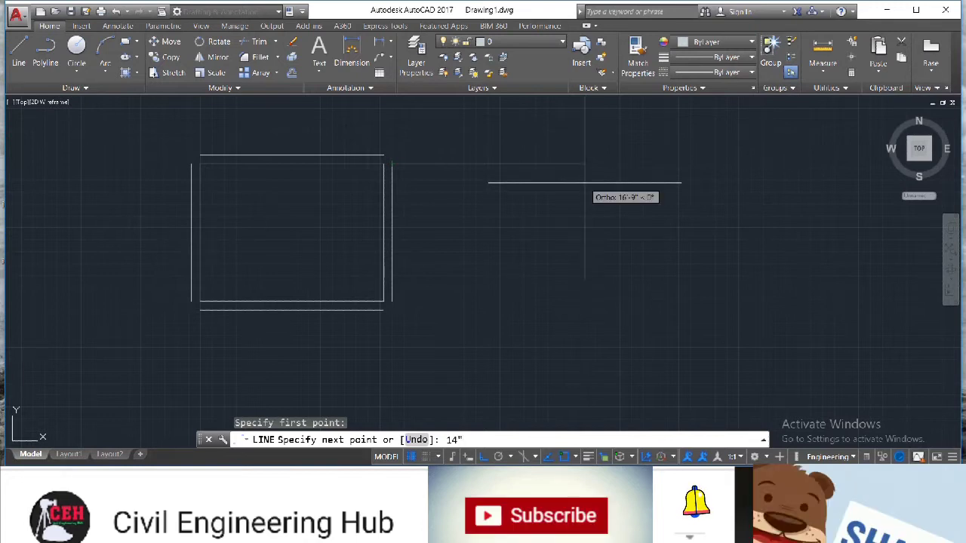
type("4'")
key("Return")
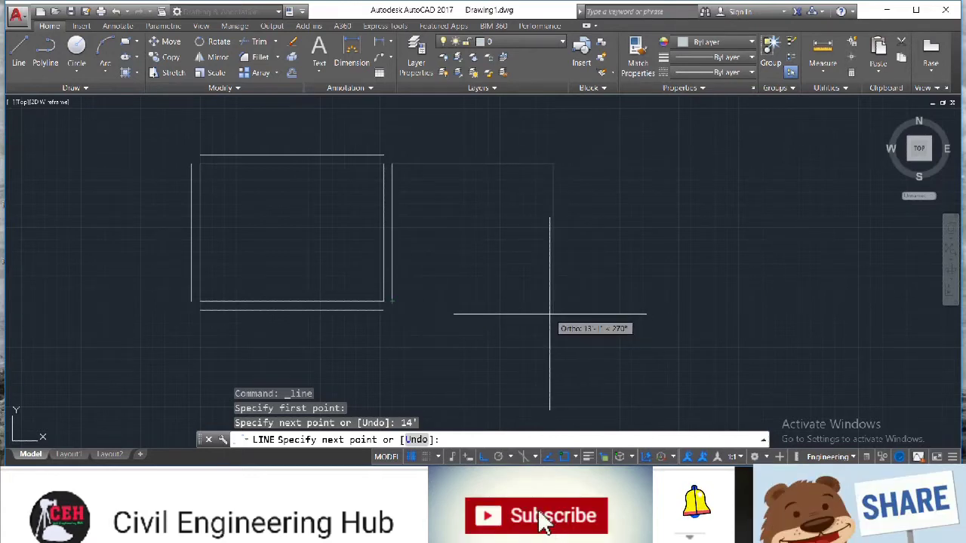
type("12'")
key("Return")
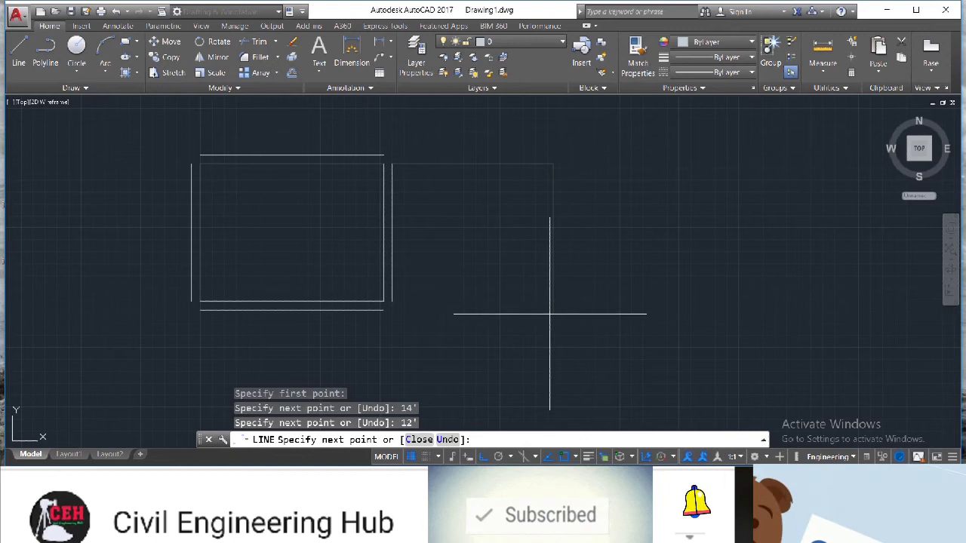
left_click(392, 302)
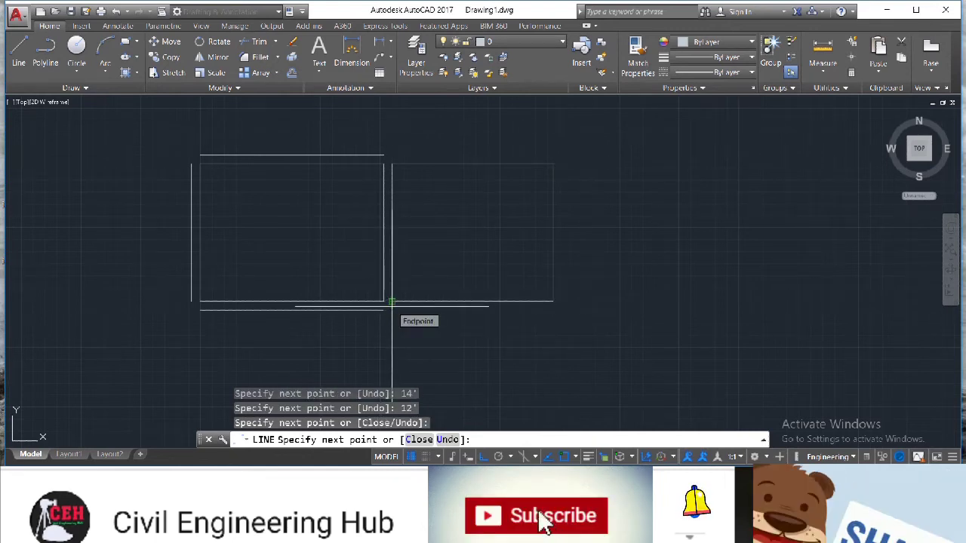
type("o")
key("Return")
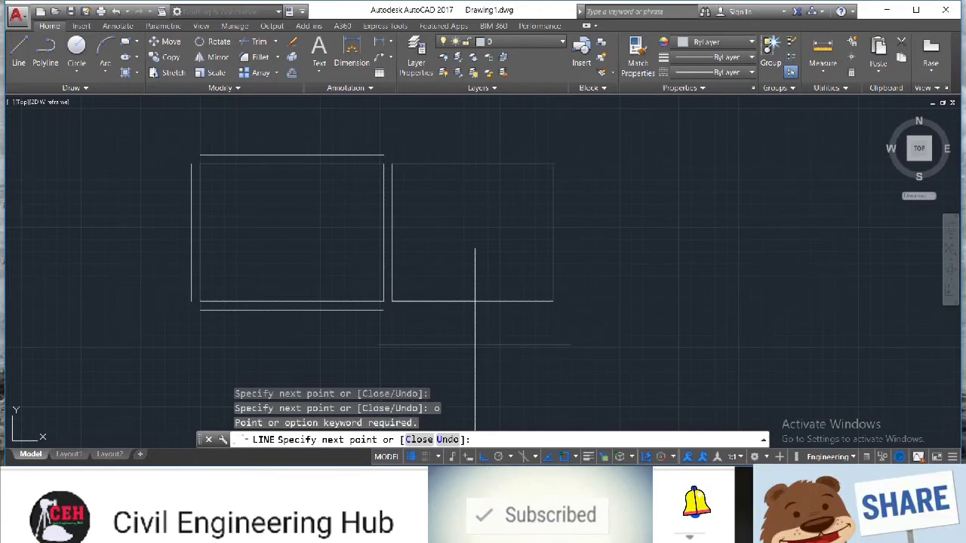
key("Escape")
Offset the second room's right, top and bottom sides outward by 9"
type("o")
key("Return")
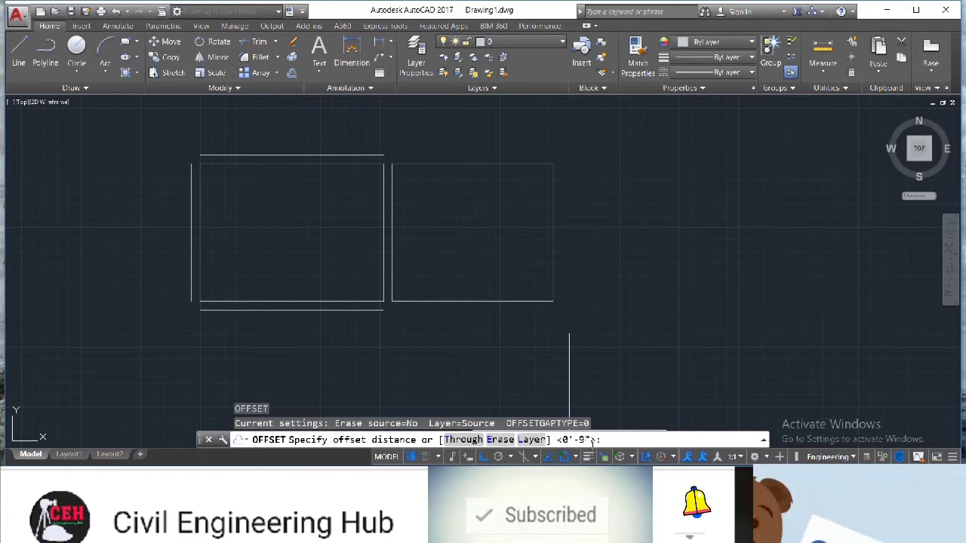
key("Return")
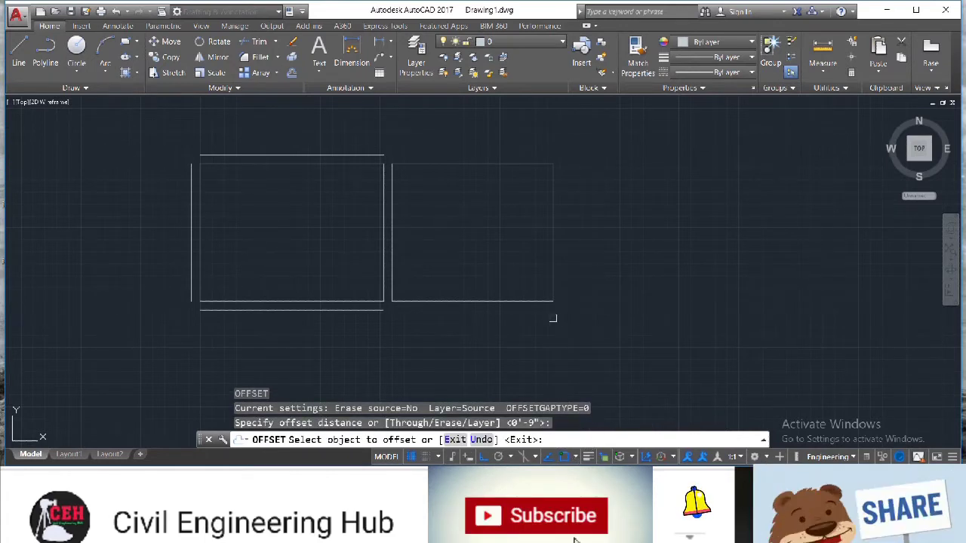
left_click(552, 280)
left_click(567, 279)
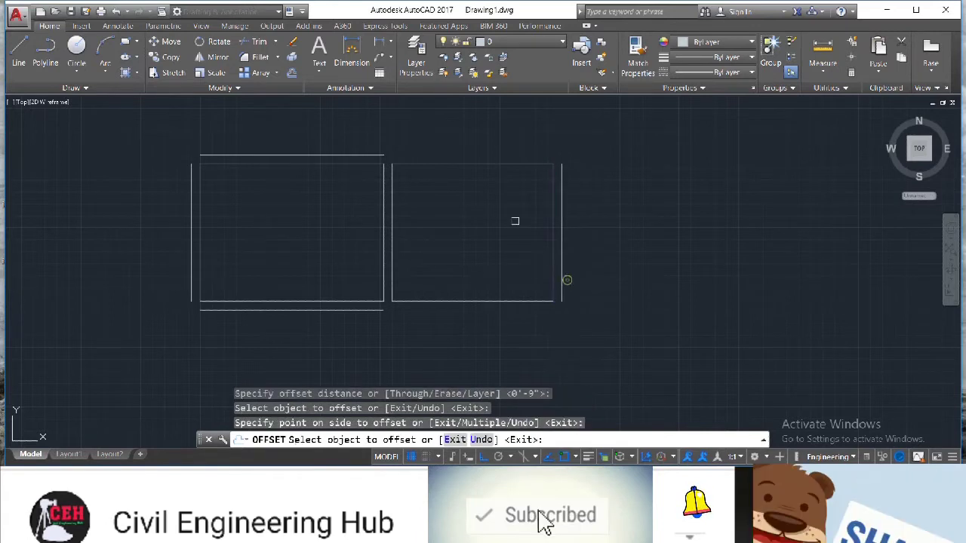
left_click(476, 165)
left_click(474, 147)
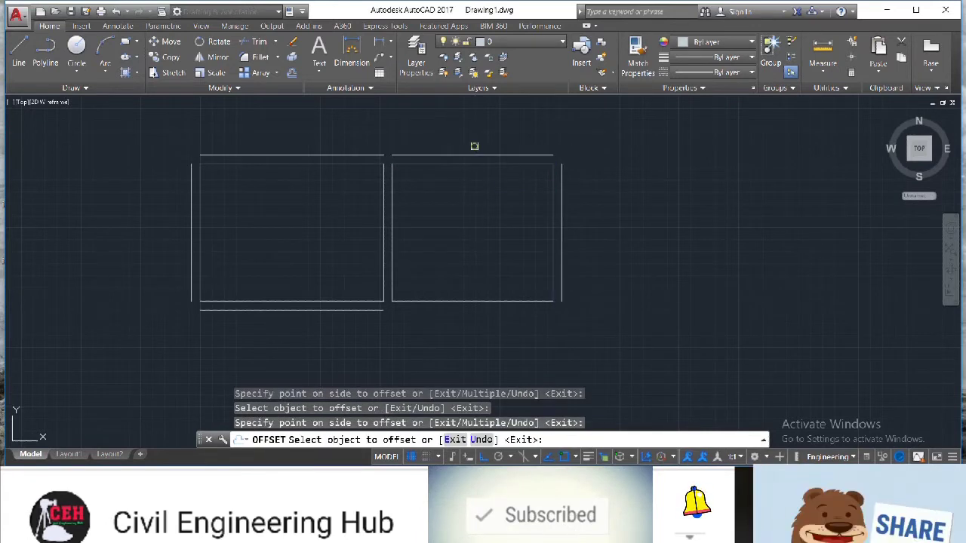
left_click(474, 301)
left_click(474, 330)
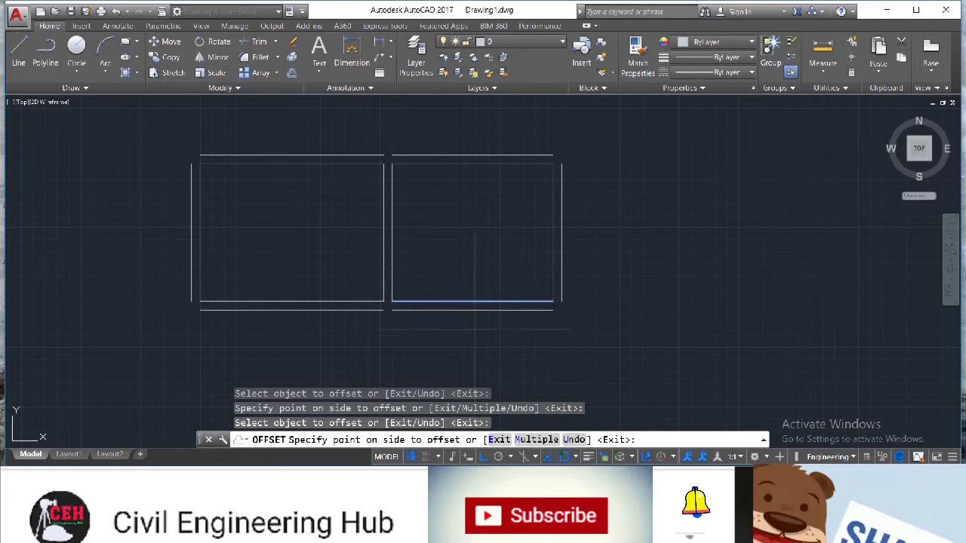
key("Escape")
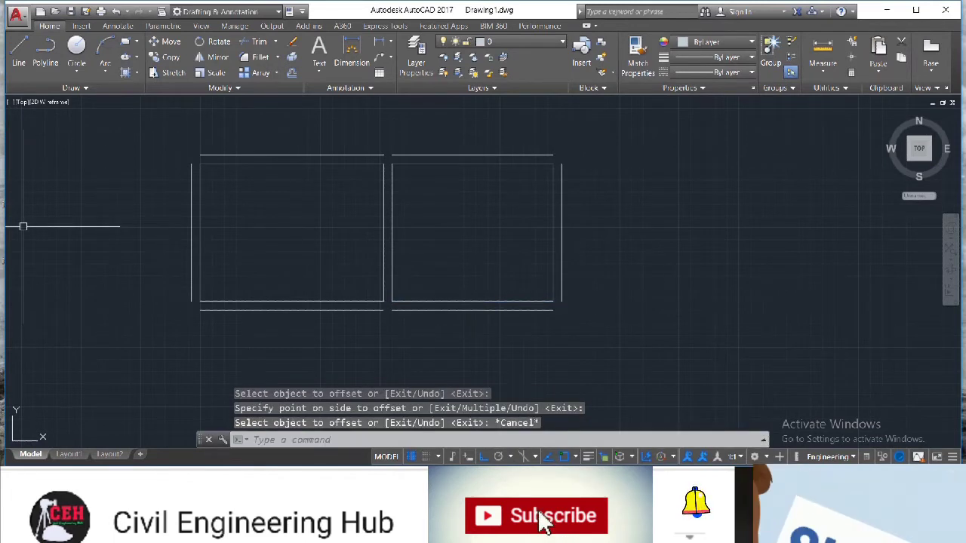
Draw an 8' down and 8' left outline from the second room's bottom-right outer corner with the Line tool
left_click(19, 52)
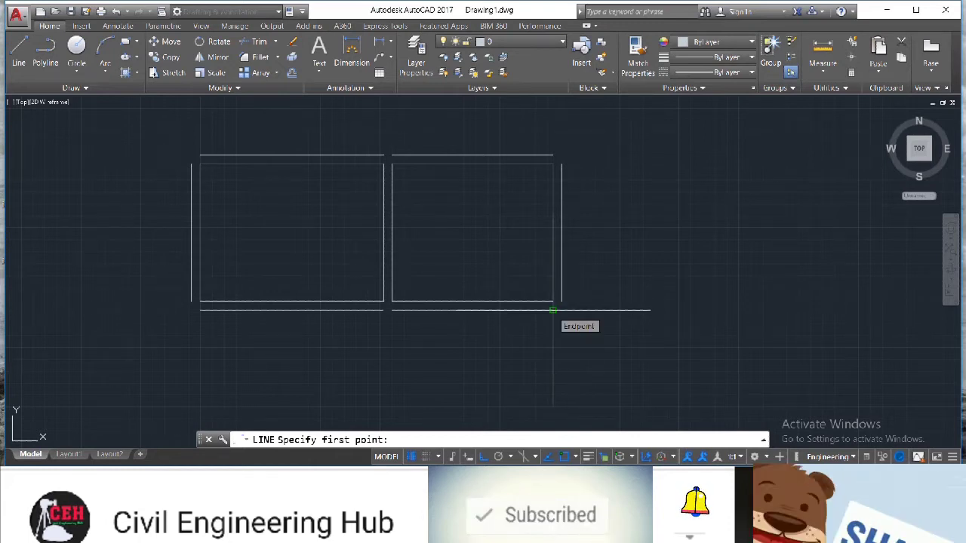
left_click(553, 309)
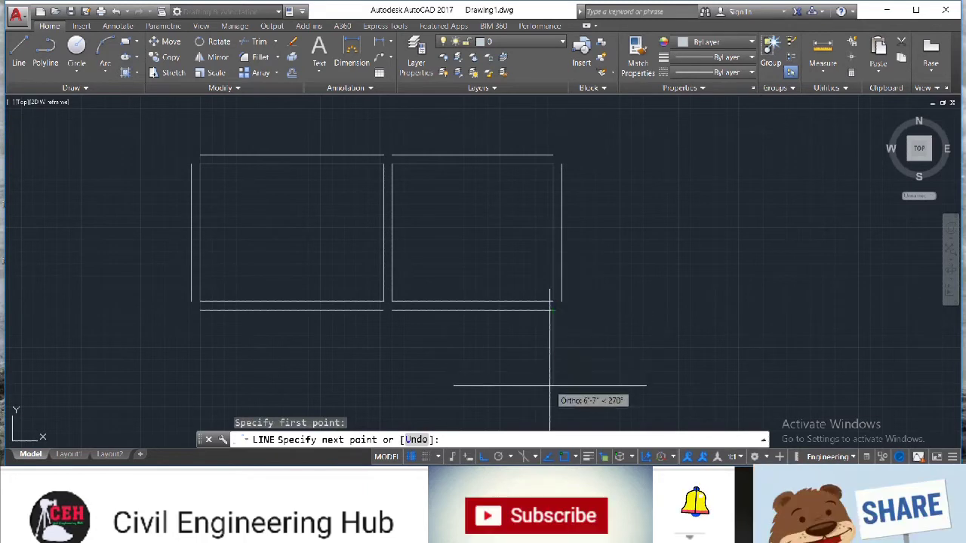
type("8'")
key("Return")
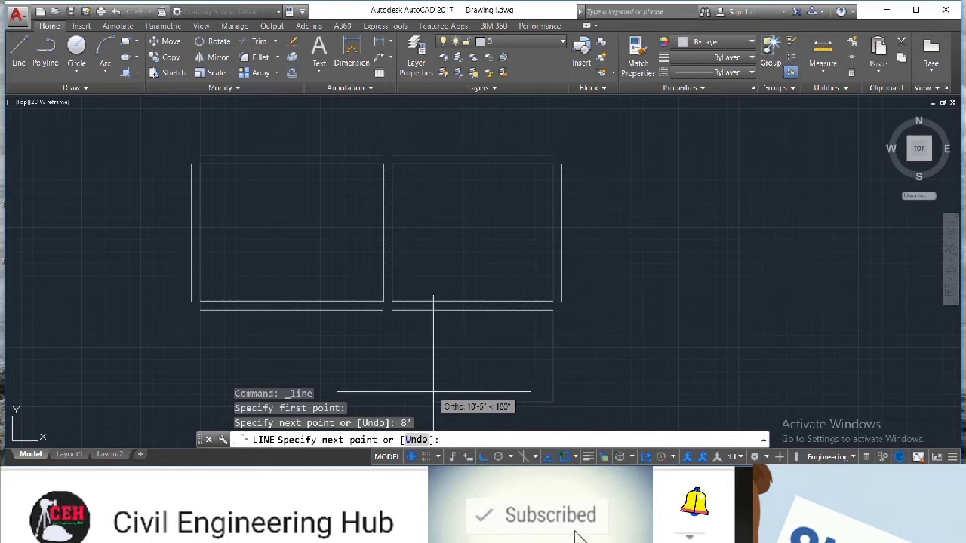
type("8'")
key("Return")
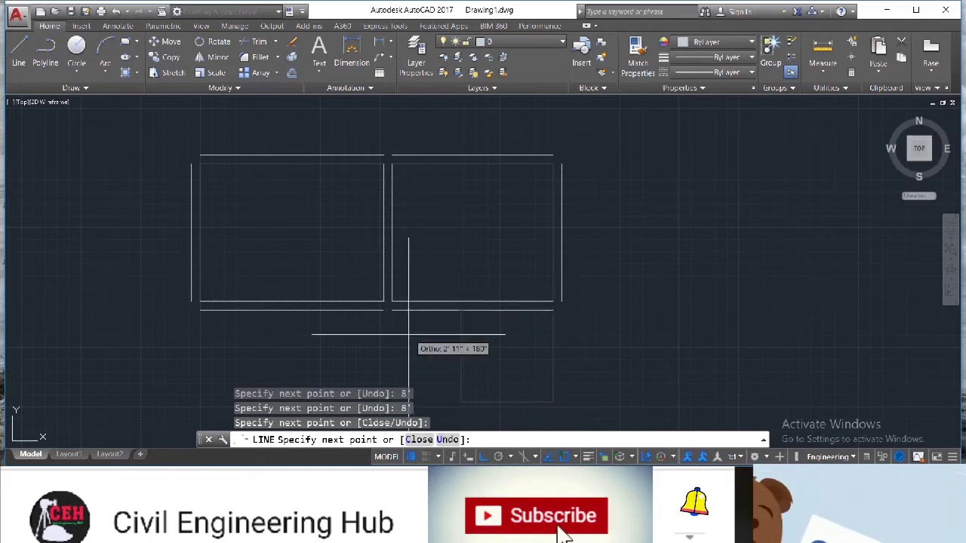
key("Escape")
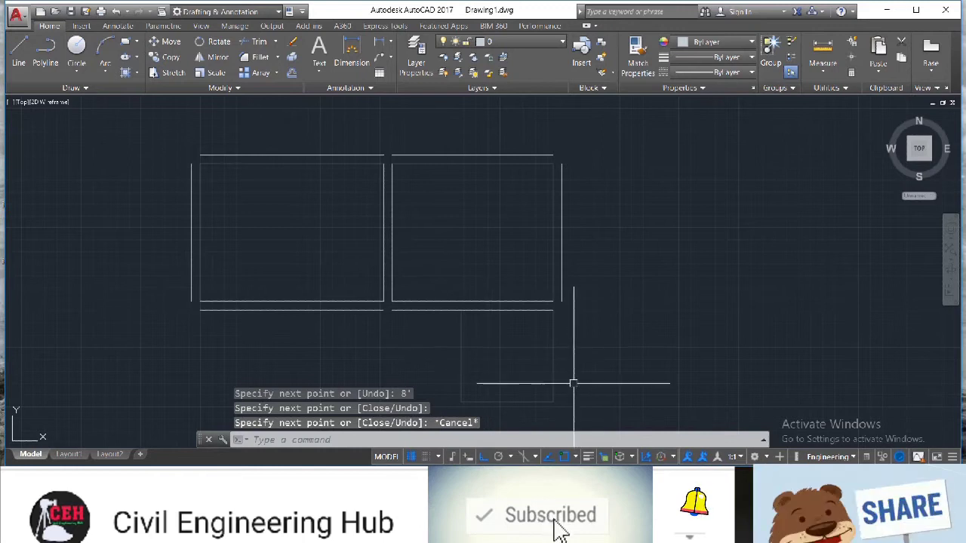
Offset the new small room's right side outward by 9"
scroll(571, 384, "down", 2)
type("o")
key("Return")
key("Return")
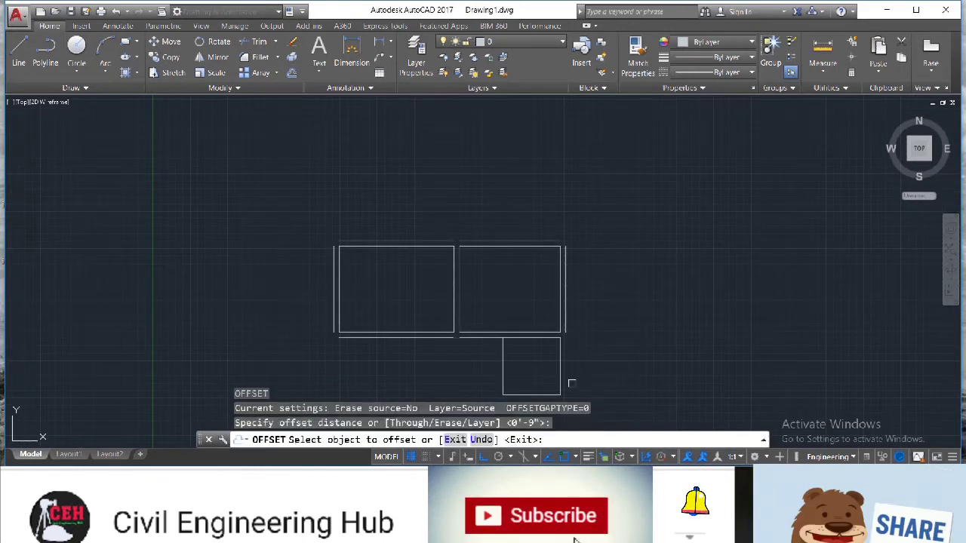
left_click(557, 376)
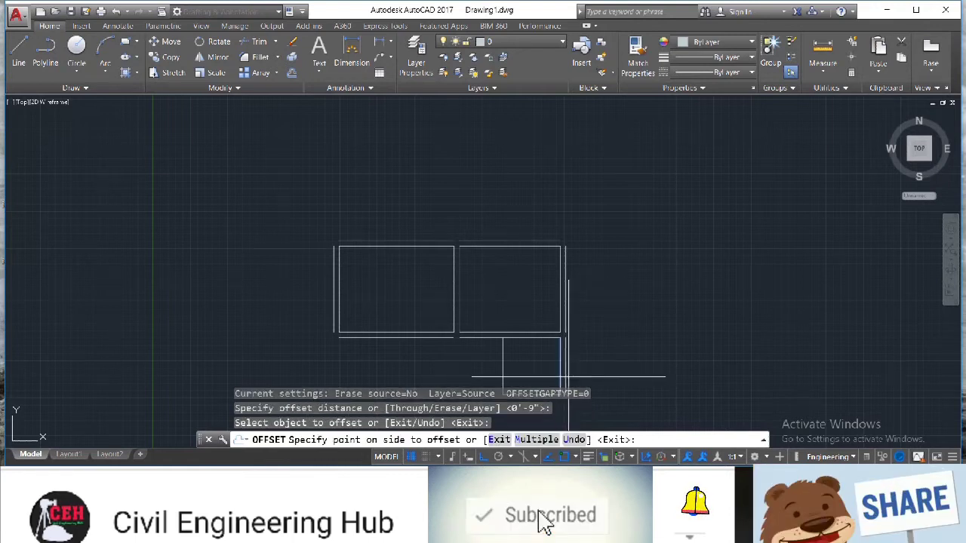
left_click(577, 377)
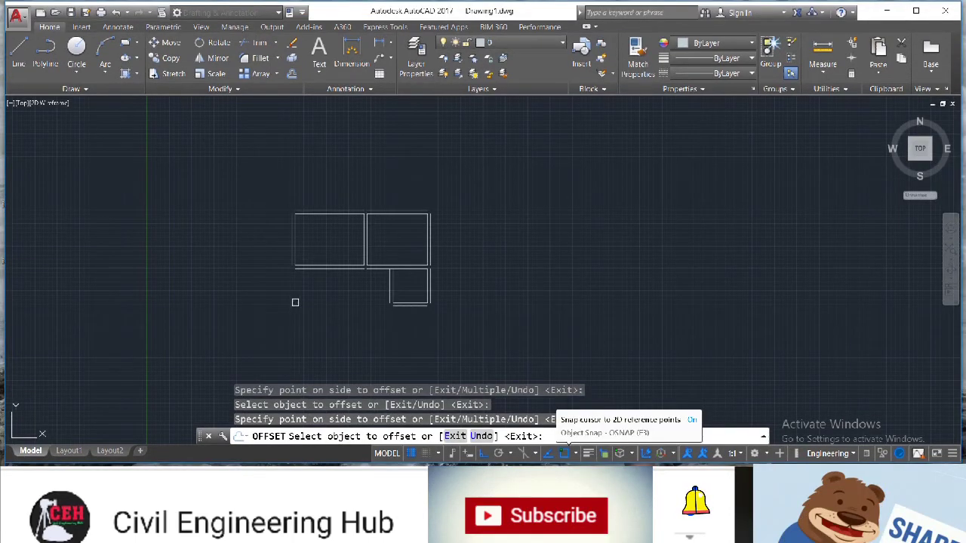
key("Escape")
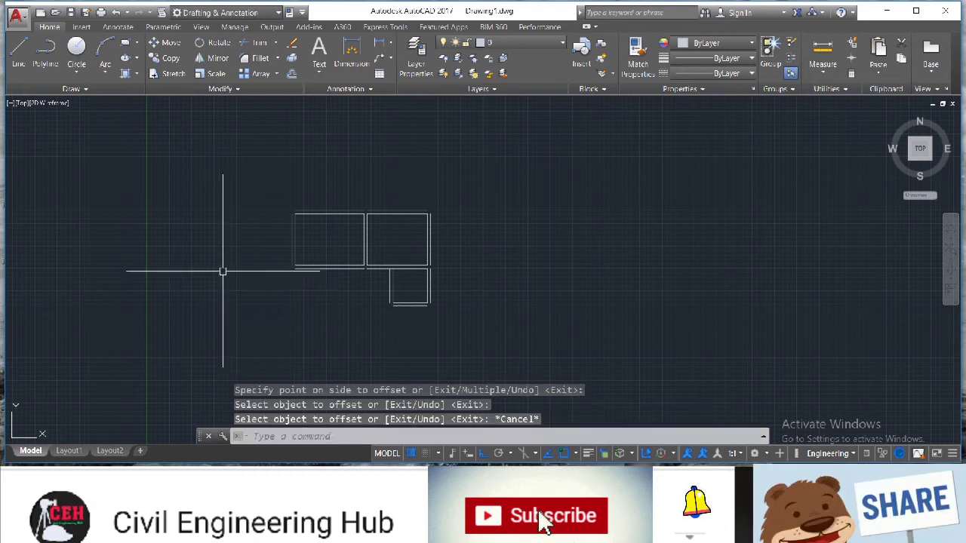
Draw a third room 16' tall and 10' wide below the small room, closing it back to the upper wall line
left_click(17, 59)
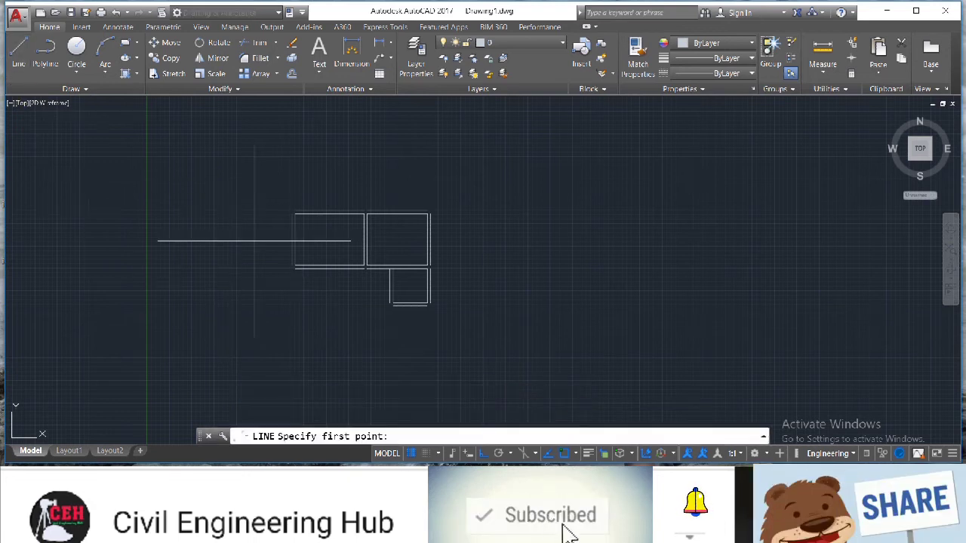
left_click(427, 305)
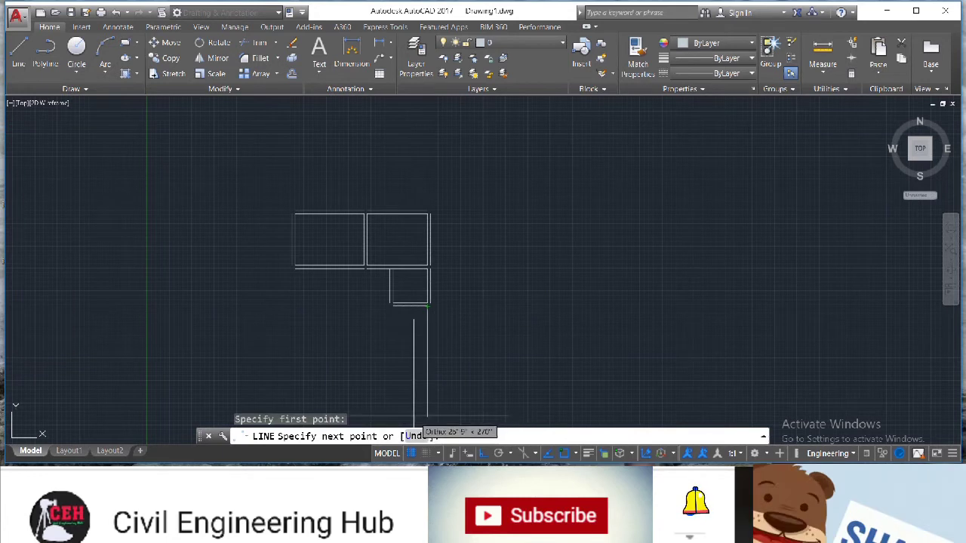
type("16")
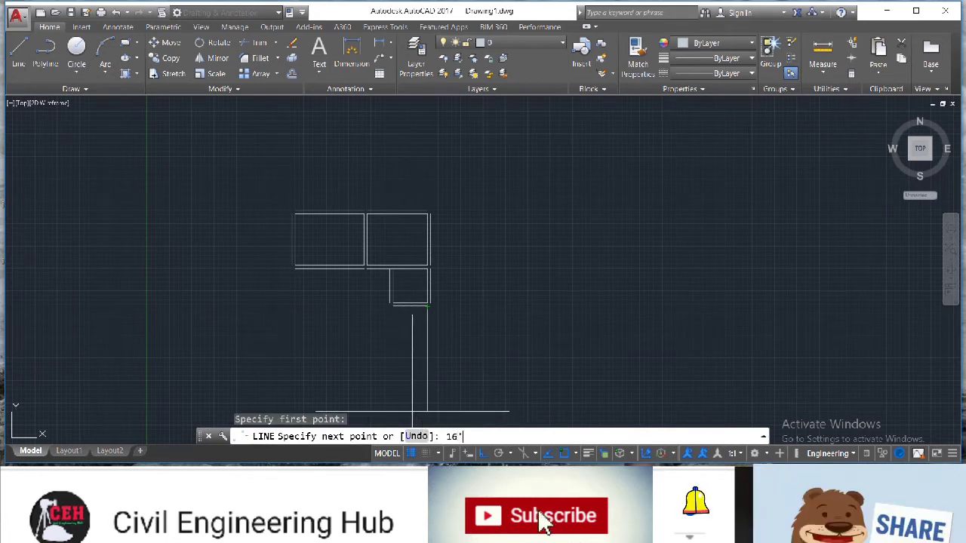
key("Return")
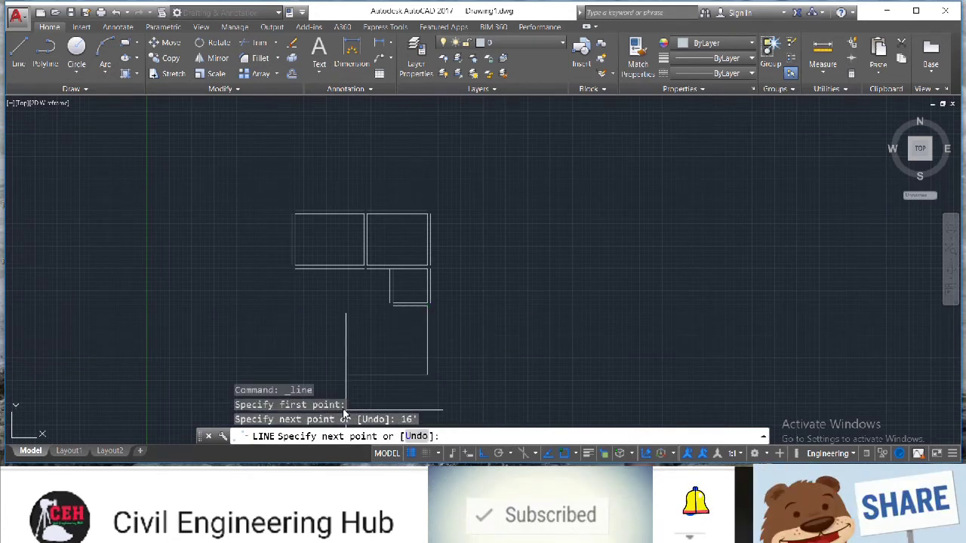
type("10")
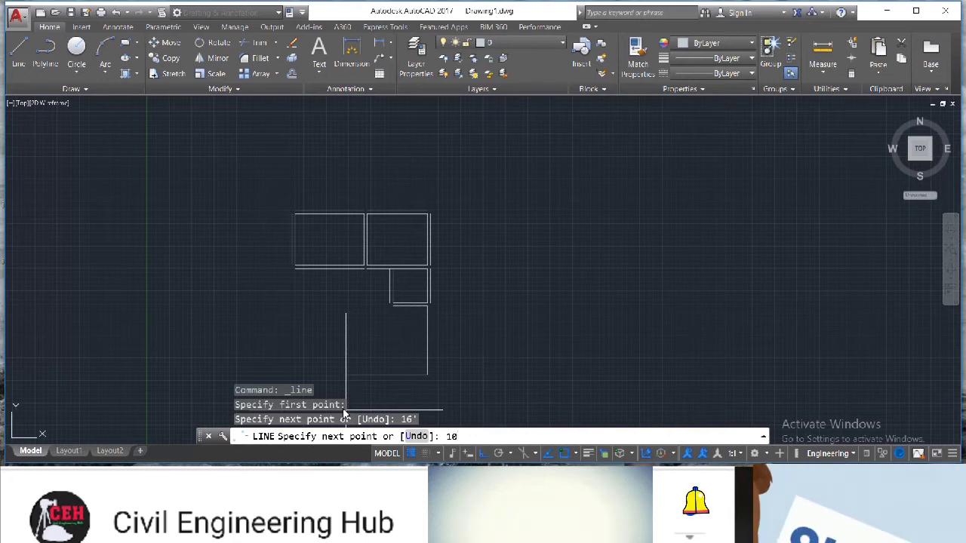
key("Return")
scroll(378, 306, "up", 5)
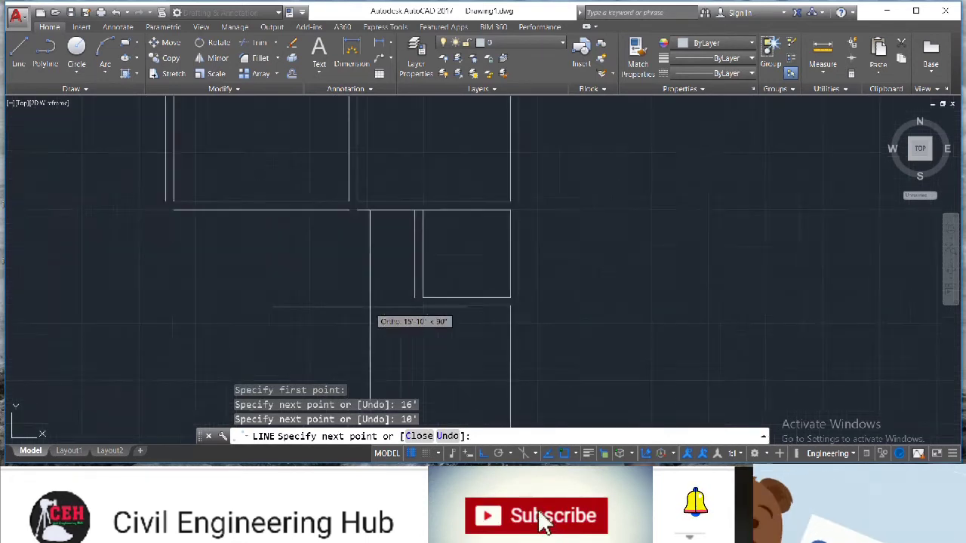
left_click(418, 305)
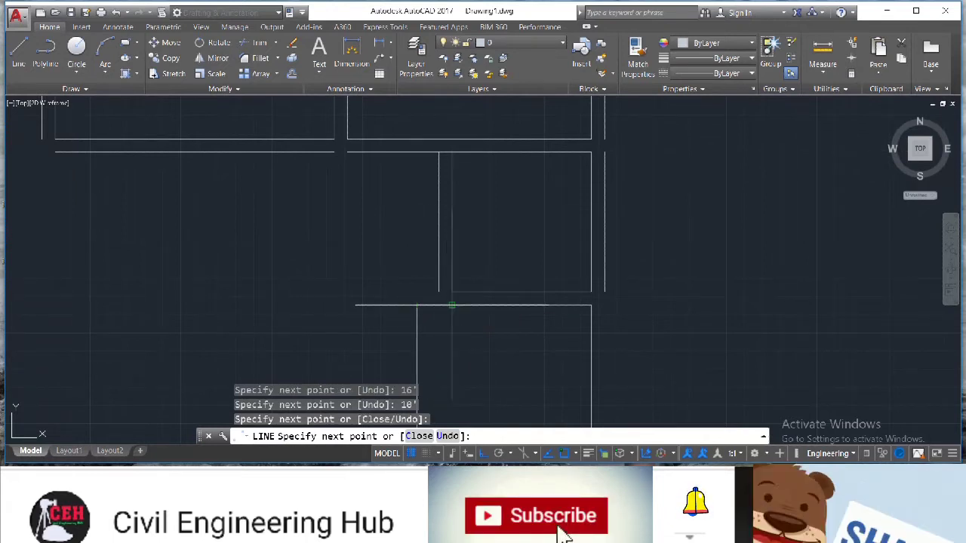
key("Escape")
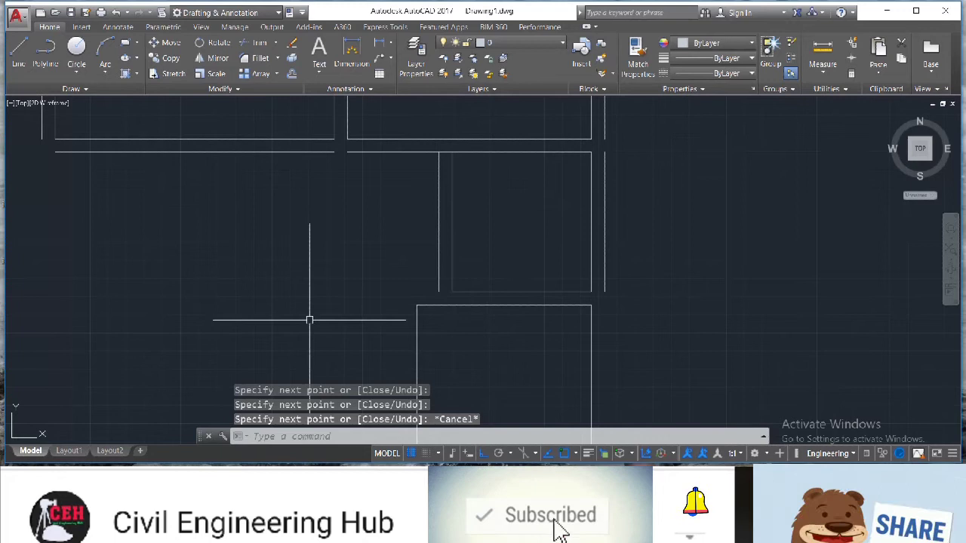
Offset the third room's top, left, right and bottom sides by 9" to form its walls
type("o")
key("Return")
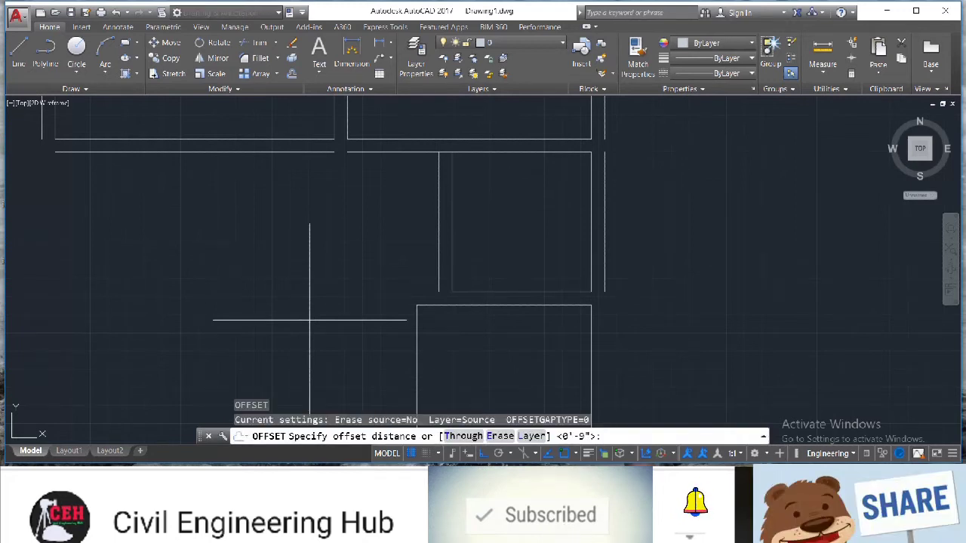
key("Return")
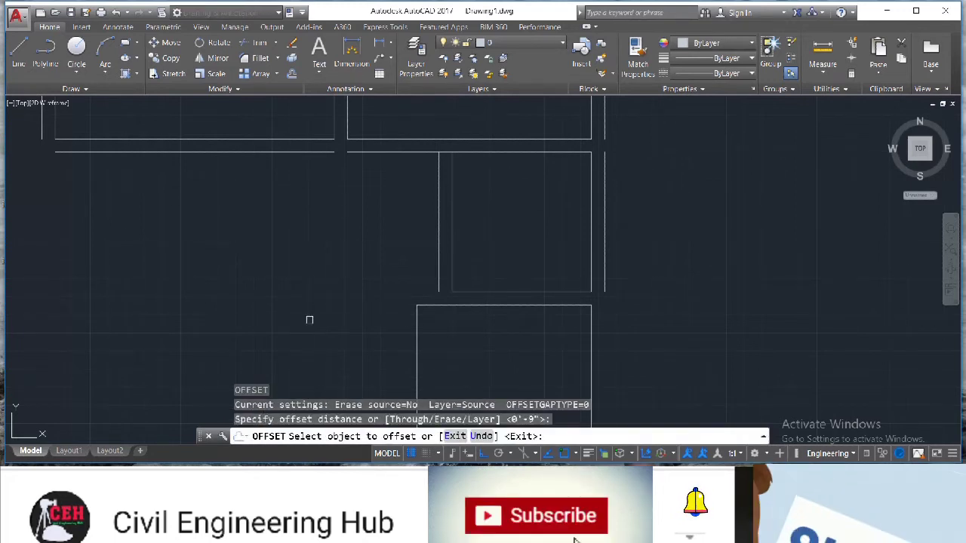
left_click(424, 308)
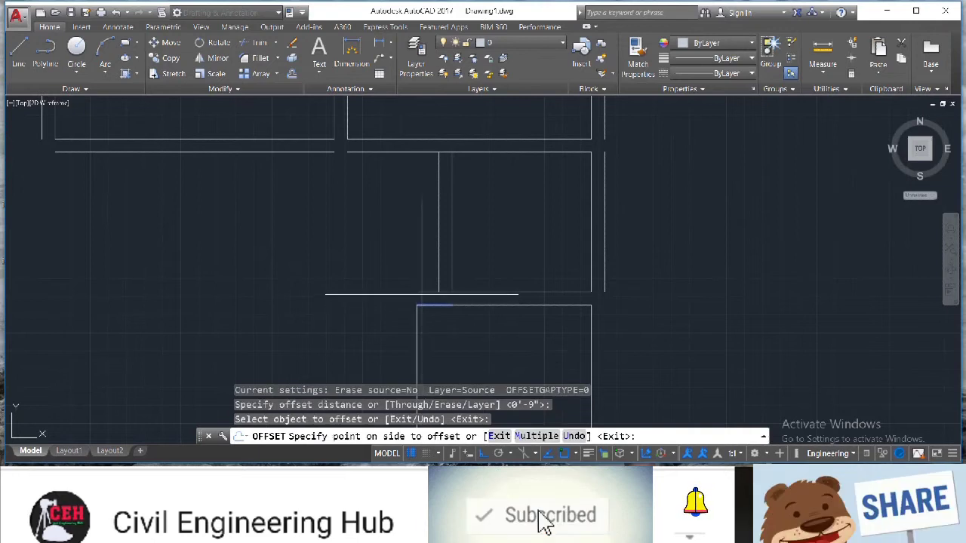
left_click(415, 337)
left_click(402, 345)
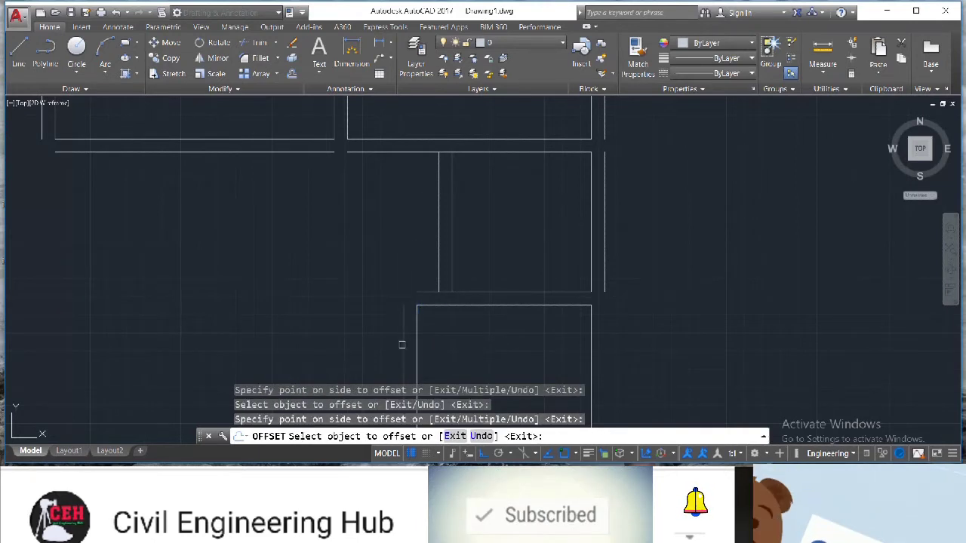
left_click(593, 347)
left_click(496, 327)
scroll(496, 327, "down", 6)
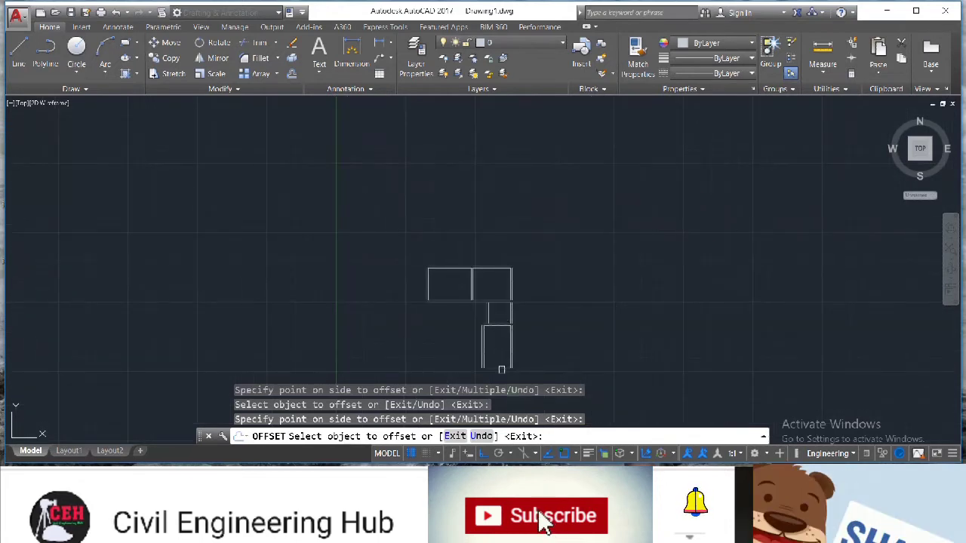
left_click(501, 369)
left_click(479, 376)
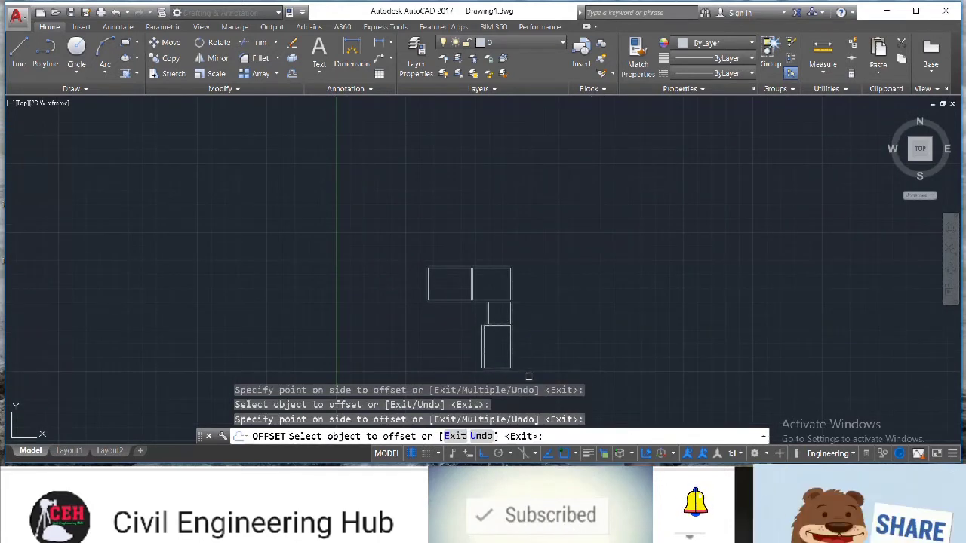
key("Escape")
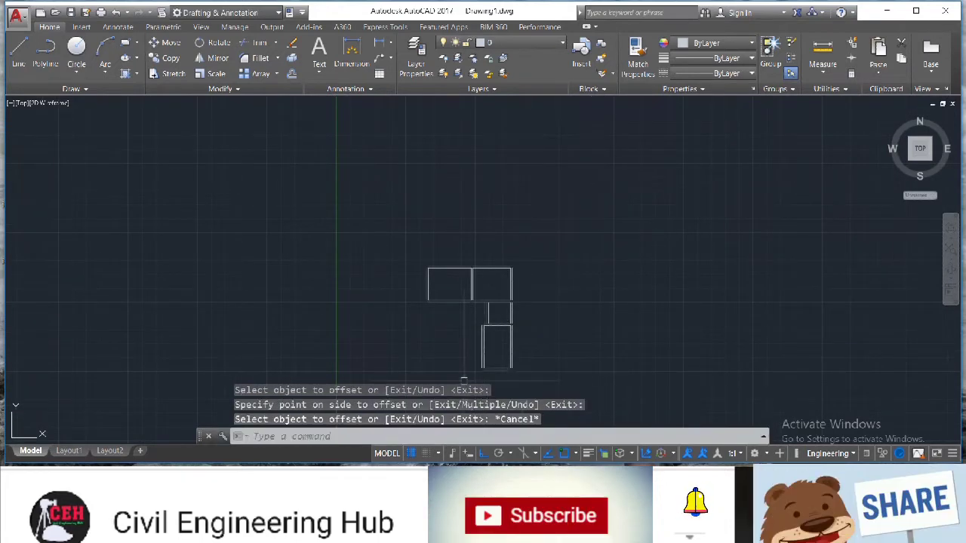
Draw a fourth room's bottom and left sides from the third room's bottom-left corner up to the first room's wall
scroll(460, 381, "up", 4)
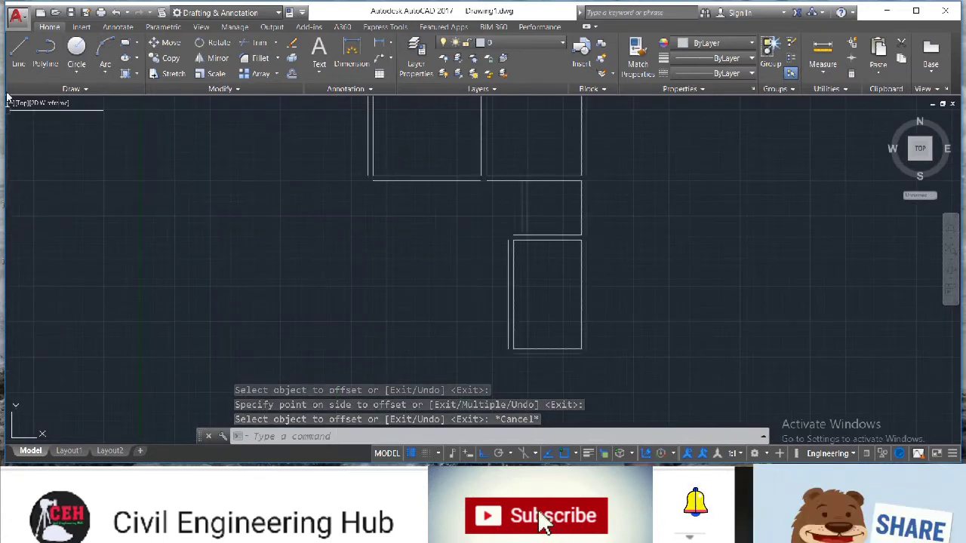
left_click(16, 59)
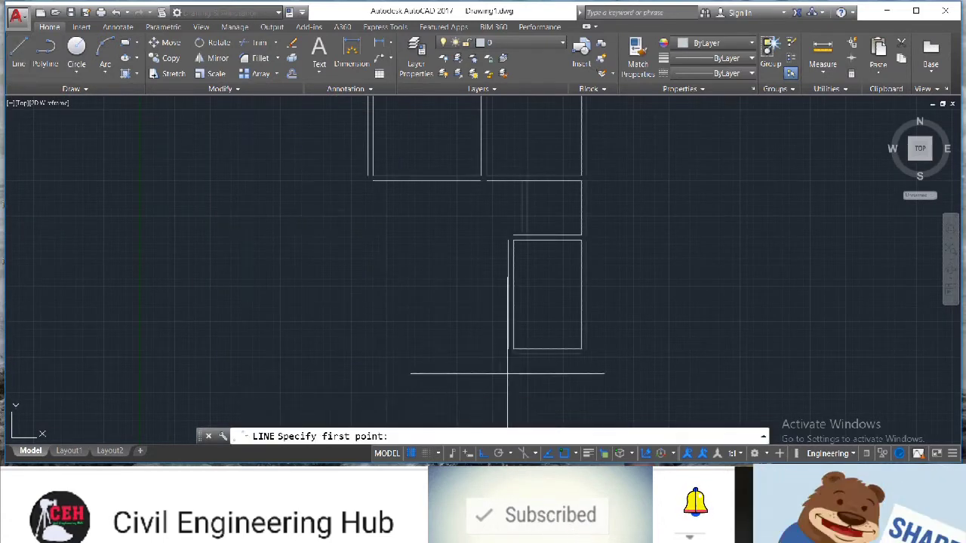
left_click(508, 349)
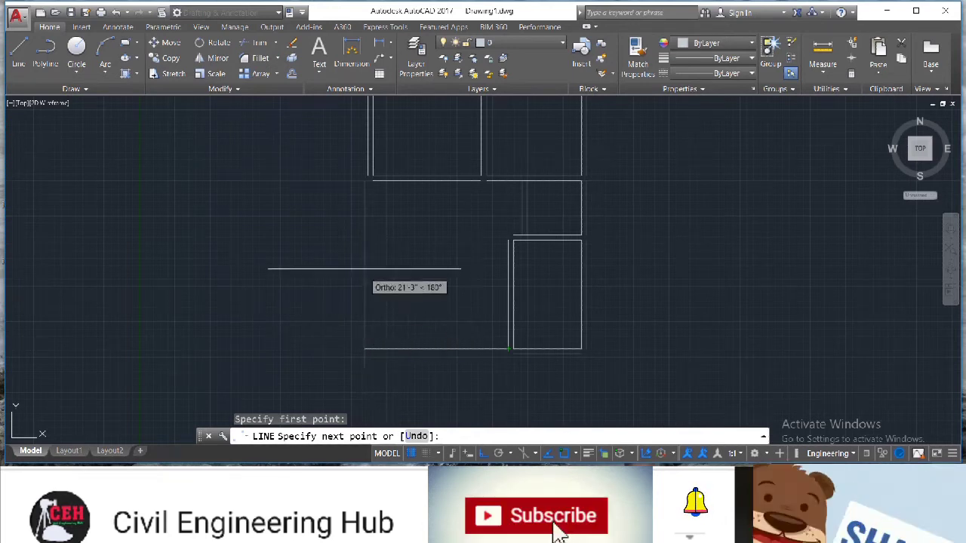
left_click(372, 348)
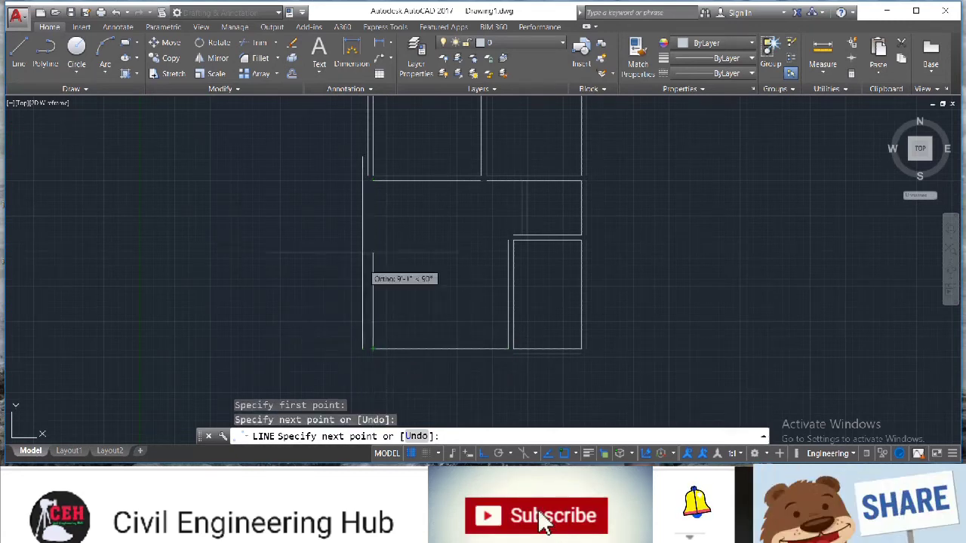
left_click(373, 181)
key("Escape")
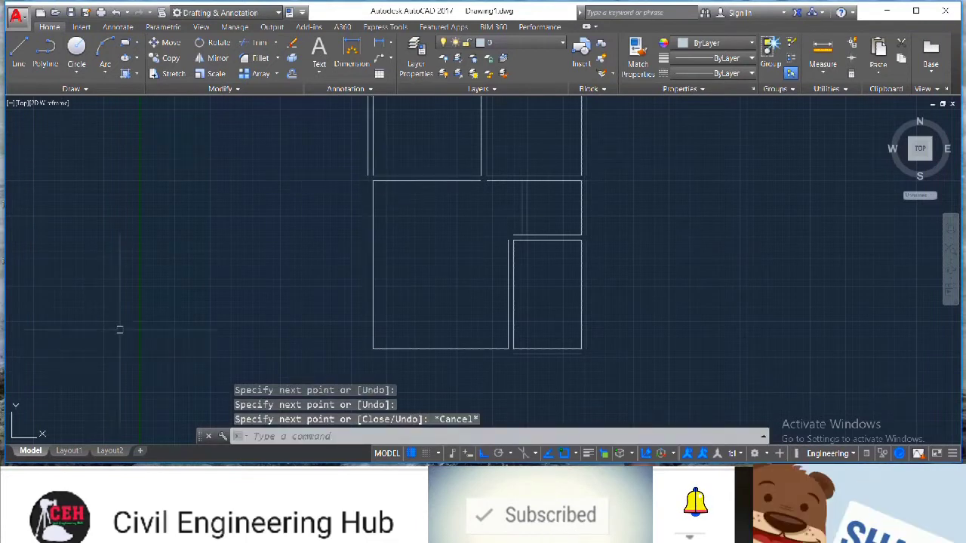
Offset the fourth room's left and bottom sides outward by 9"
type("o")
key("Return")
key("Return")
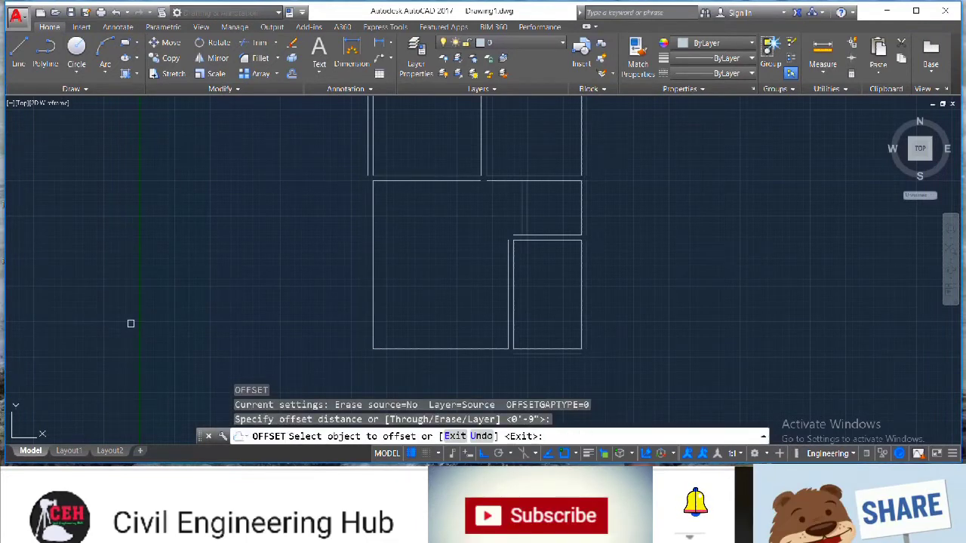
left_click(371, 299)
left_click(412, 348)
left_click(415, 362)
key("Escape")
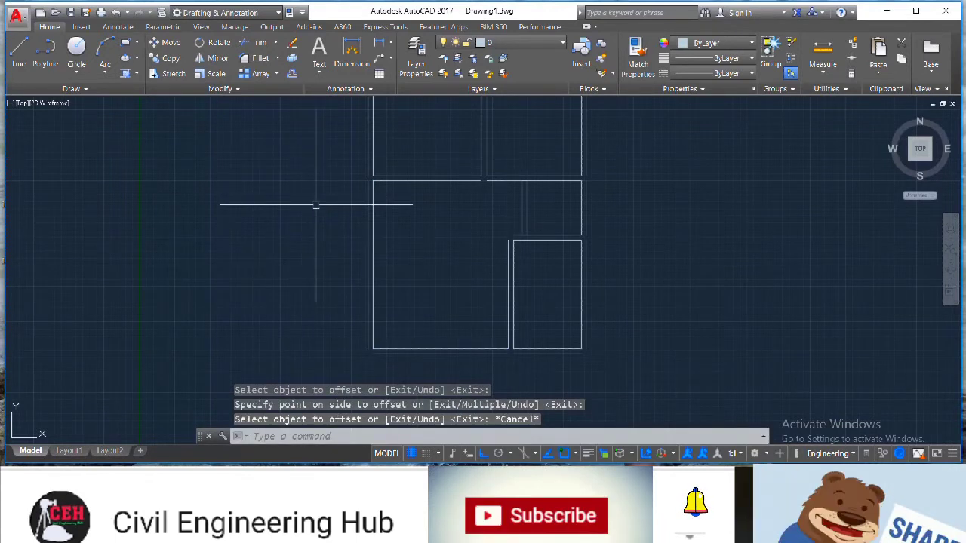
scroll(315, 205, "down", 6)
scroll(315, 151, "up", 6)
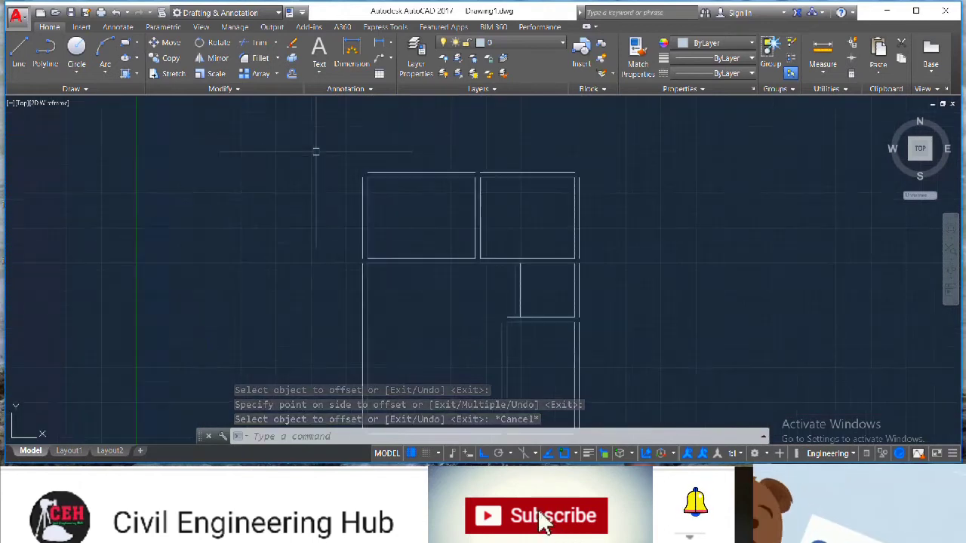
scroll(315, 155, "down", 4)
scroll(313, 233, "up", 4)
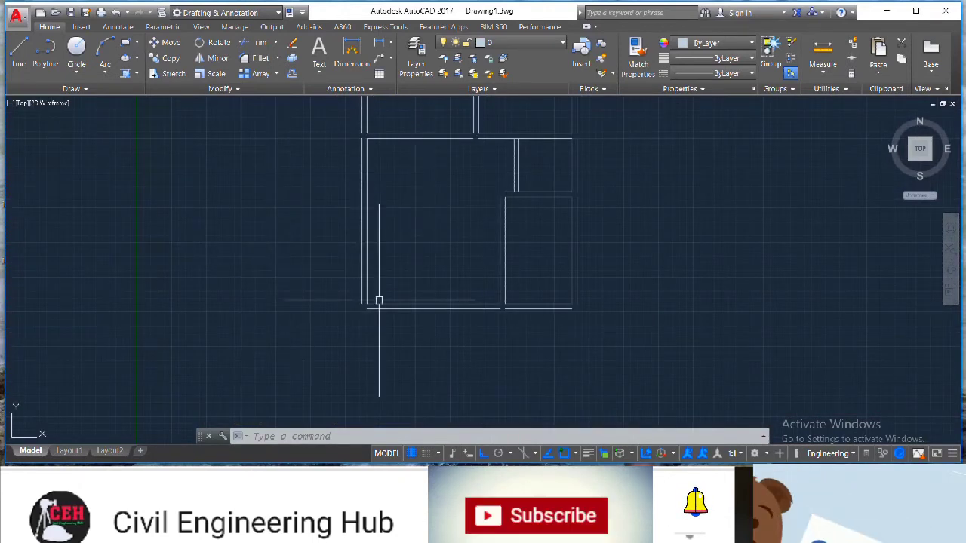
scroll(332, 241, "down", 3)
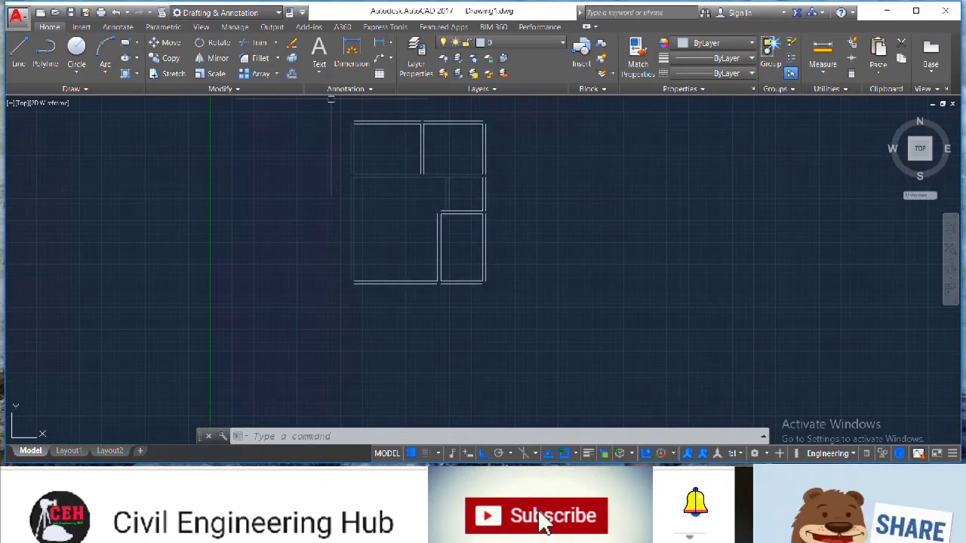
scroll(330, 99, "up", 3)
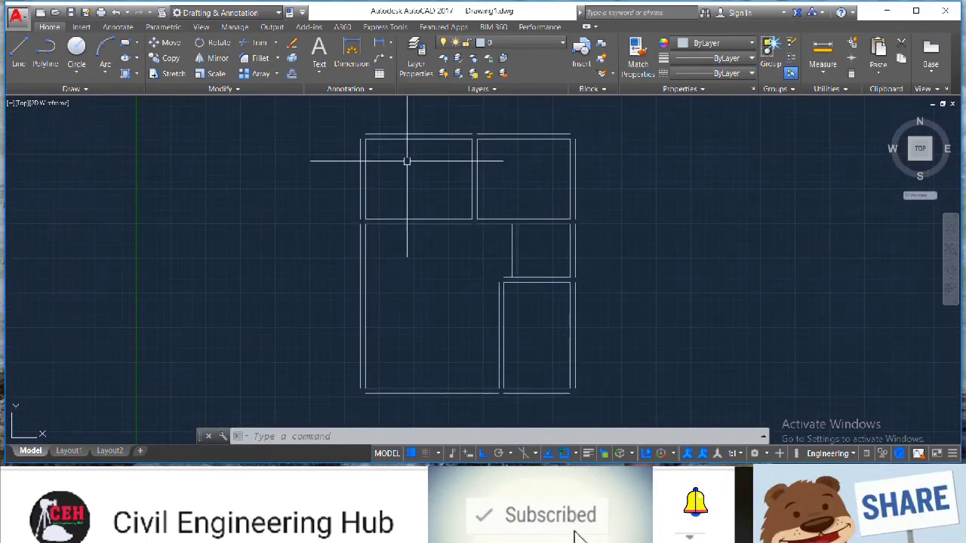
Extend the outer left wall line so it meets the top and bottom outer wall lines at the corners
type("ex")
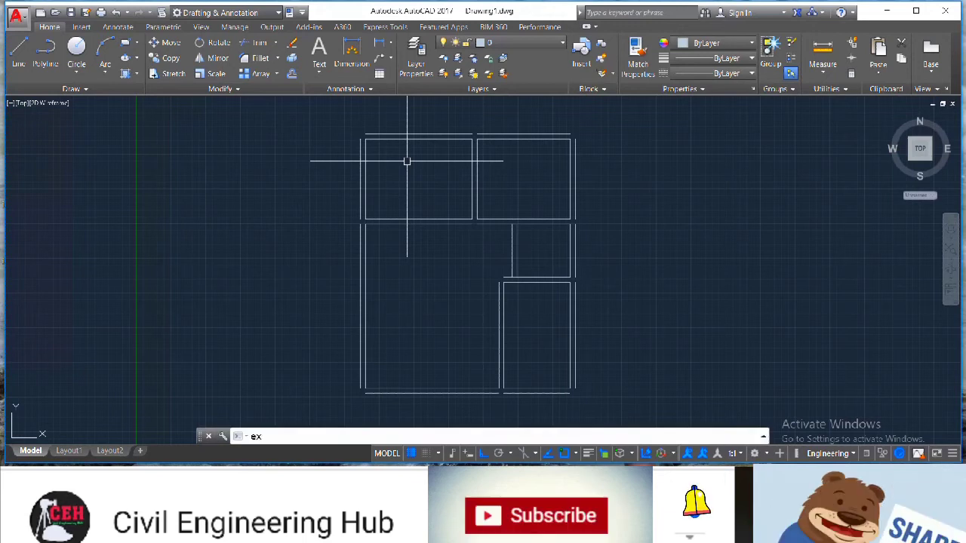
key("Return")
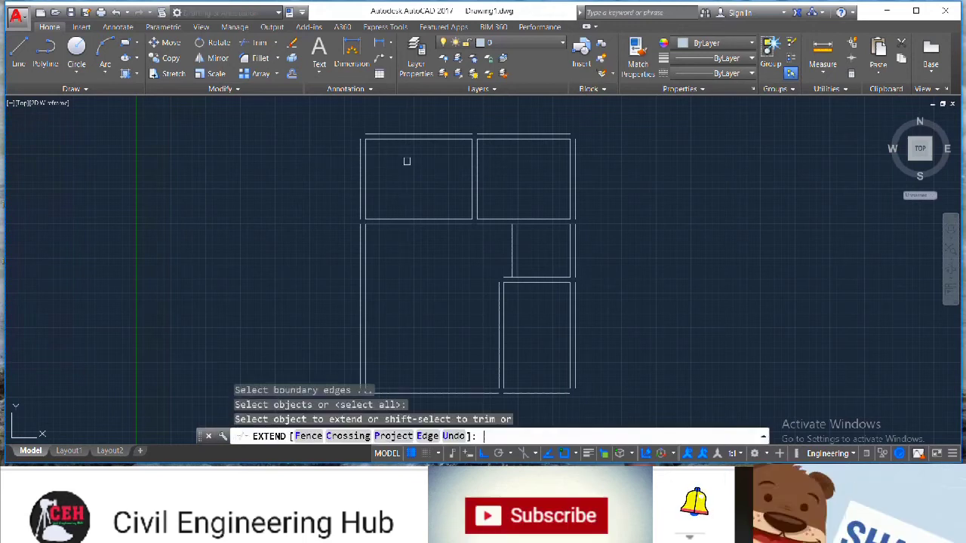
left_click(360, 150)
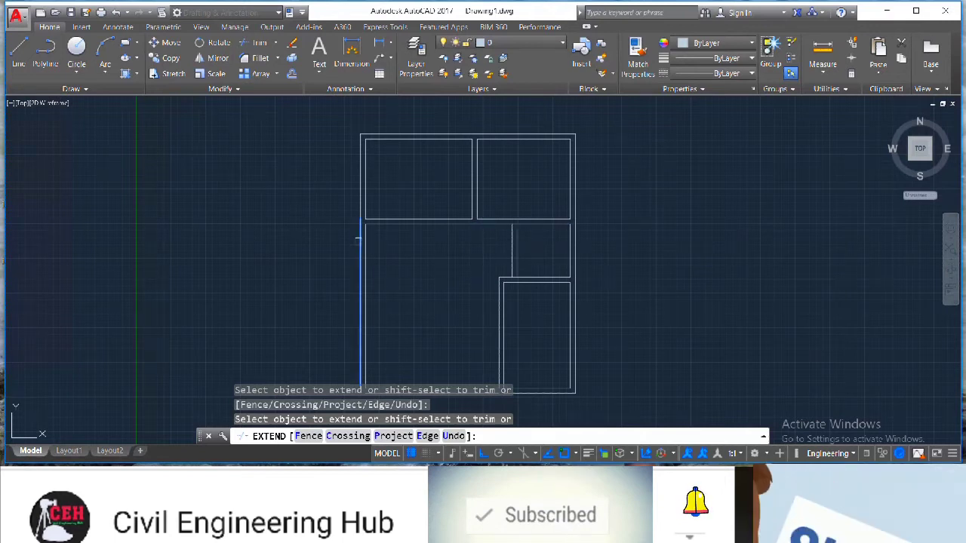
scroll(309, 253, "down", 5)
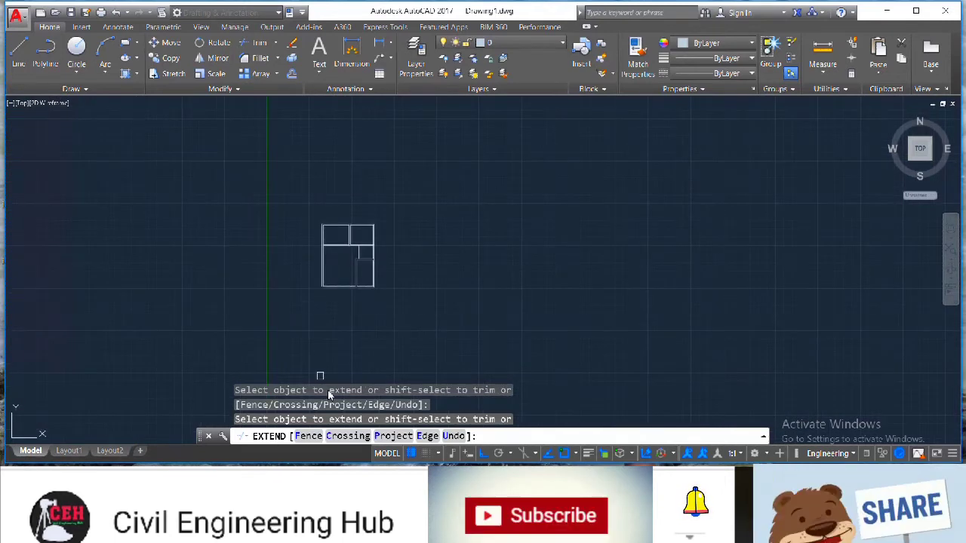
scroll(330, 296, "up", 6)
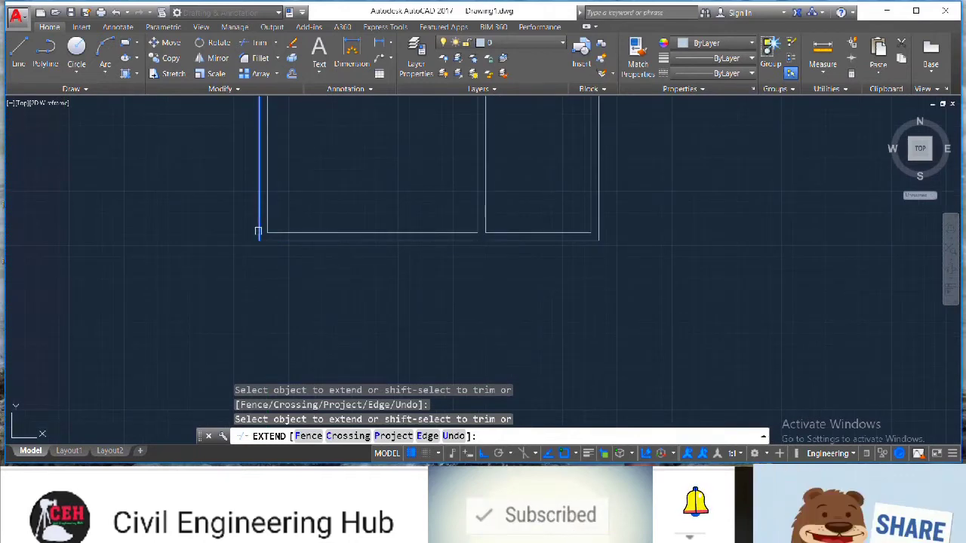
left_click(258, 232)
left_click(467, 242)
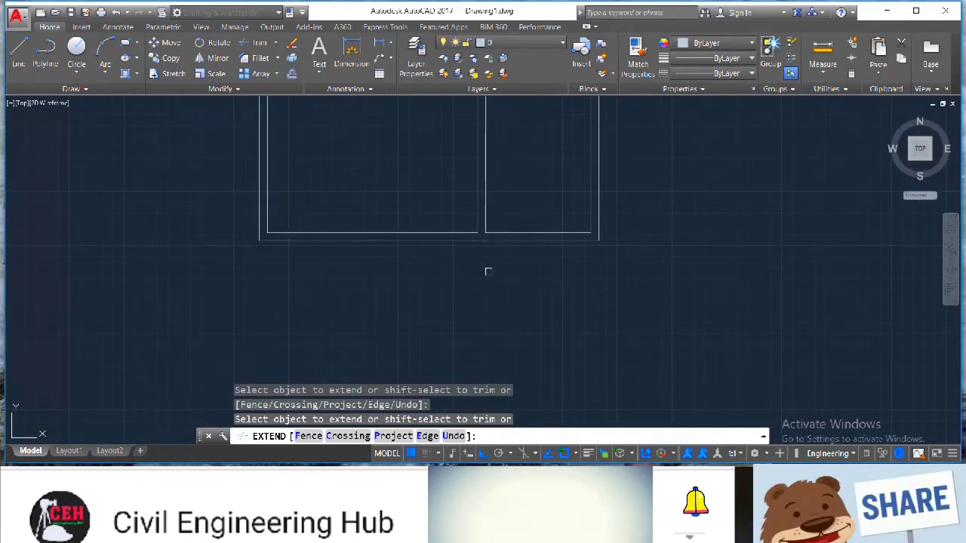
scroll(487, 270, "down", 6)
scroll(475, 184, "up", 6)
scroll(475, 184, "down", 4)
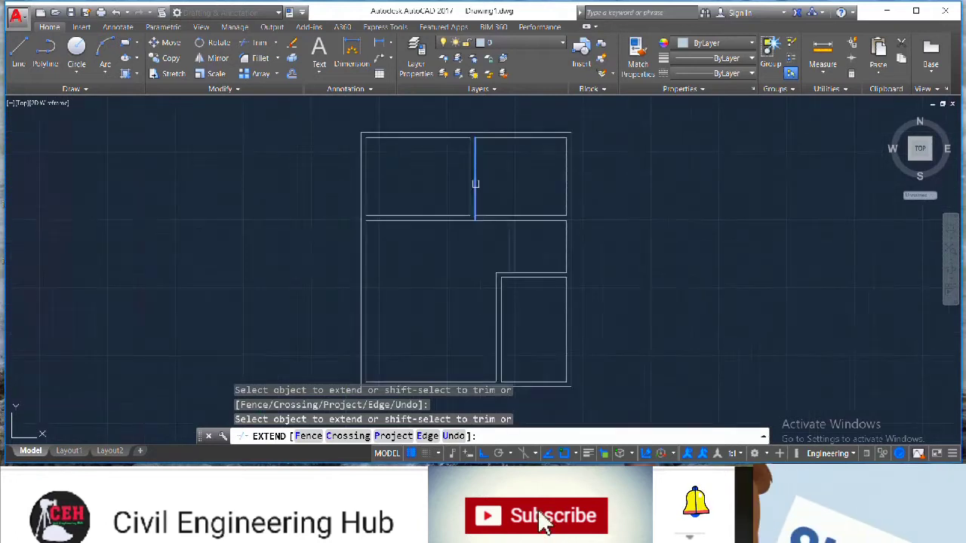
key("Escape")
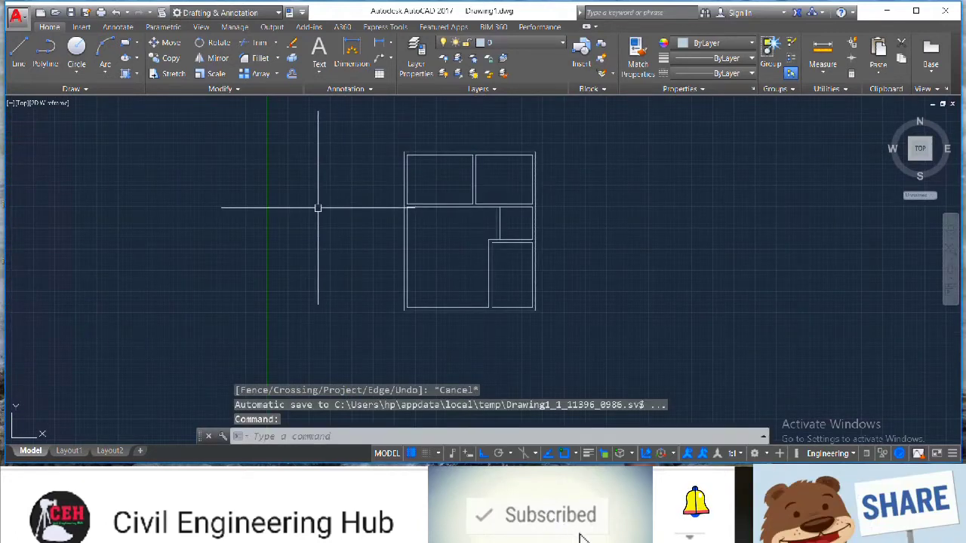
Trim the overlapping wall line segments where the vertical partition wall meets the walls of the lower rooms
scroll(309, 206, "up", 2)
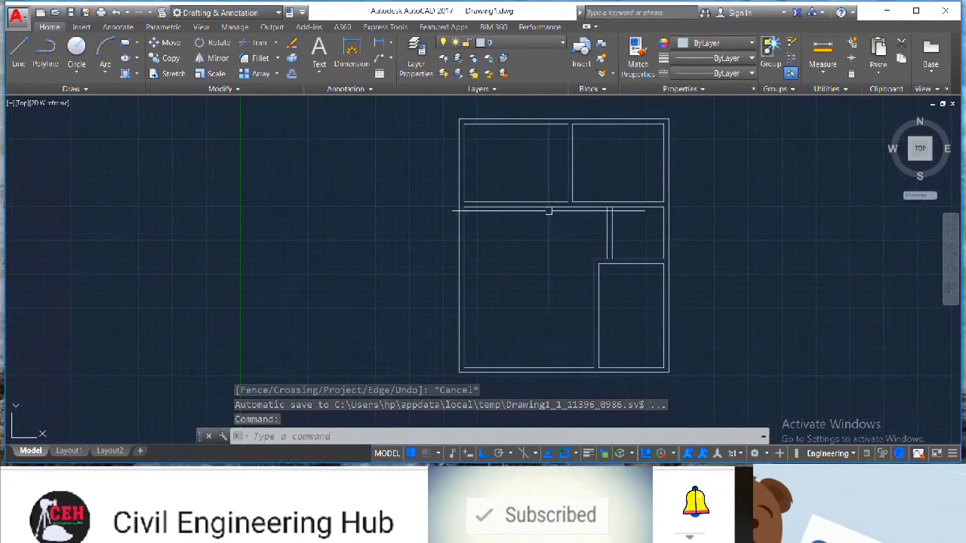
scroll(604, 204, "up", 3)
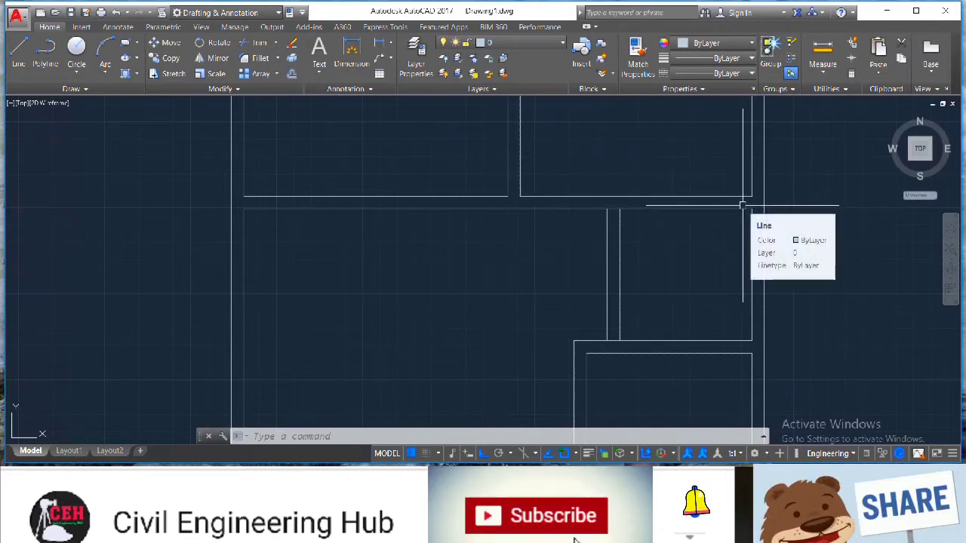
type("tr")
key("Return")
key("Return")
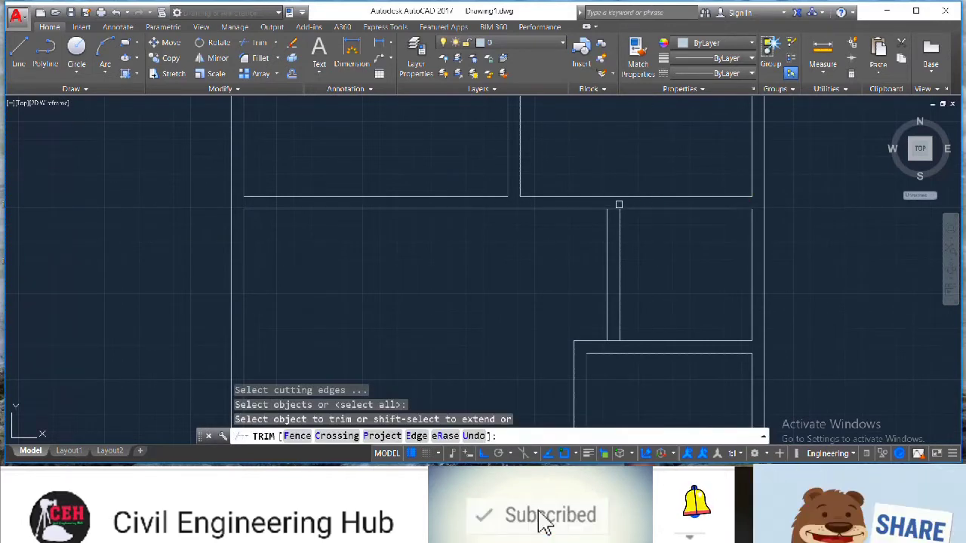
left_click(612, 208)
left_click(616, 319)
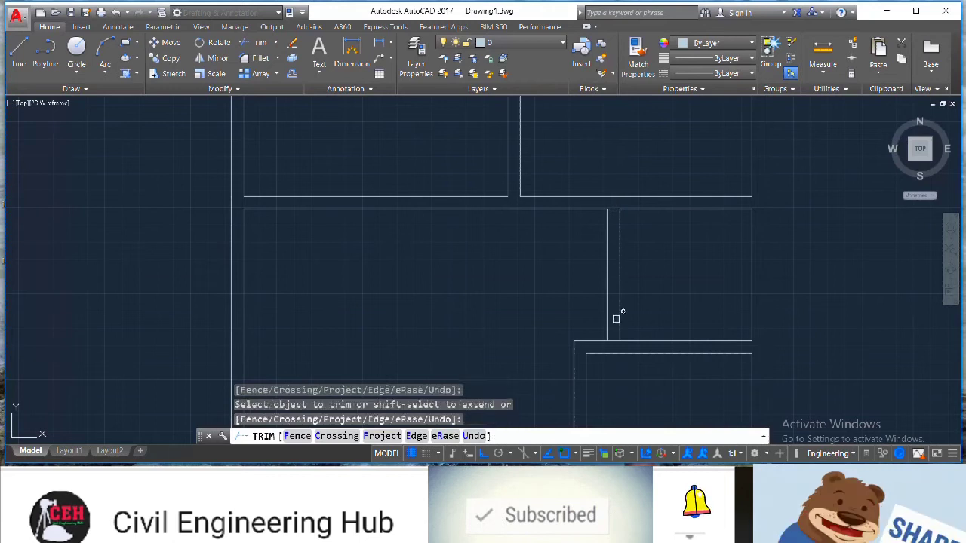
left_click(612, 339)
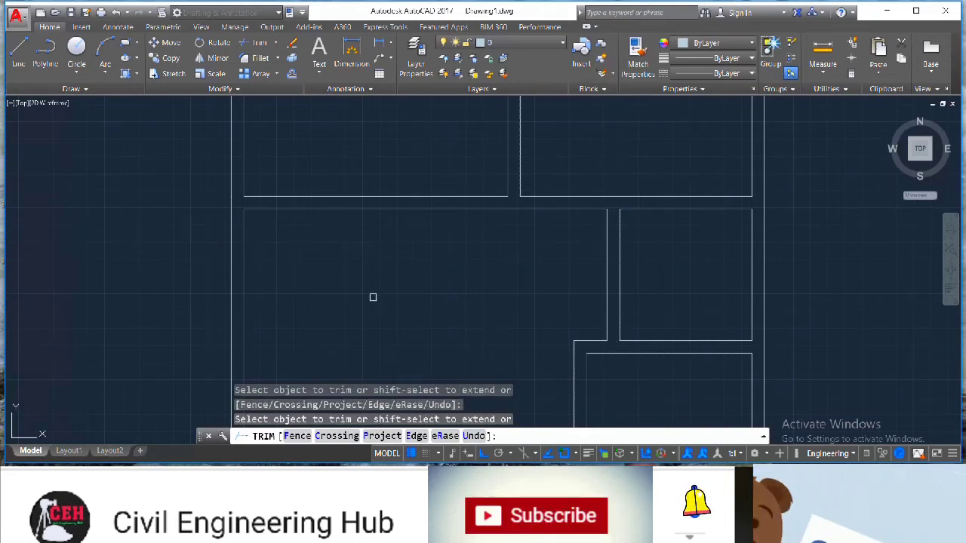
scroll(366, 297, "down", 6)
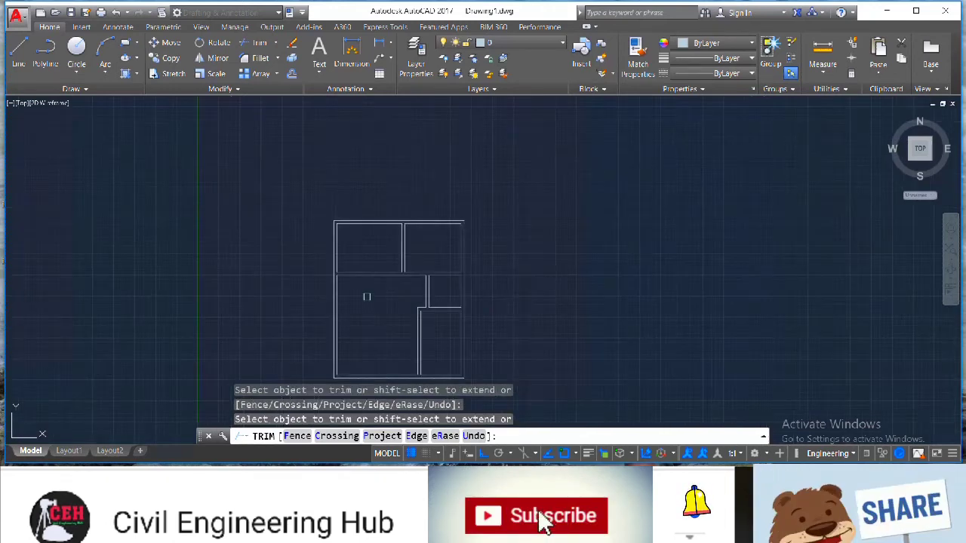
scroll(217, 291, "up", 2)
scroll(217, 290, "down", 6)
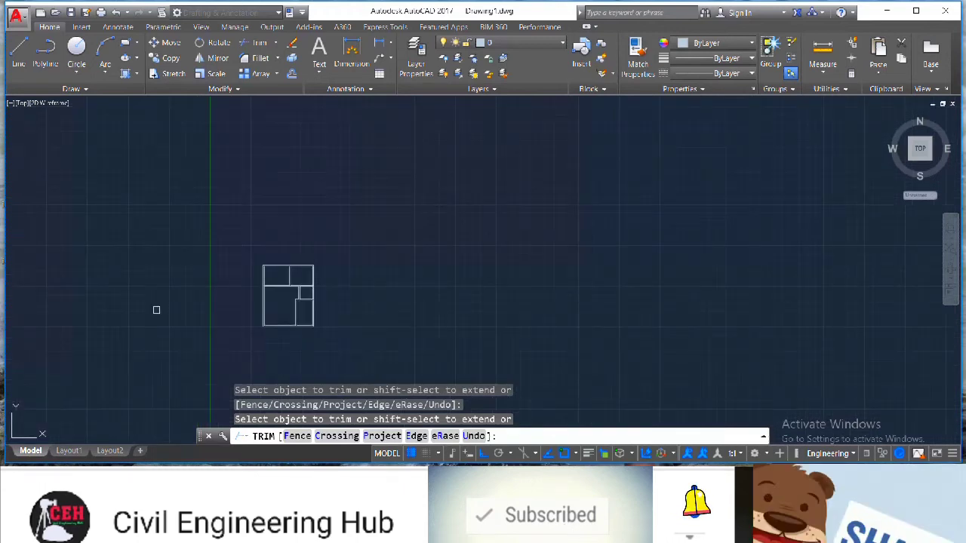
scroll(206, 342, "up", 4)
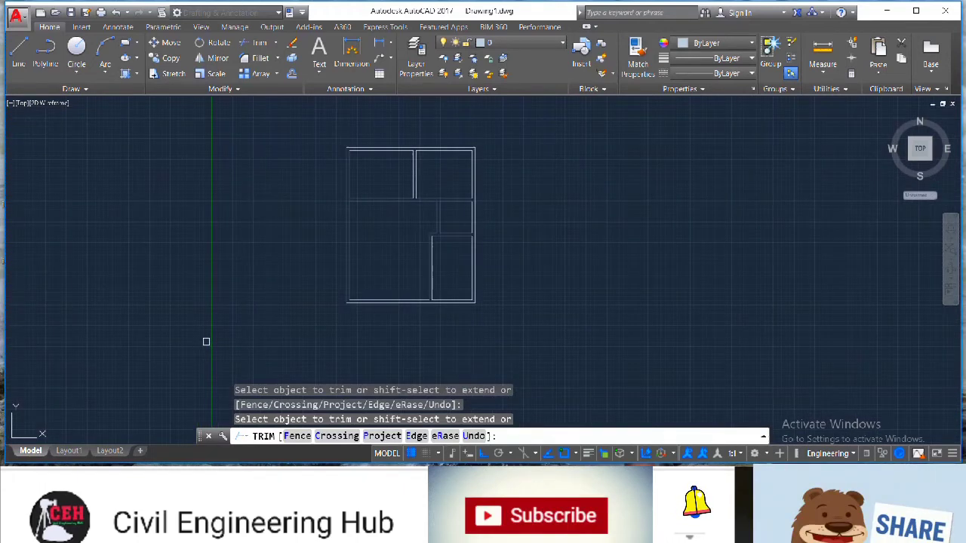
key("Escape")
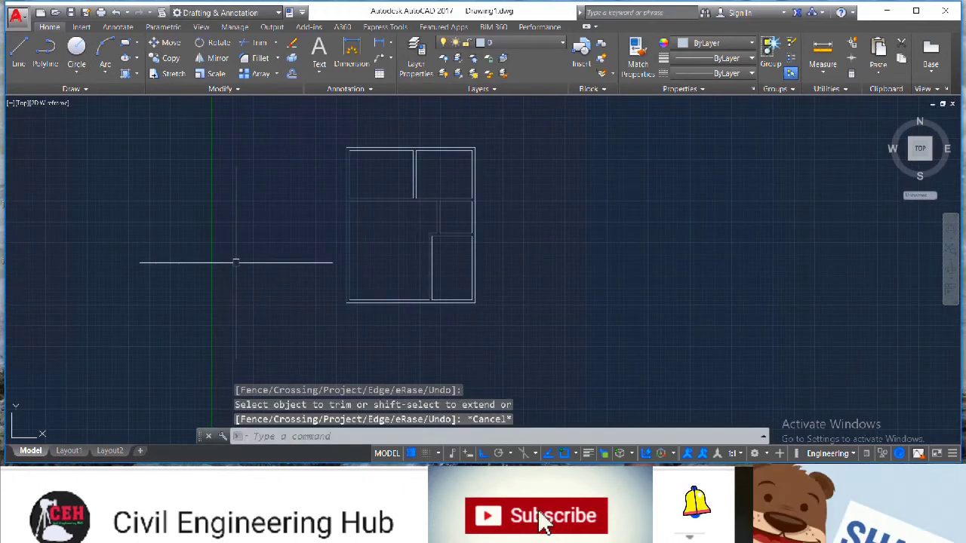
Start a new line from the inner left wall of the lower-left room, toggling Ortho mode
scroll(235, 262, "up", 2)
left_click(19, 53)
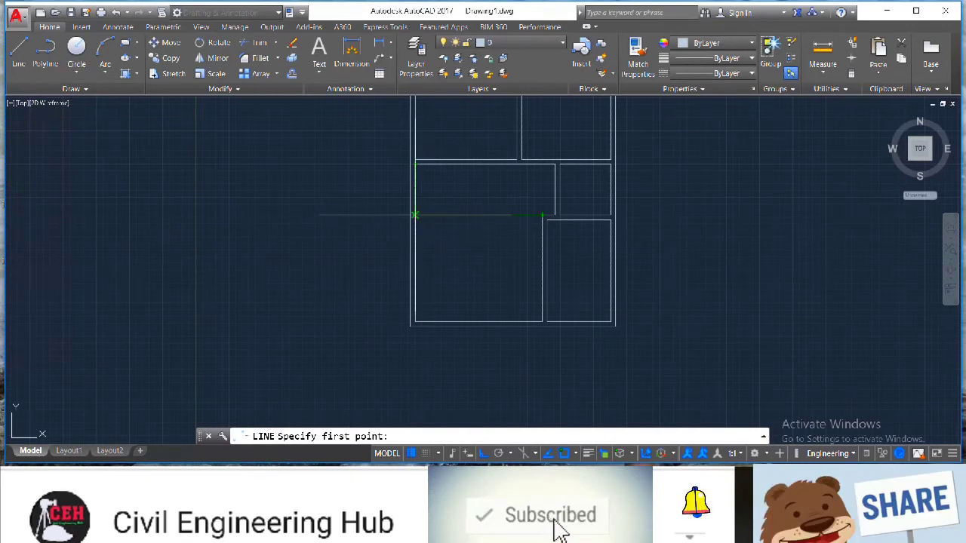
left_click(414, 215)
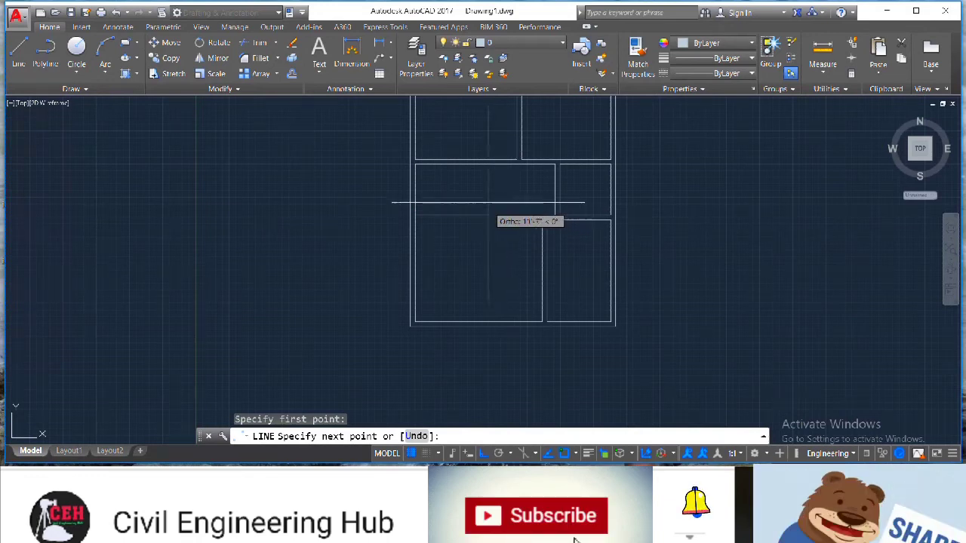
key("F8")
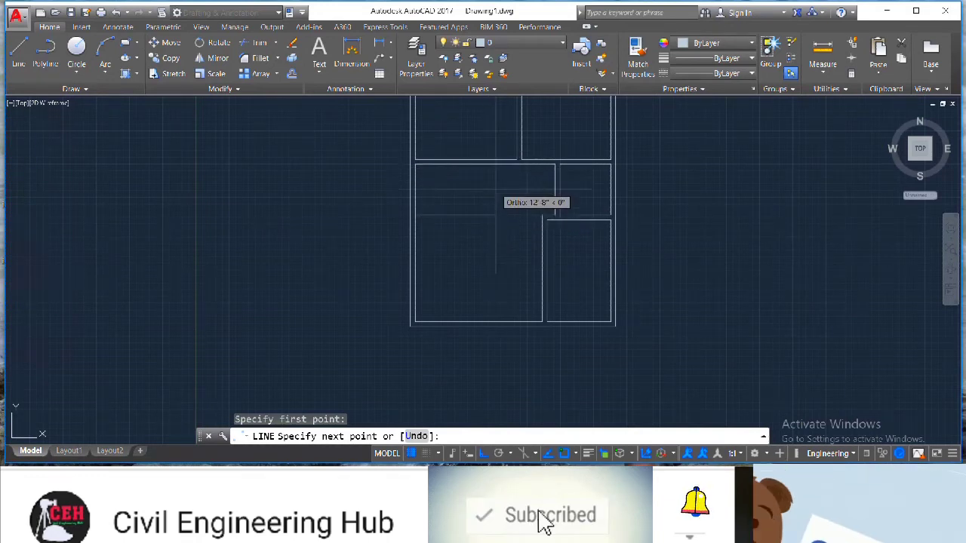
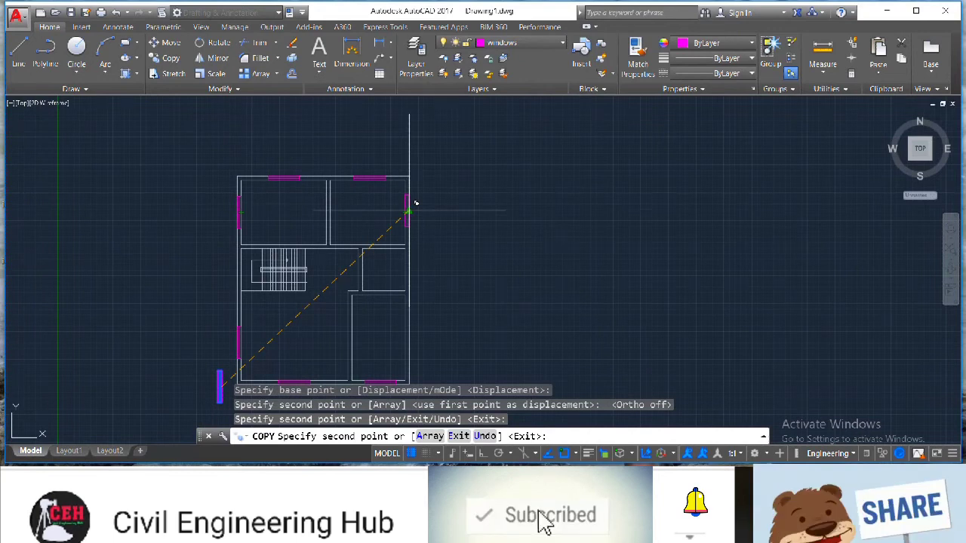
Copy the window to two positions on the right outer wall of the plan
left_click(415, 203)
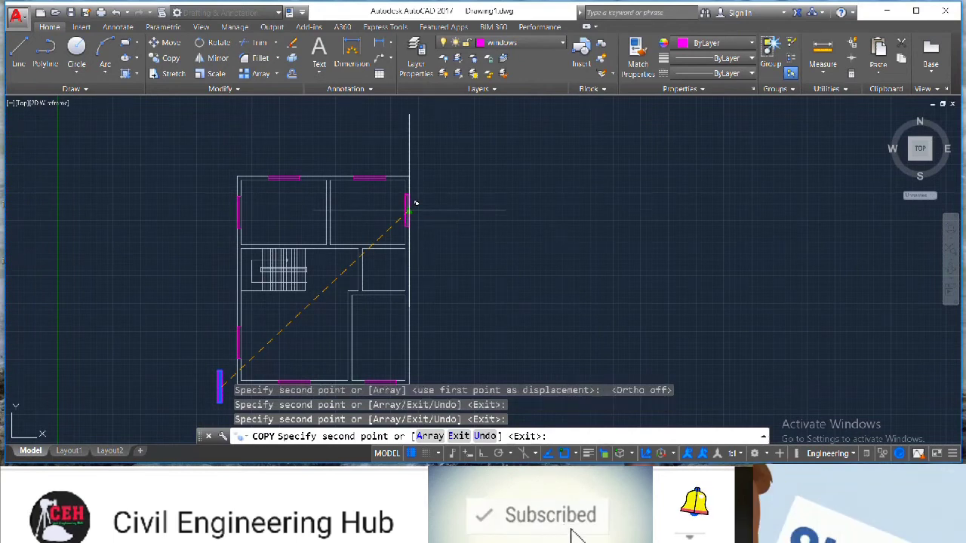
left_click(415, 335)
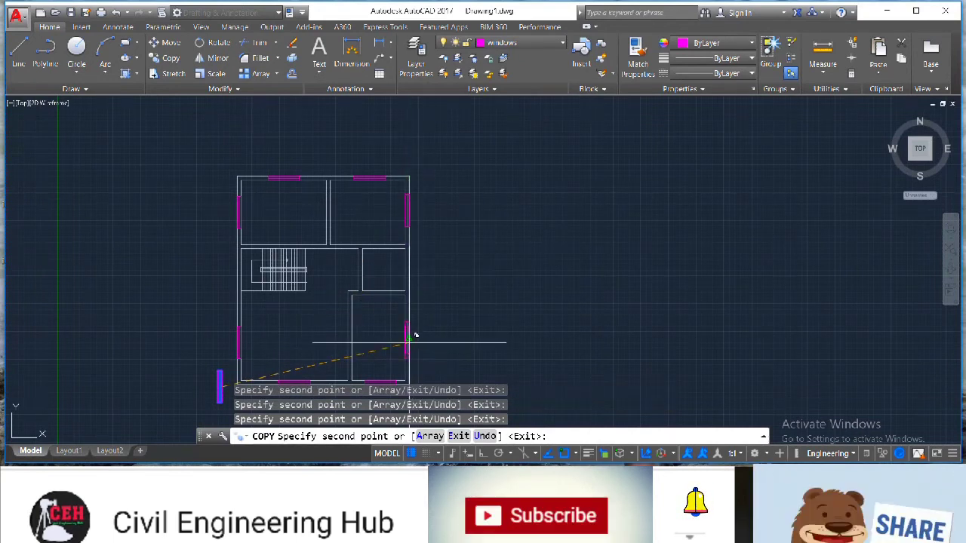
key("Escape")
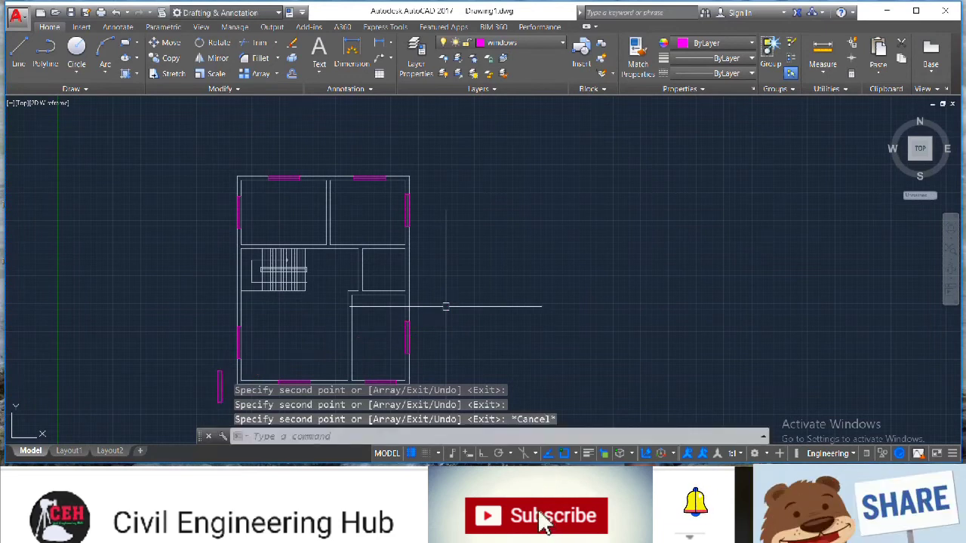
scroll(427, 323, "up", 5)
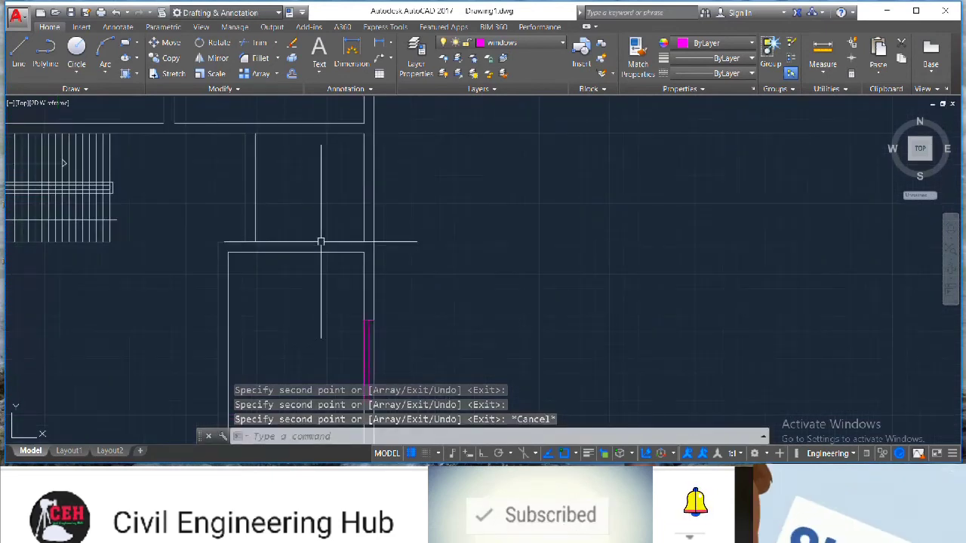
left_click(18, 53)
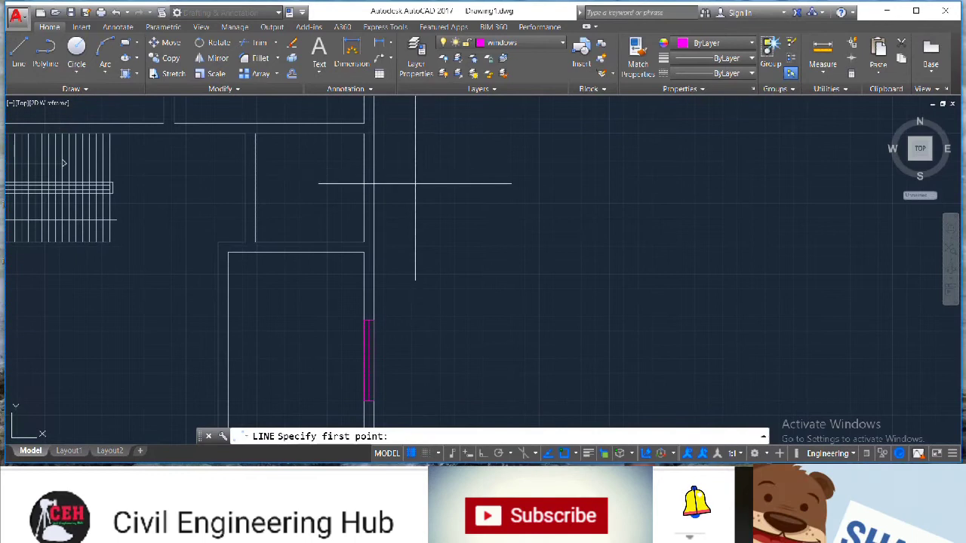
left_click(367, 188)
key("Escape")
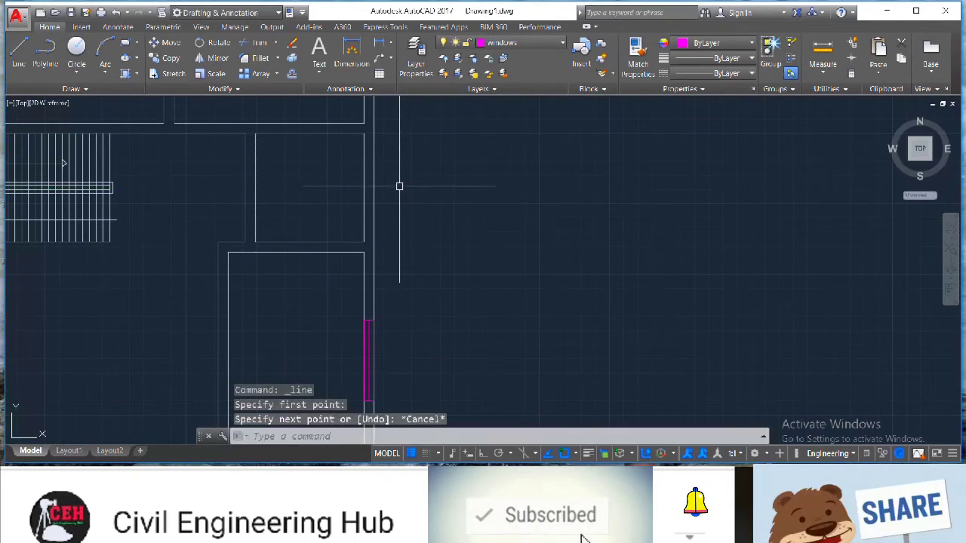
Draw a short line across the right outer wall at its midpoint
left_click(18, 53)
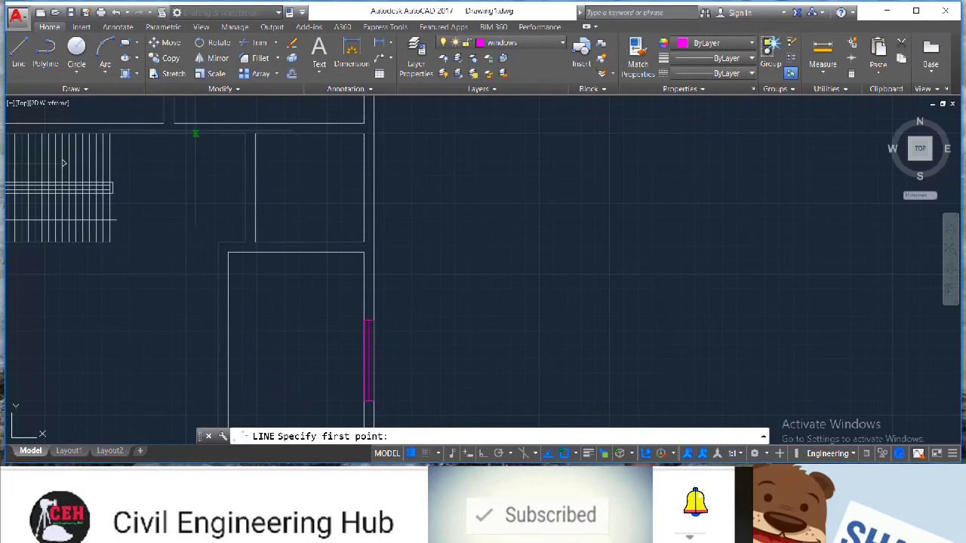
left_click(365, 189)
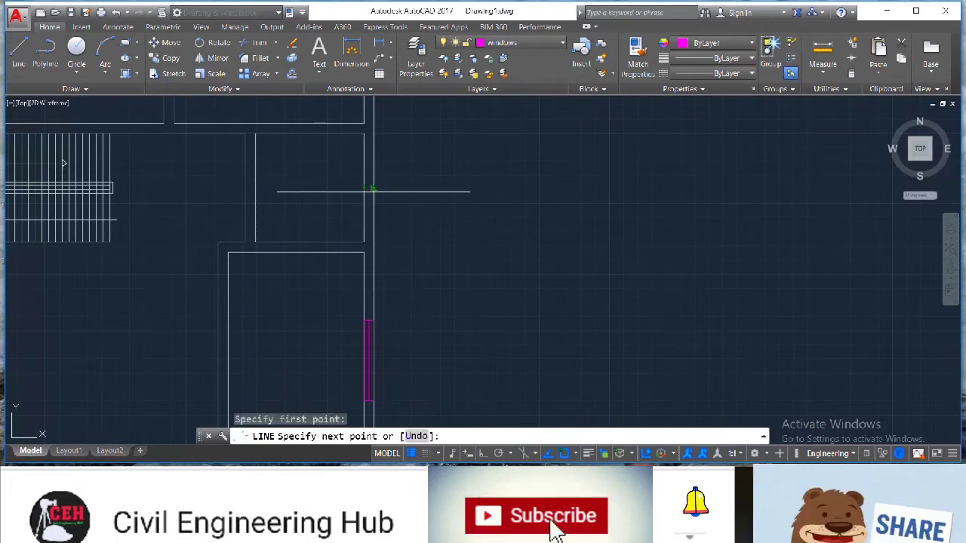
left_click(372, 189)
key("Escape")
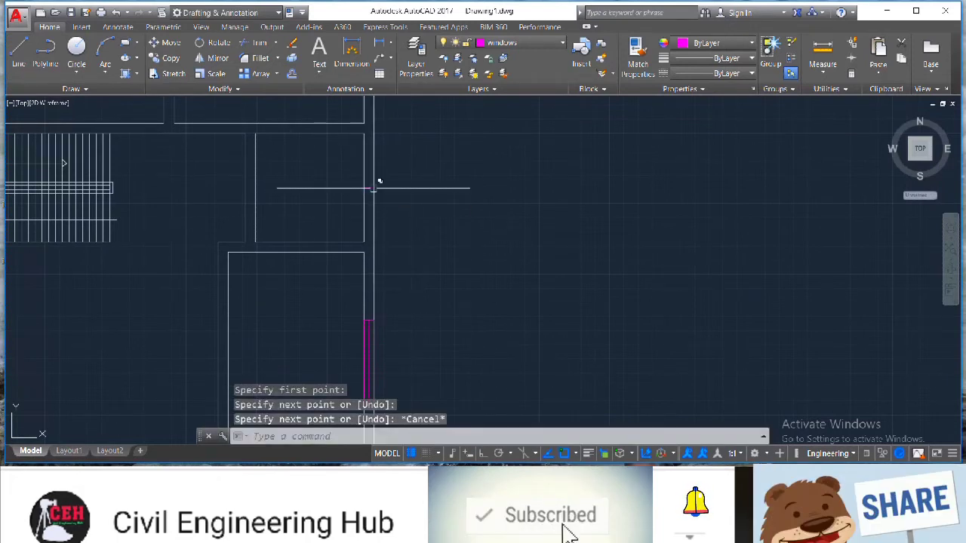
Offset the short wall line 1.5' to each side, then erase the original middle line
type("o")
key("Return")
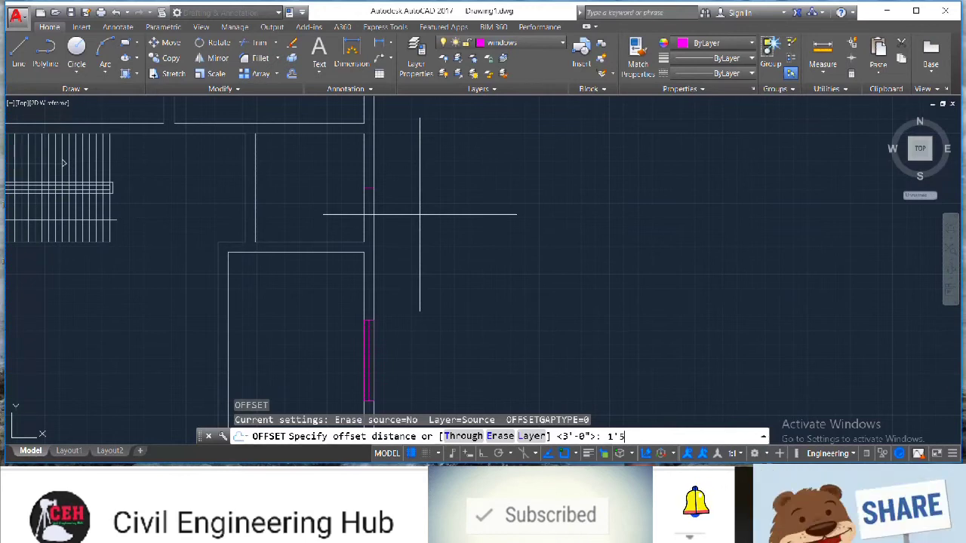
key("BackSpace")
key("BackSpace")
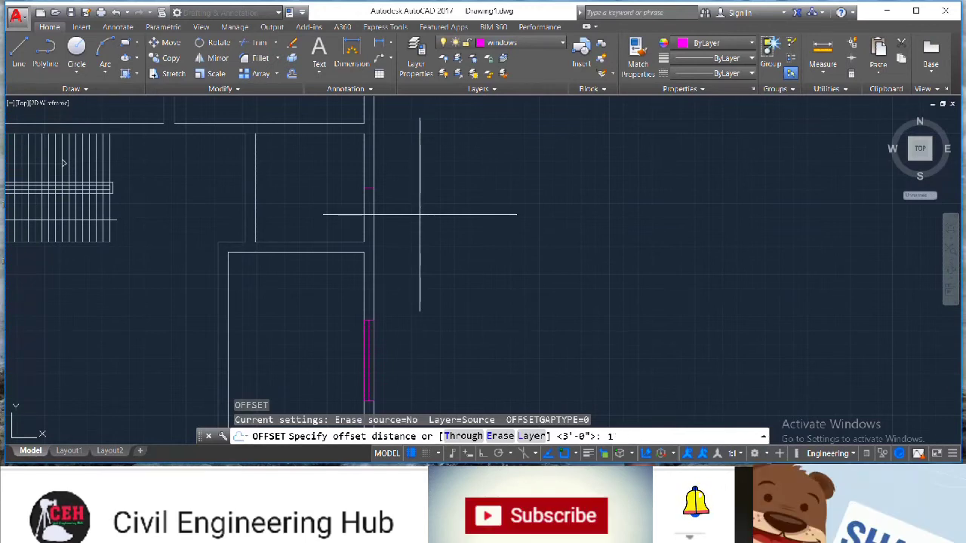
type(".")
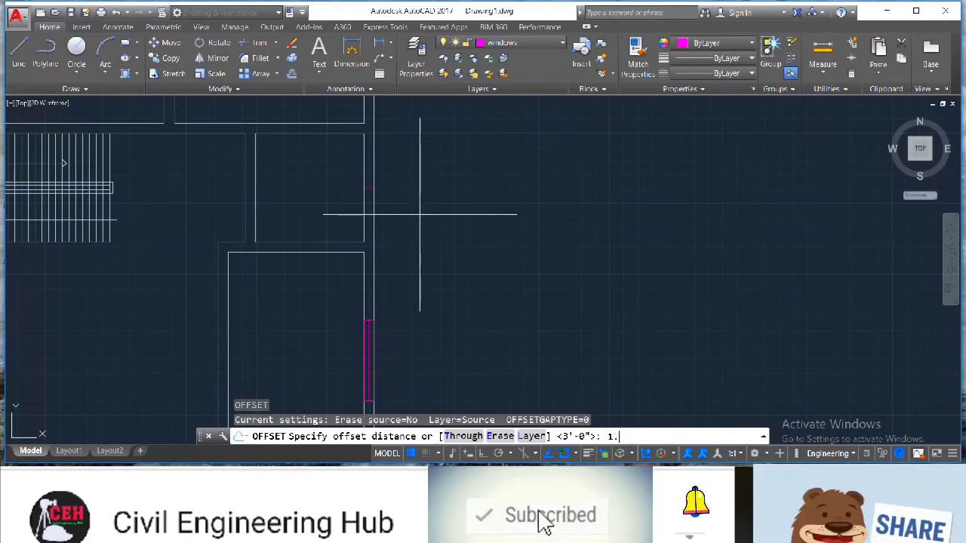
type("5'")
key("Return")
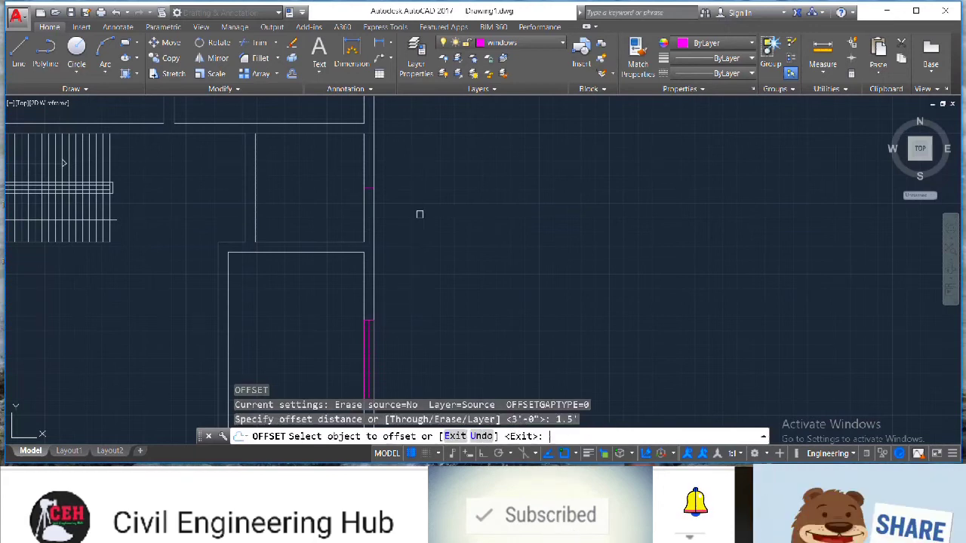
left_click(368, 188)
left_click(368, 200)
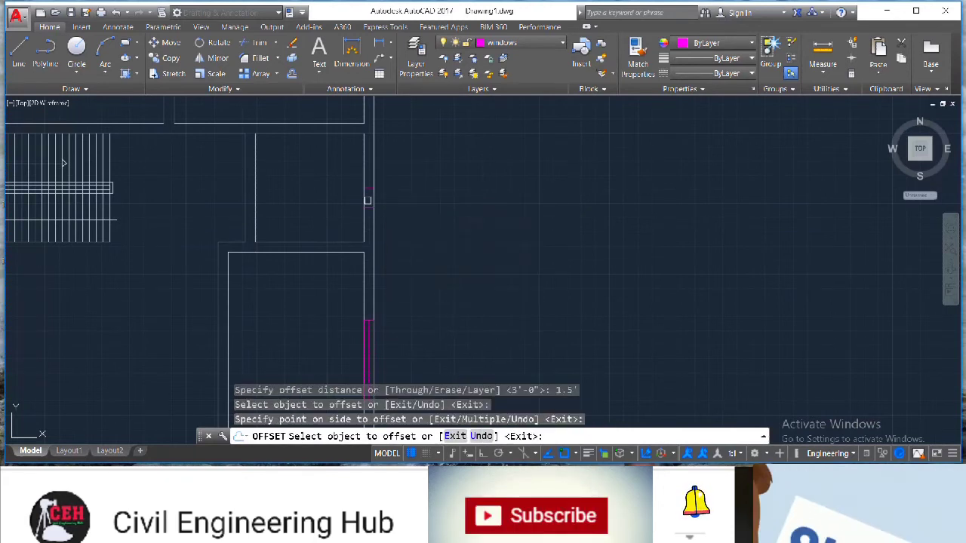
left_click(368, 182)
left_click(369, 170)
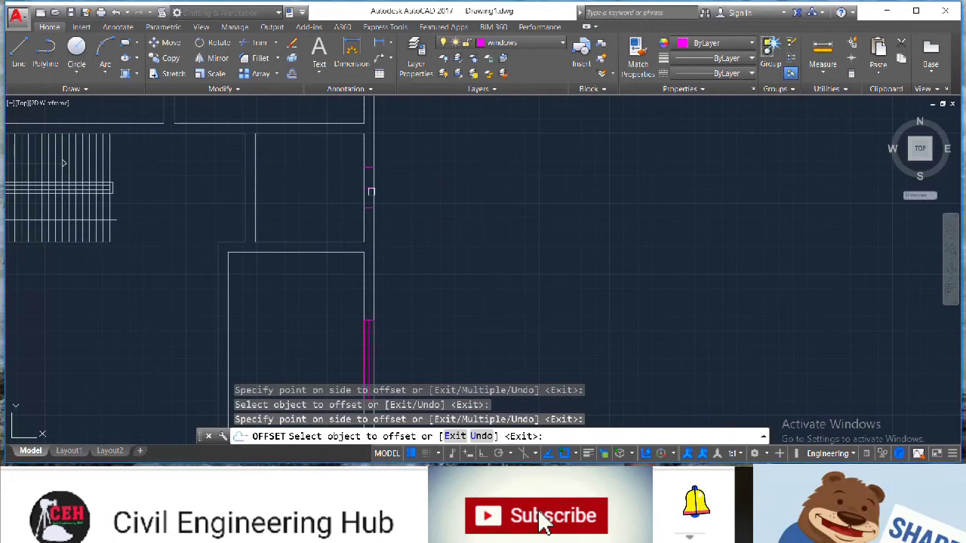
key("Escape")
left_click(369, 188)
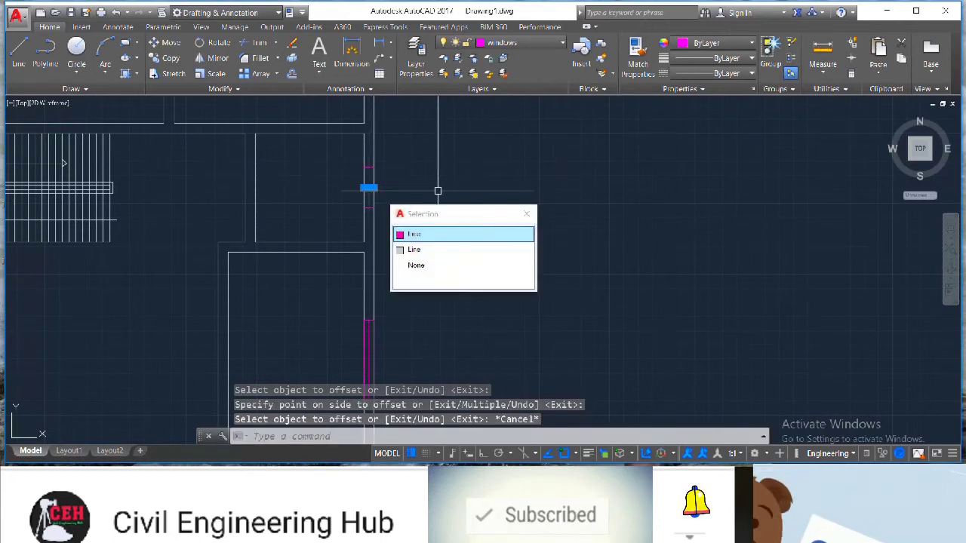
key("Delete")
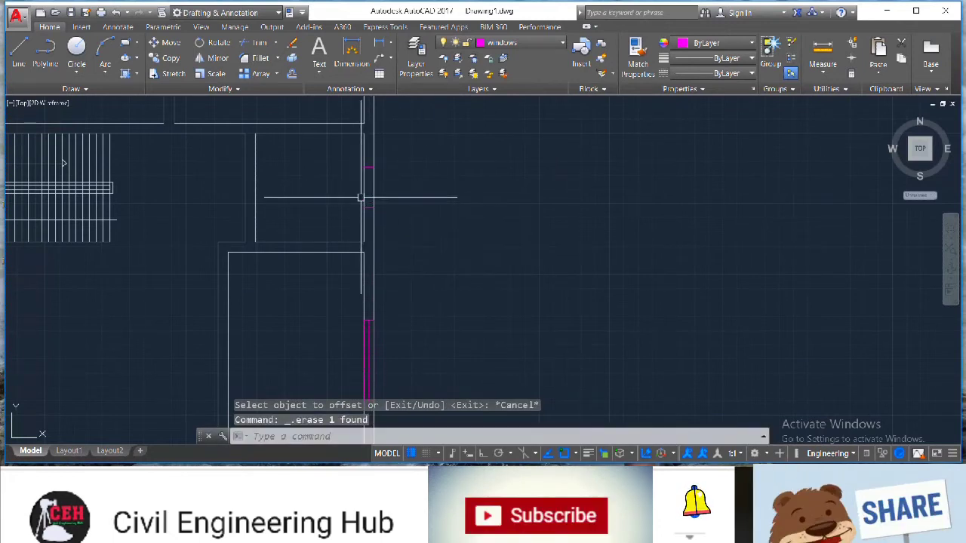
Draw the window frame lines inside the right wall between the two offset jamb lines
scroll(360, 198, "up", 2)
left_click(18, 51)
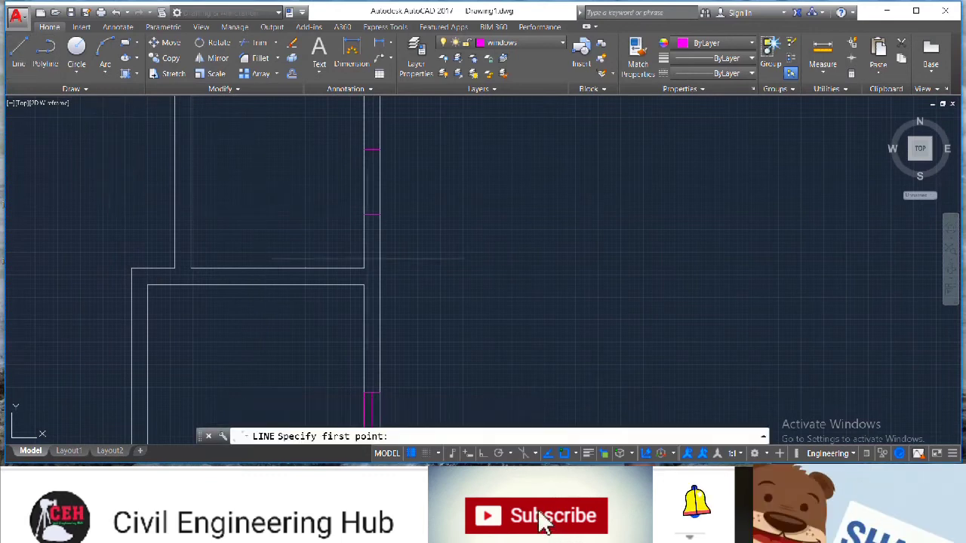
left_click(372, 216)
left_click(372, 150)
left_click(364, 150)
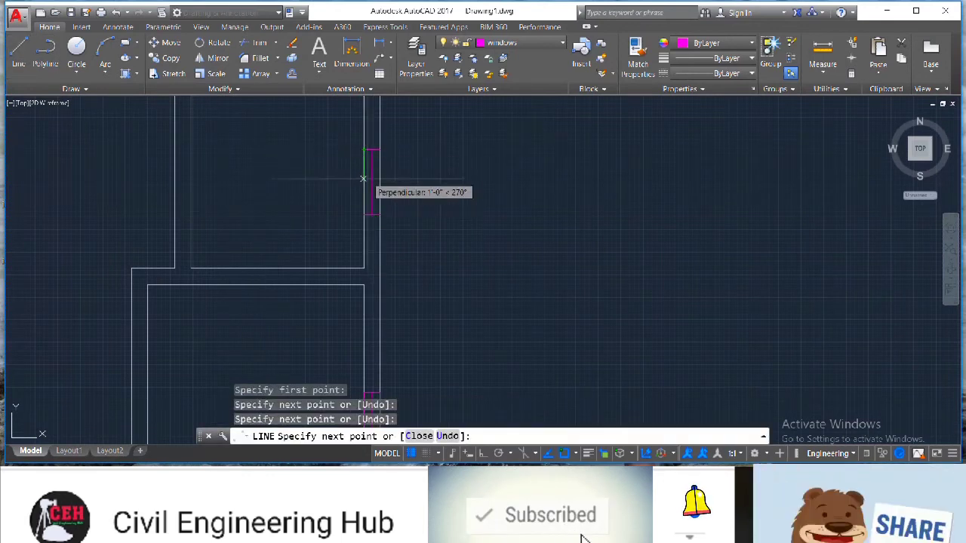
left_click(367, 213)
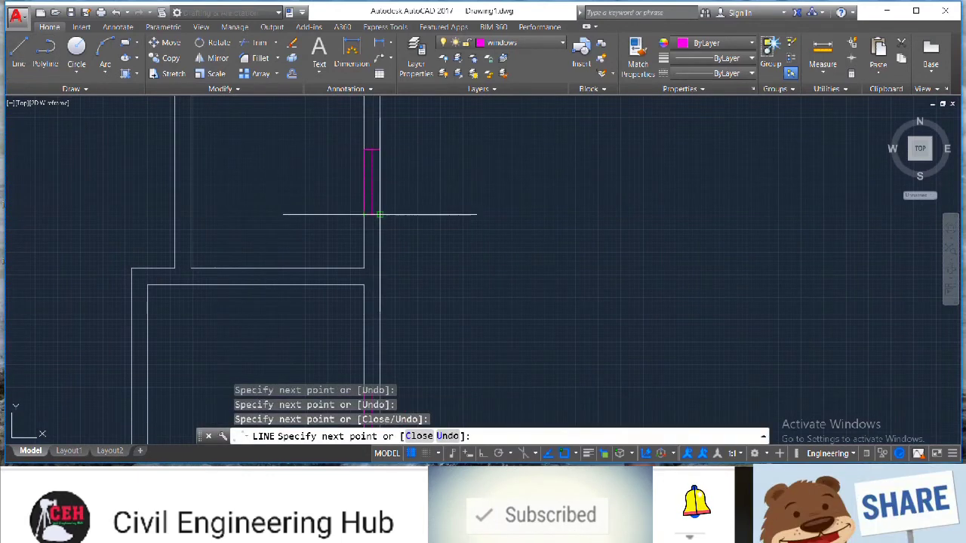
left_click(379, 214)
left_click(379, 150)
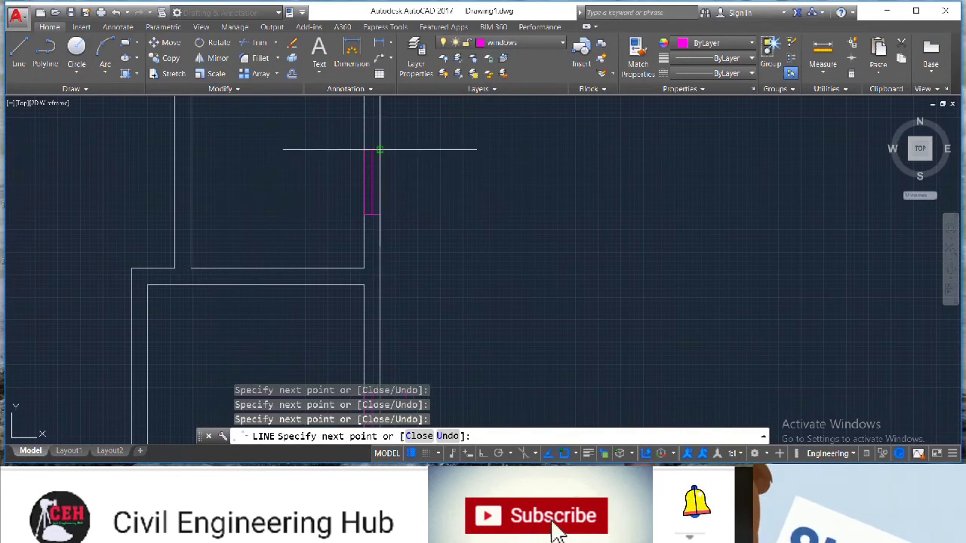
key("Escape")
Draw a vertical line along the inner face of the left wall beside the stairs
scroll(180, 170, "down", 4)
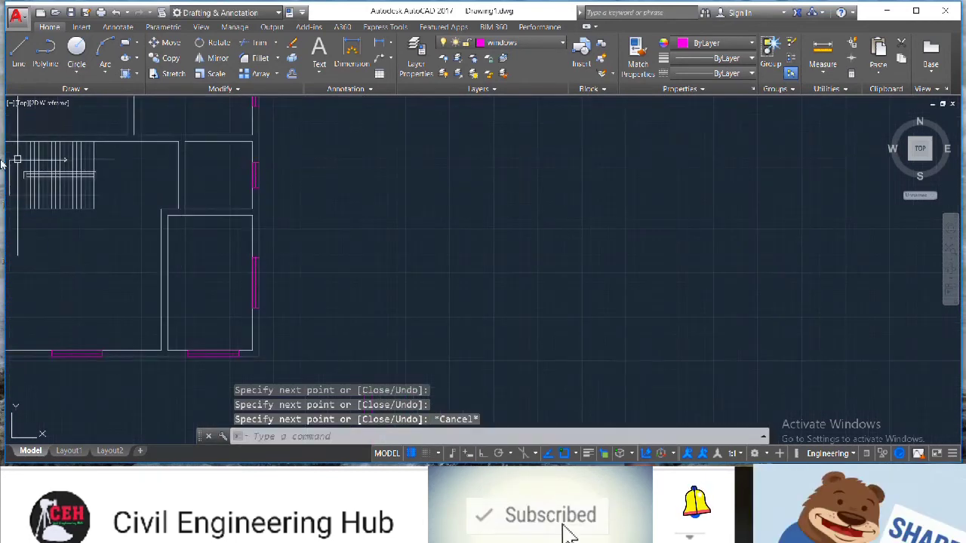
scroll(17, 159, "down", 4)
middle_click_drag(17, 160, 289, 232)
scroll(261, 258, "up", 2)
scroll(262, 258, "up", 2)
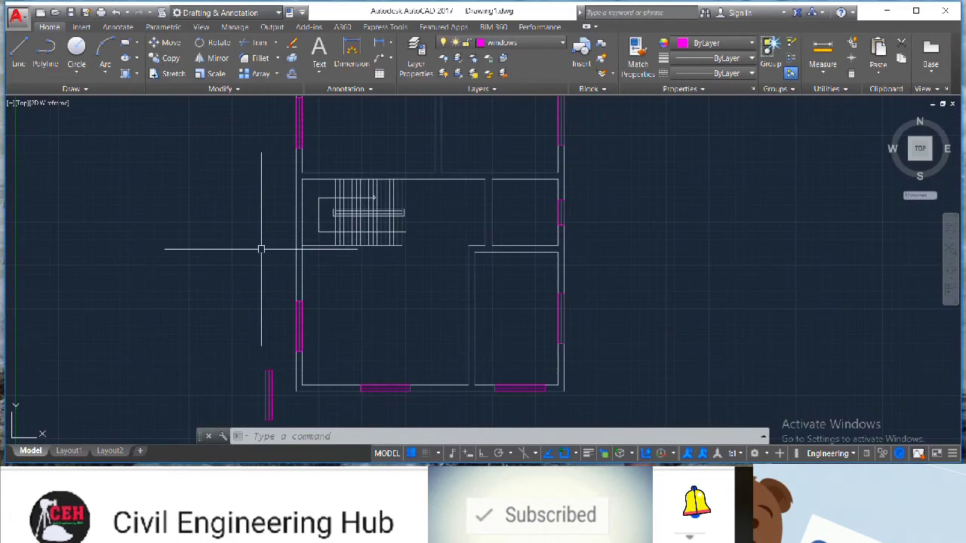
type("l")
key("Return")
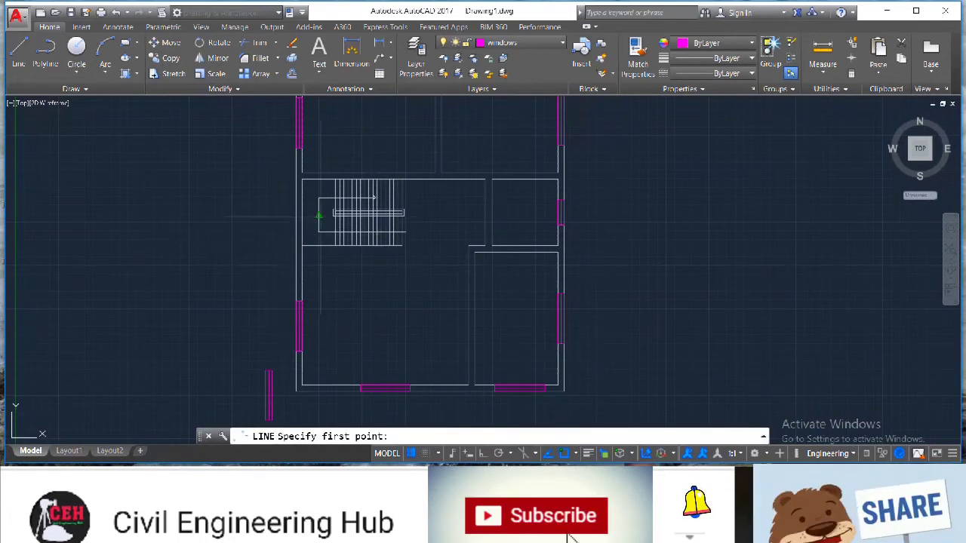
scroll(302, 216, "up", 4)
left_click(310, 288)
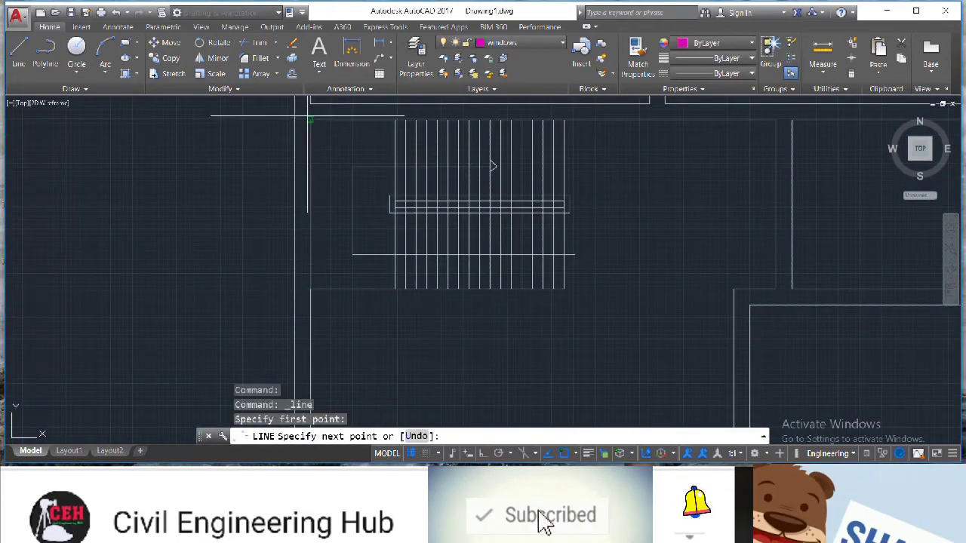
left_click(310, 119)
key("Escape")
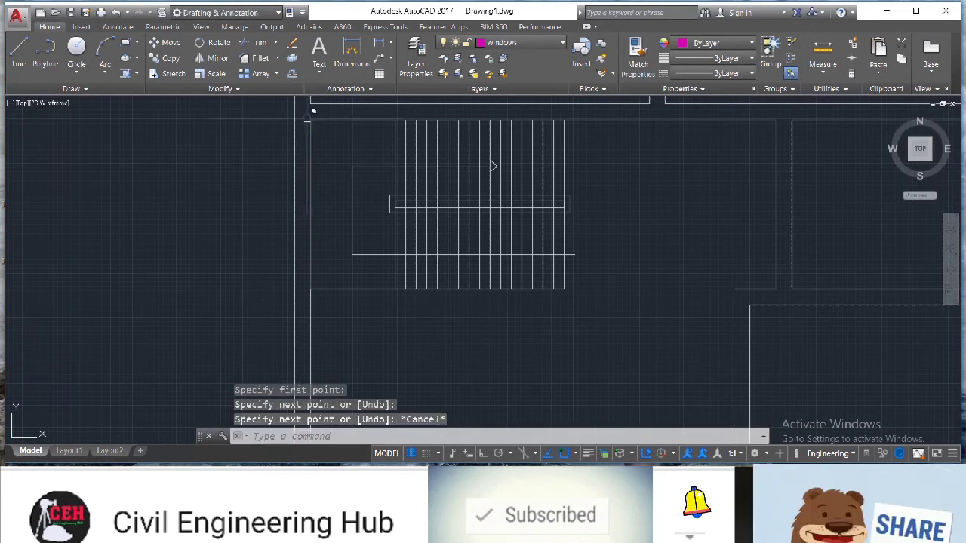
Draw a short line across the left outer wall beside the stairs
left_click(19, 53)
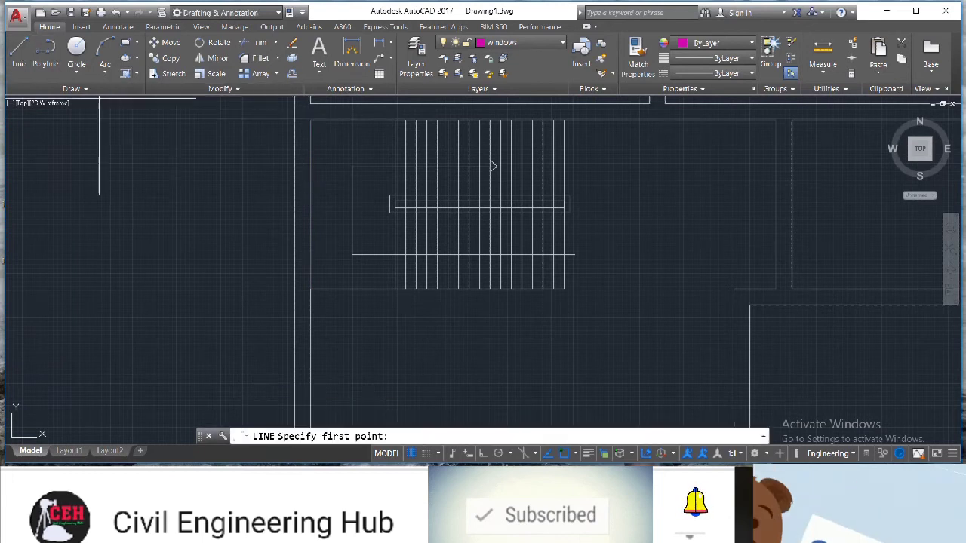
left_click(310, 205)
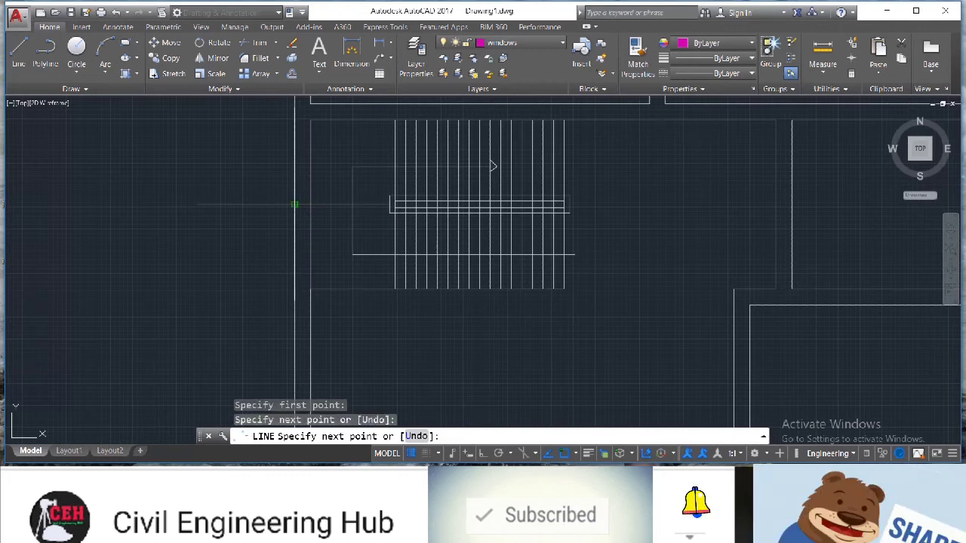
key("Escape")
Offset the short left-wall line 2' to each side, then erase the original middle line
type("o")
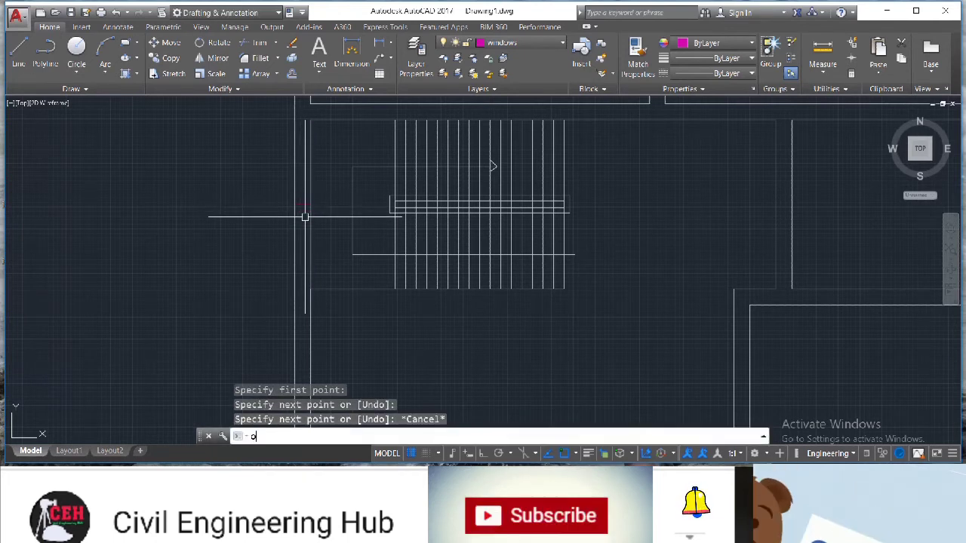
key("Return")
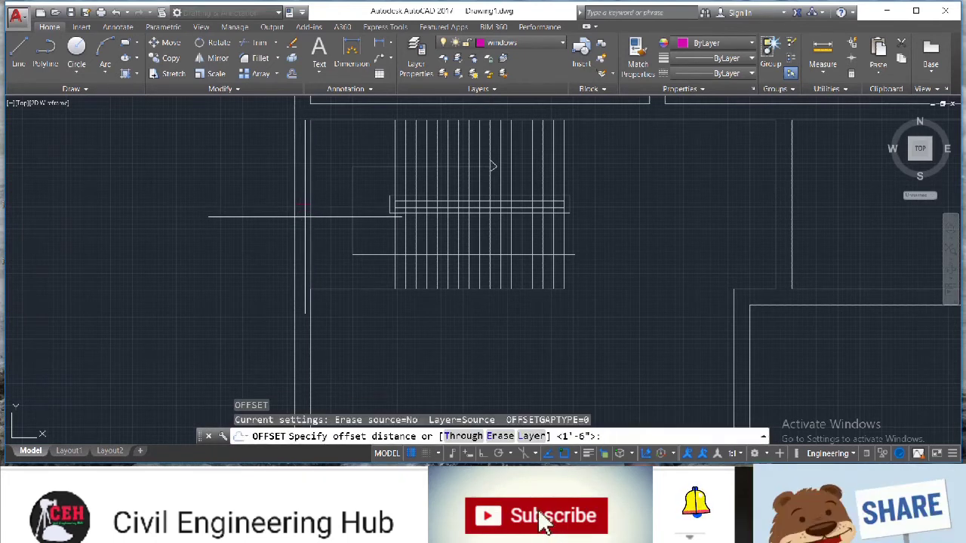
key("Return")
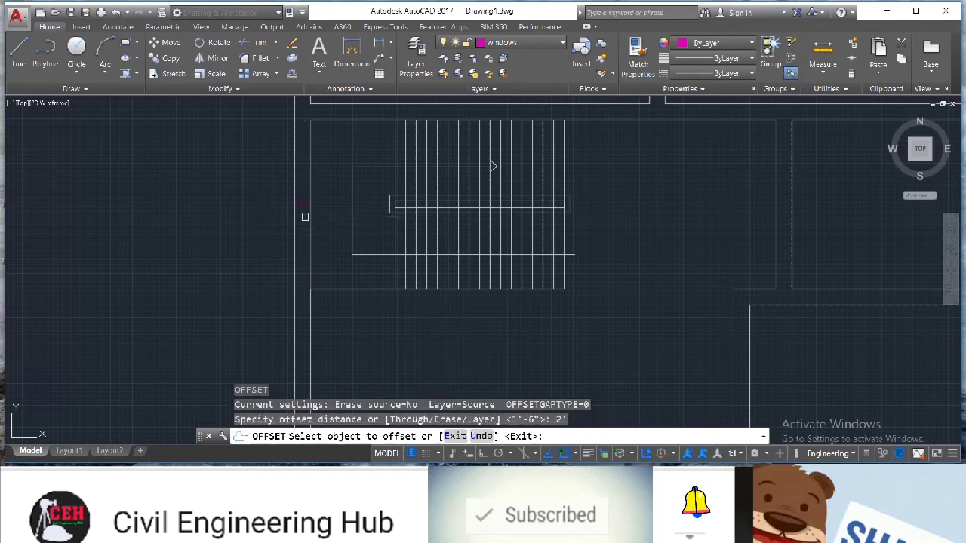
left_click(299, 173)
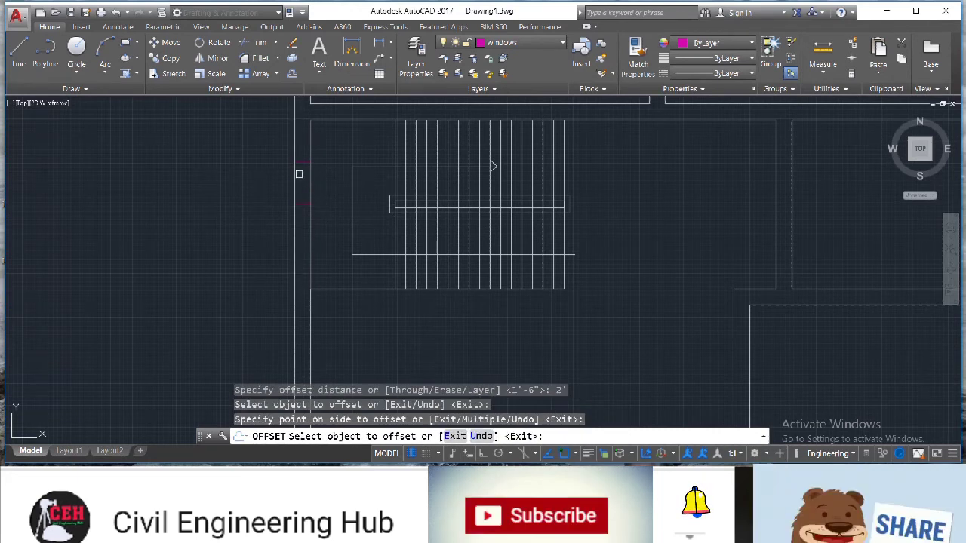
left_click(300, 204)
left_click(289, 219)
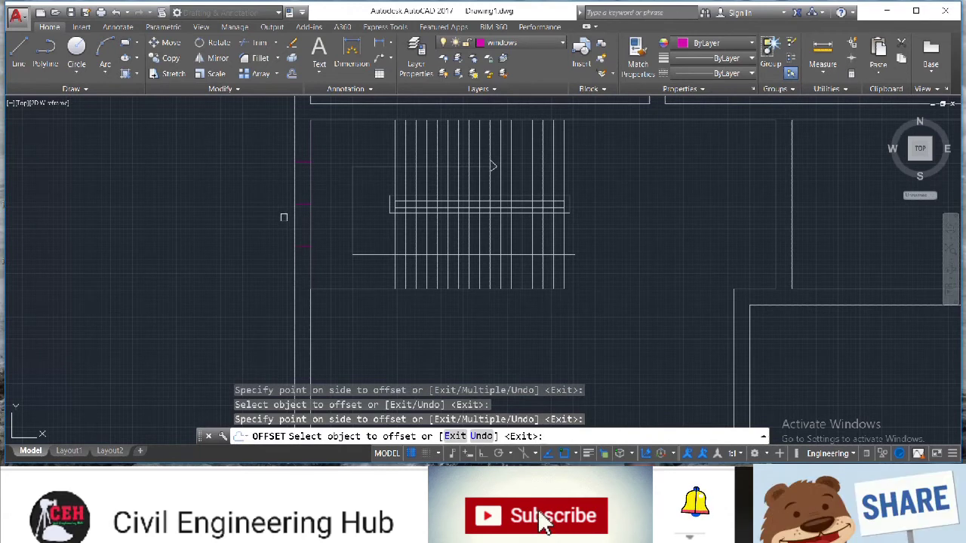
key("Escape")
left_click(304, 204)
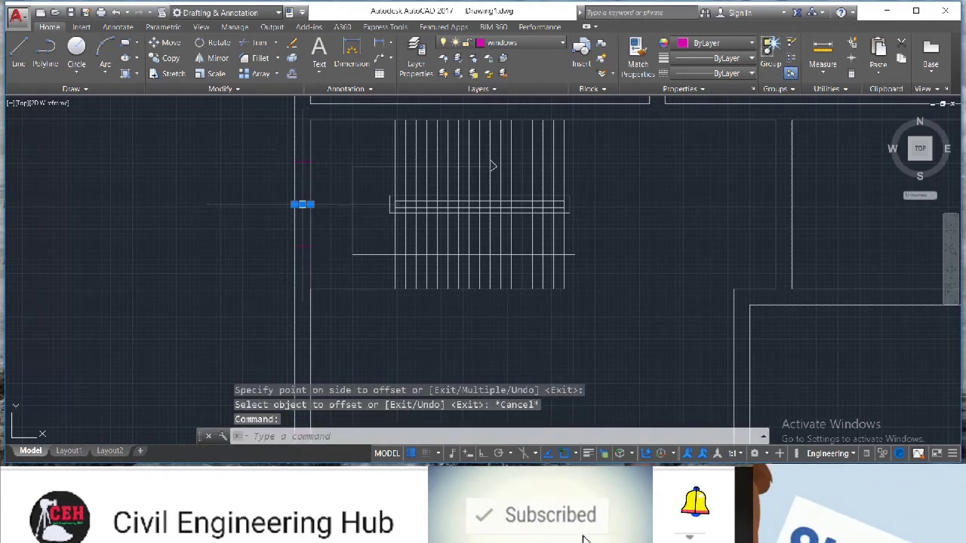
key("Delete")
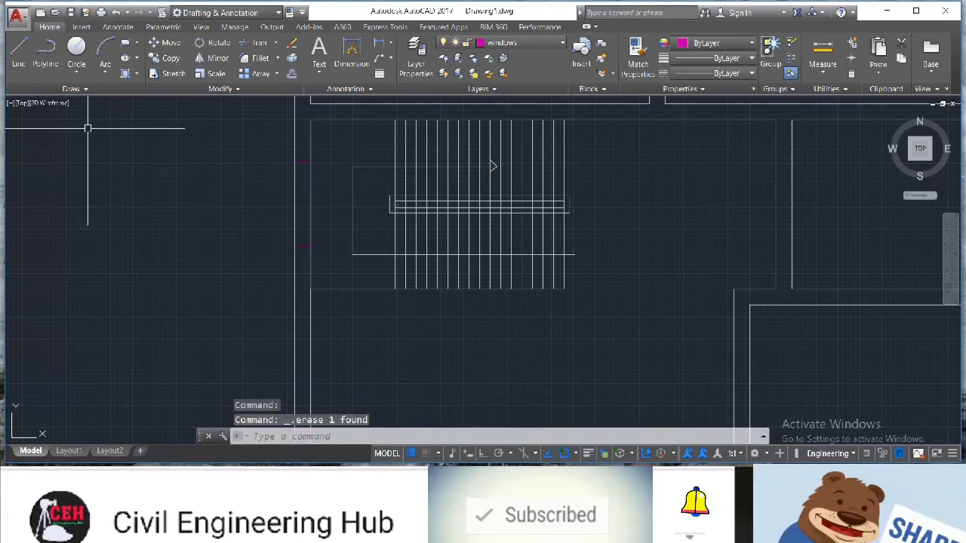
Erase the extra line along the left wall beside the stairs and draw the window frame lines in that wall opening
left_click(308, 197)
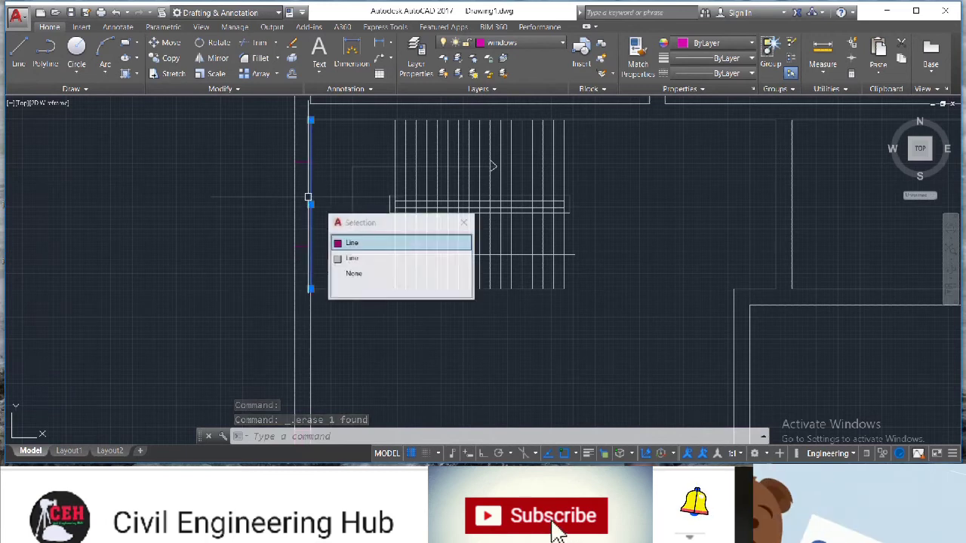
key("Delete")
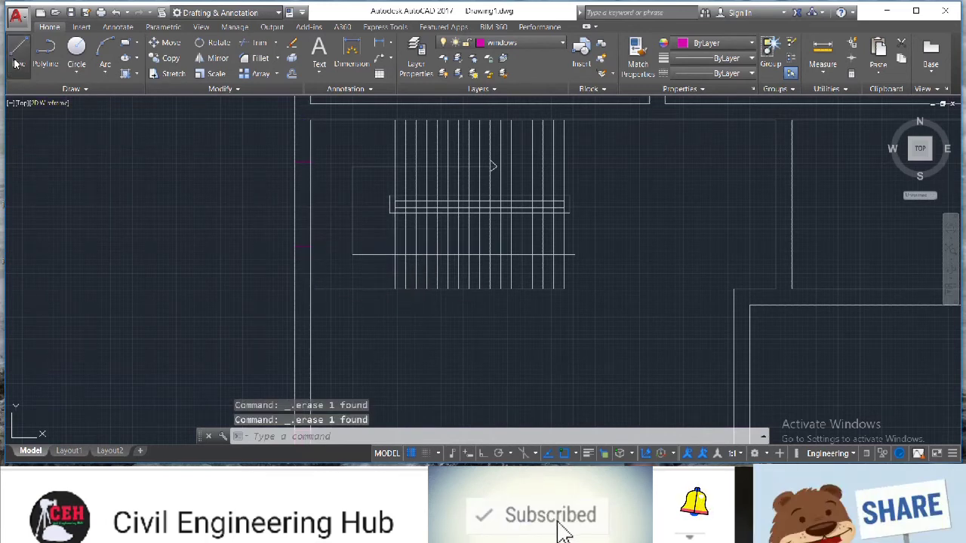
left_click(15, 61)
scroll(301, 249, "up", 2)
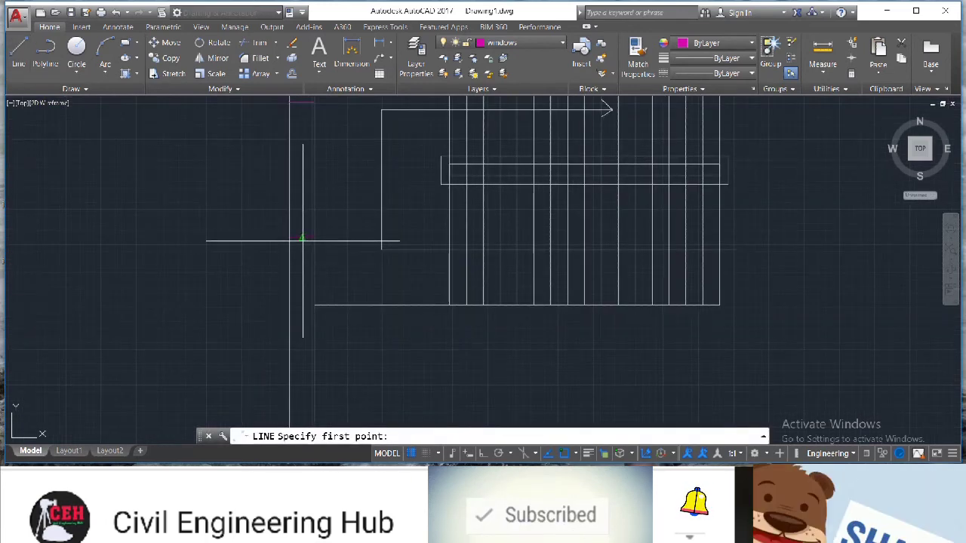
left_click(302, 239)
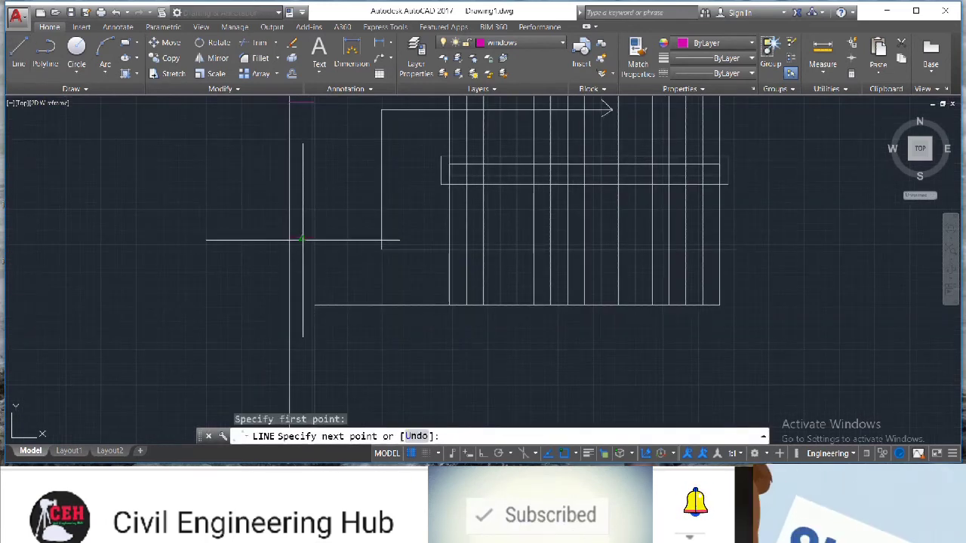
left_click(289, 102)
left_click(294, 101)
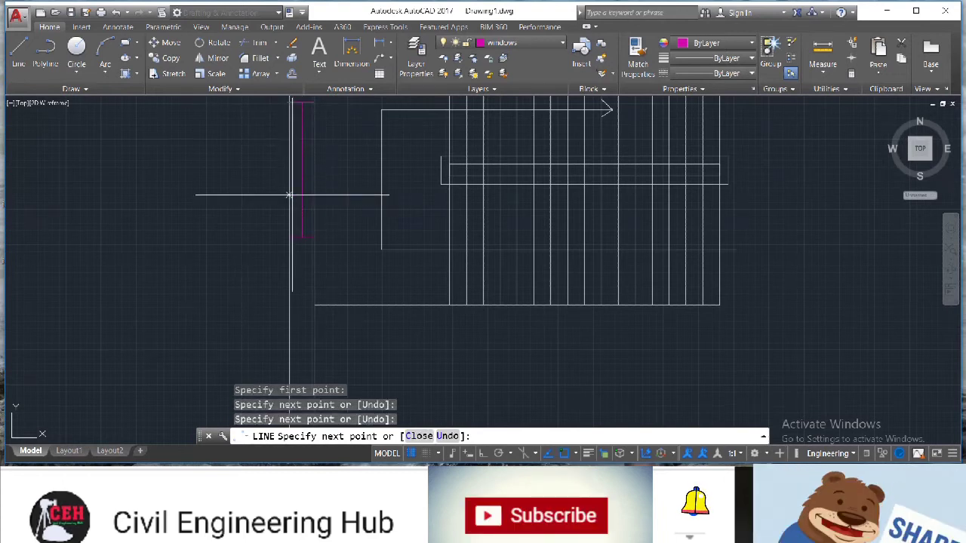
left_click(306, 240)
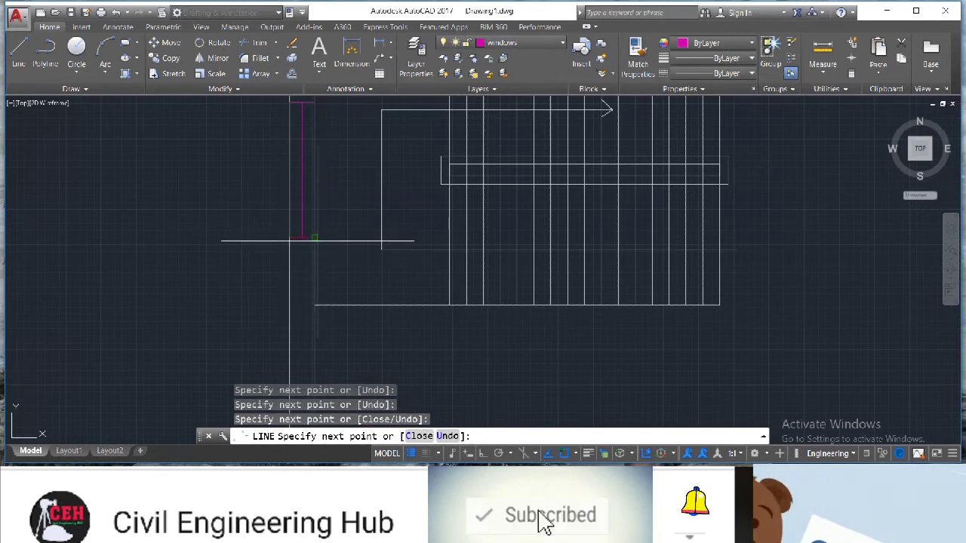
left_click(315, 239)
key("Escape")
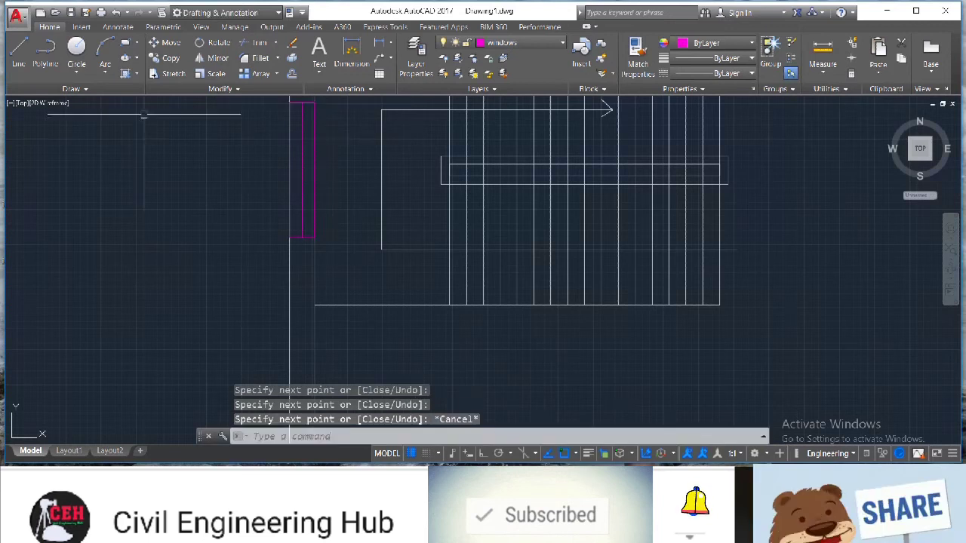
Erase the stray window lines lying outside the left wall of the plan
scroll(143, 117, "down", 6)
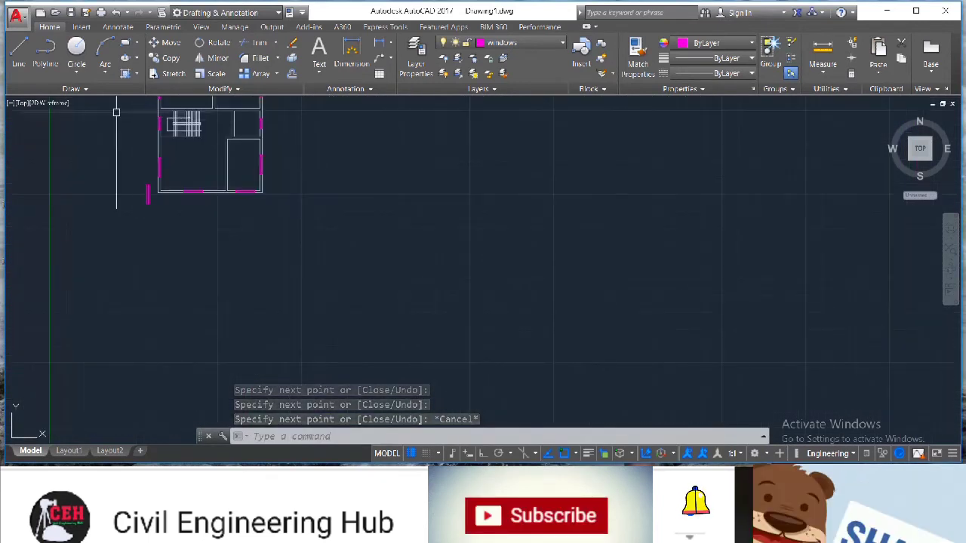
scroll(107, 111, "down", 4)
scroll(102, 104, "up", 7)
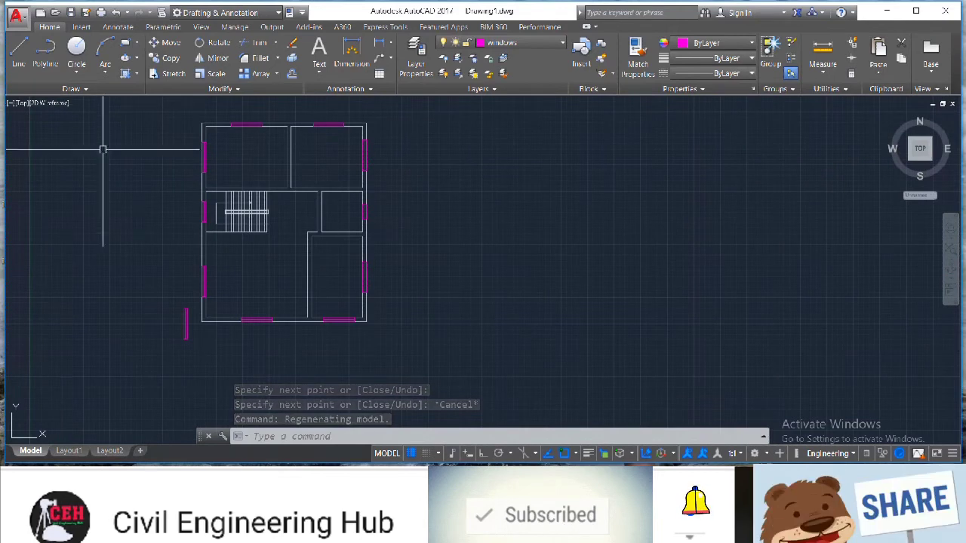
mouse_move(190, 333)
left_mouse_down()
mouse_move(185, 341)
mouse_move(155, 325)
mouse_move(202, 373)
left_mouse_up()
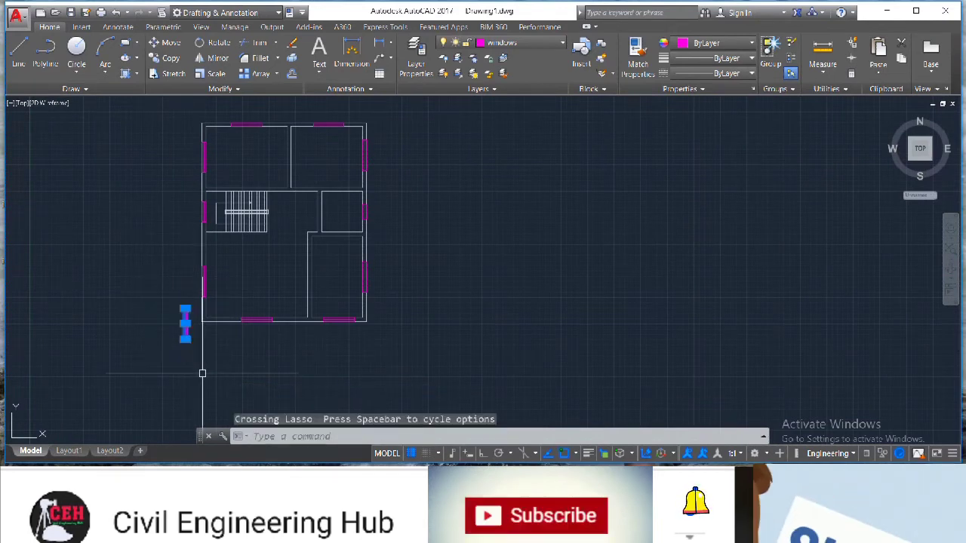
key("Delete")
Turn on Ortho and draw a short vertical line at the wall above the stair room
scroll(90, 317, "up", 2)
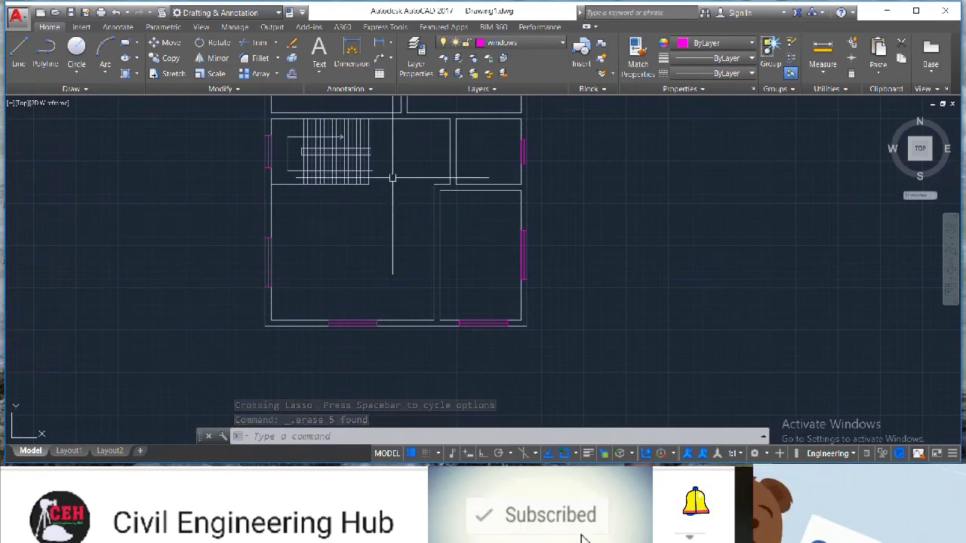
scroll(392, 178, "up", 2)
scroll(393, 178, "down", 4)
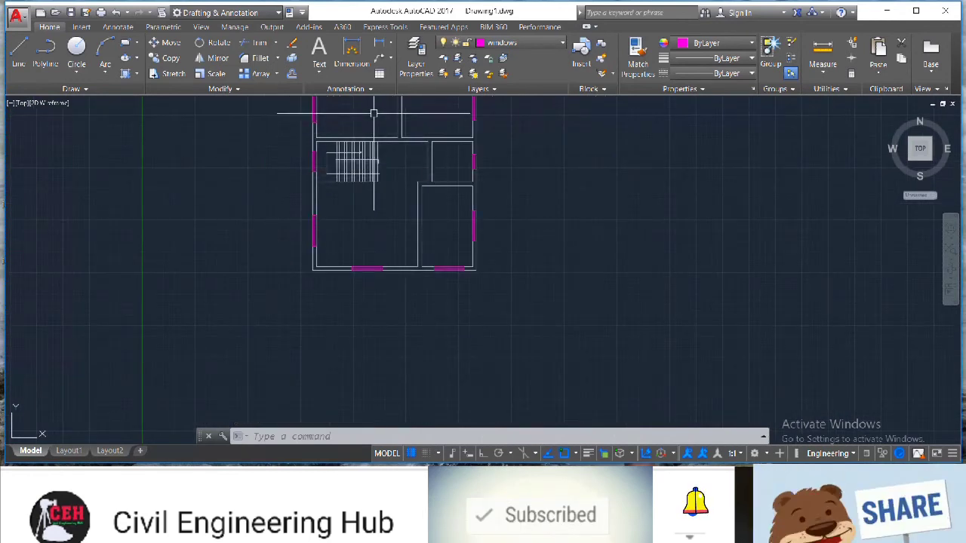
scroll(374, 113, "up", 4)
scroll(434, 239, "up", 1)
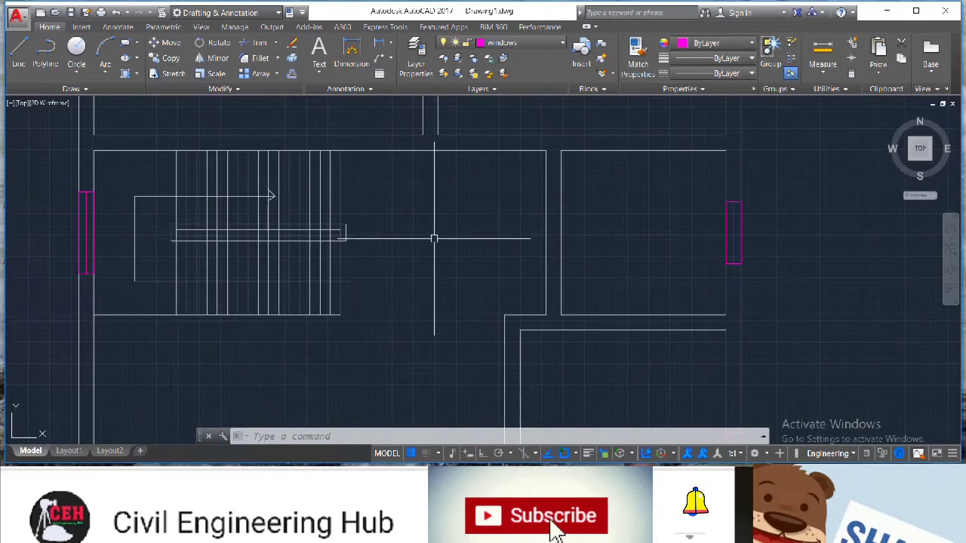
left_click(20, 46)
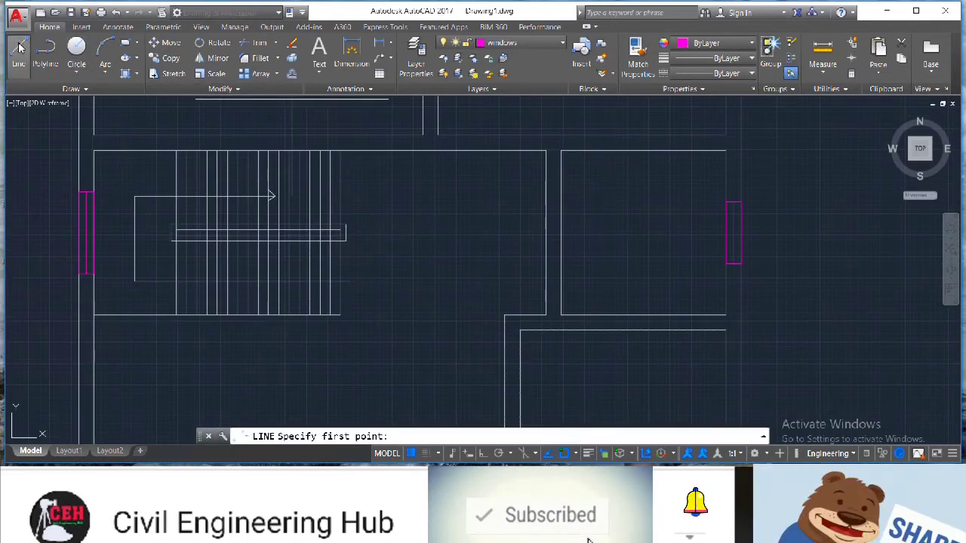
left_click(413, 151)
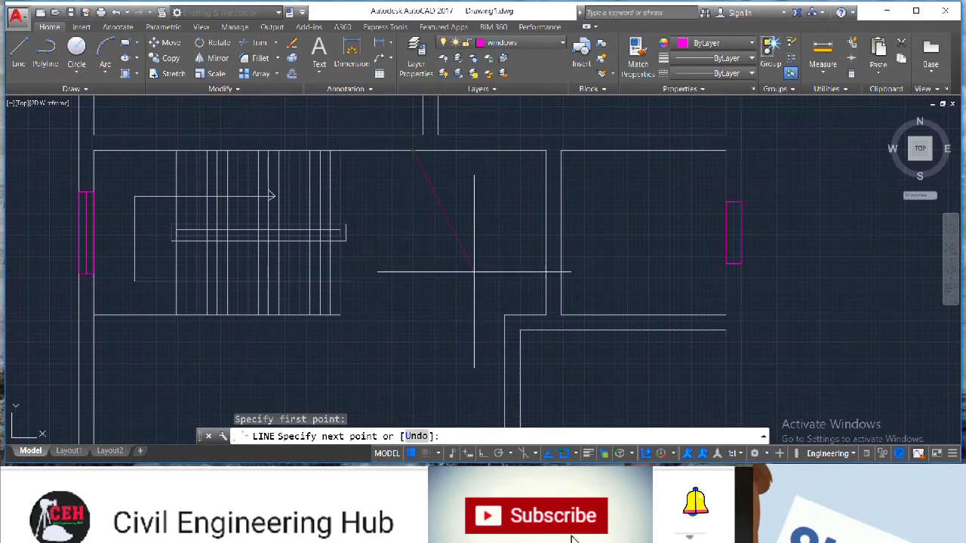
left_click(476, 454)
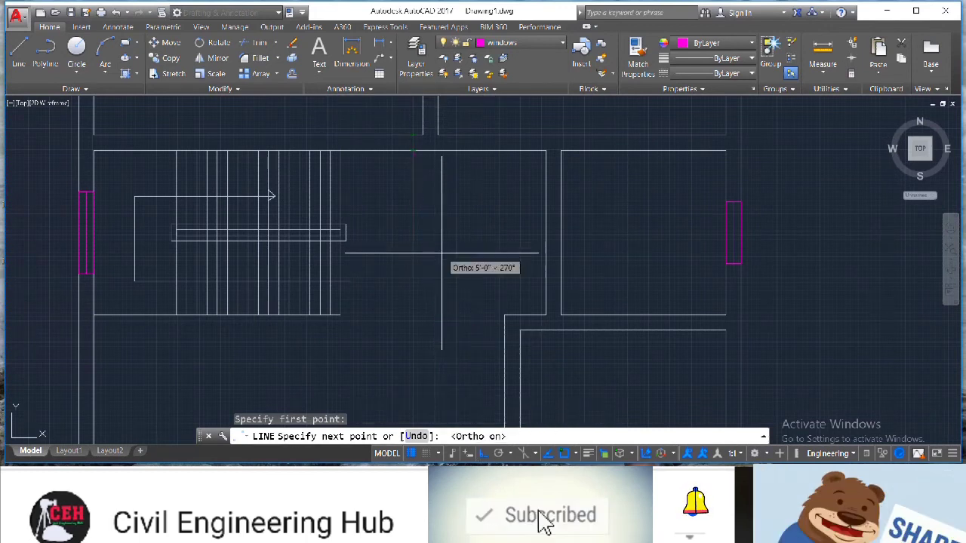
scroll(407, 135, "down", 5)
scroll(405, 135, "up", 5)
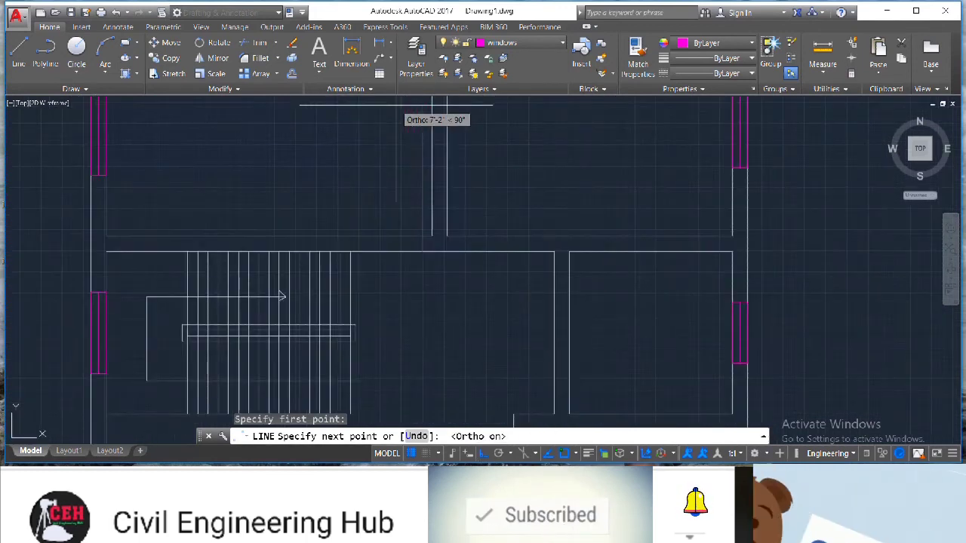
left_click(408, 200)
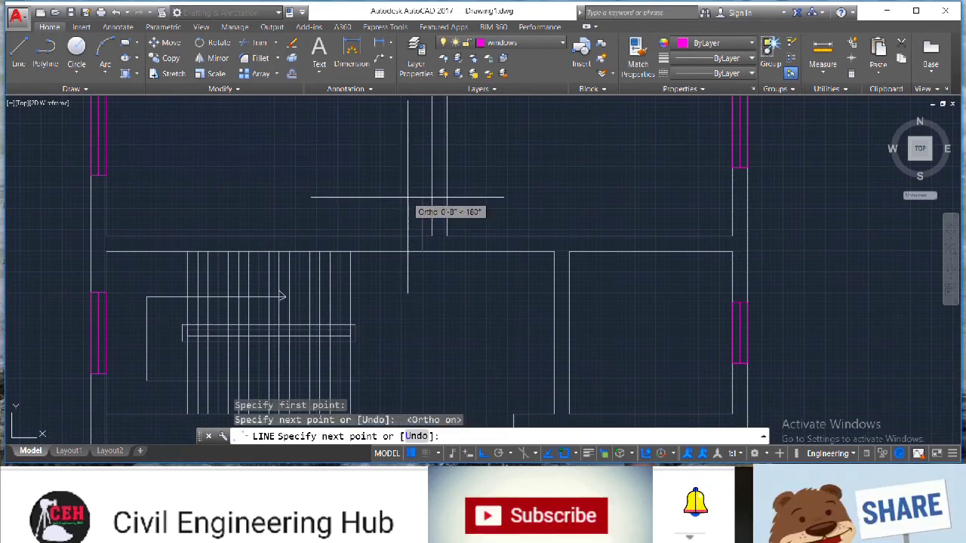
key("Escape")
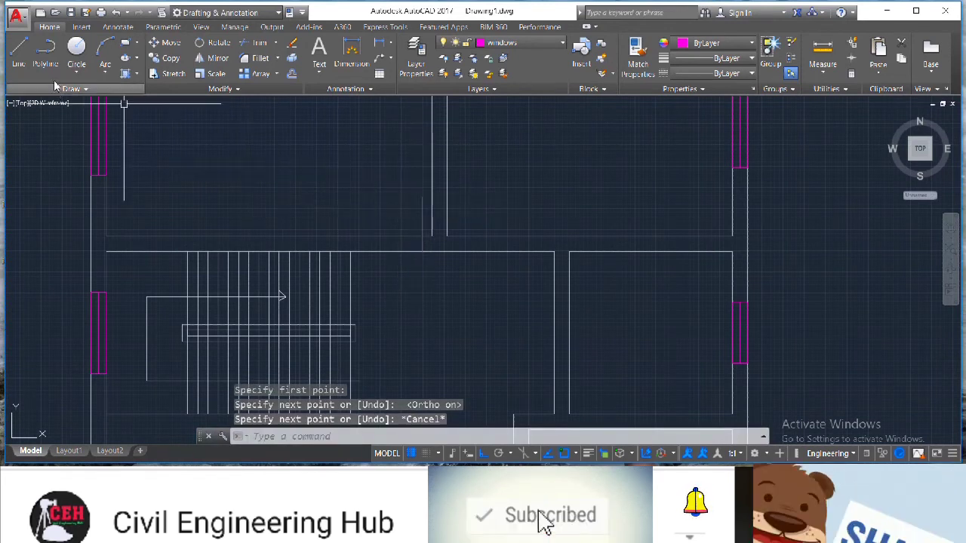
Mark a point 2' along the wall above the stairs with a short line across the wall, erasing the 2' guide line
left_click(76, 53)
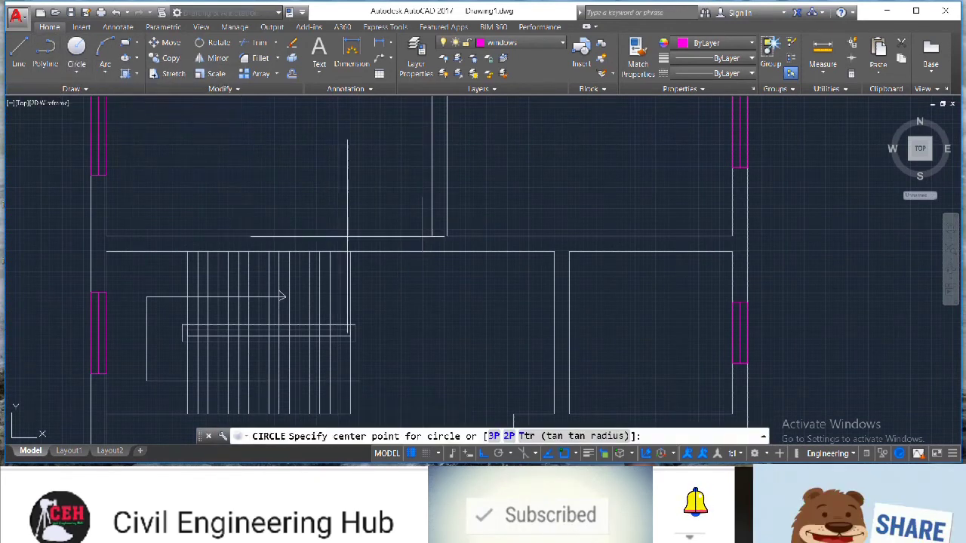
key("Escape")
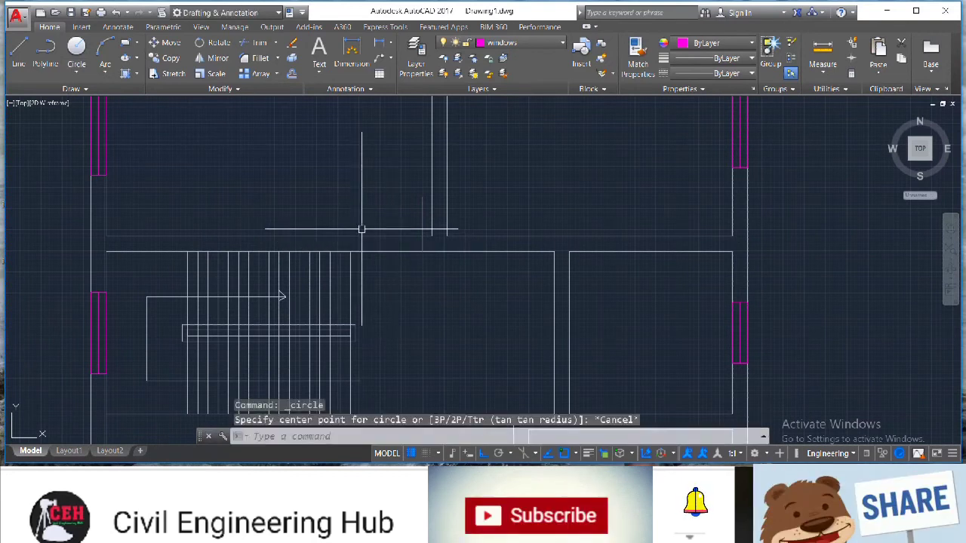
left_click(18, 51)
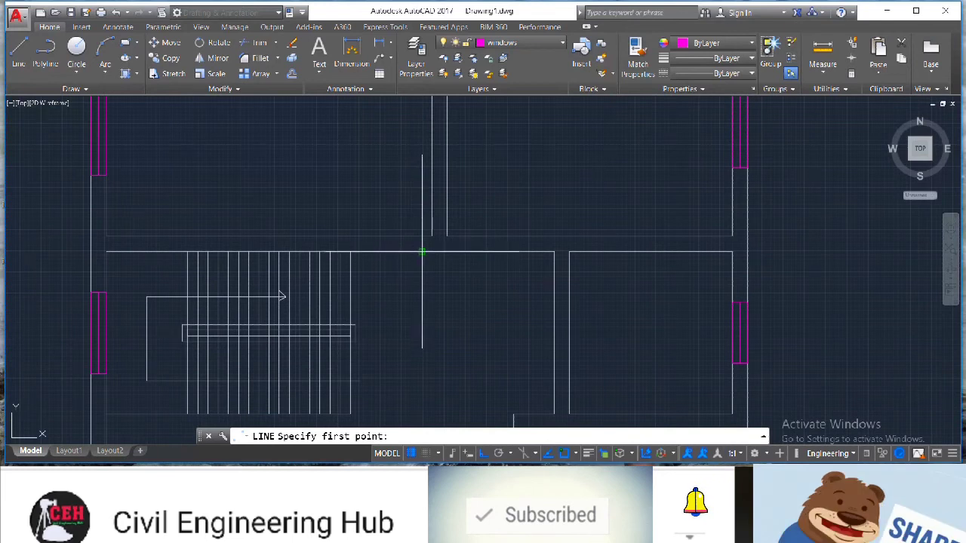
left_click(422, 252)
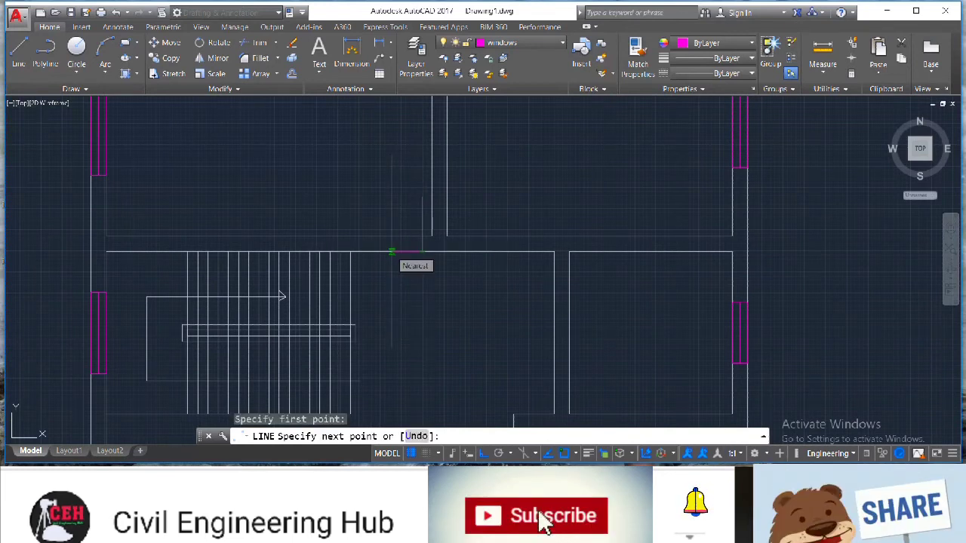
type("2")
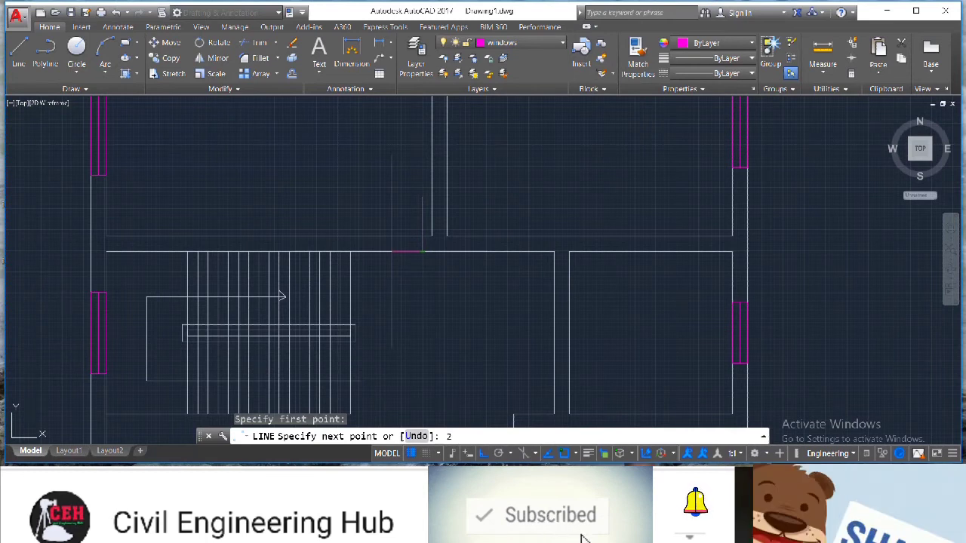
type("'")
key("Return")
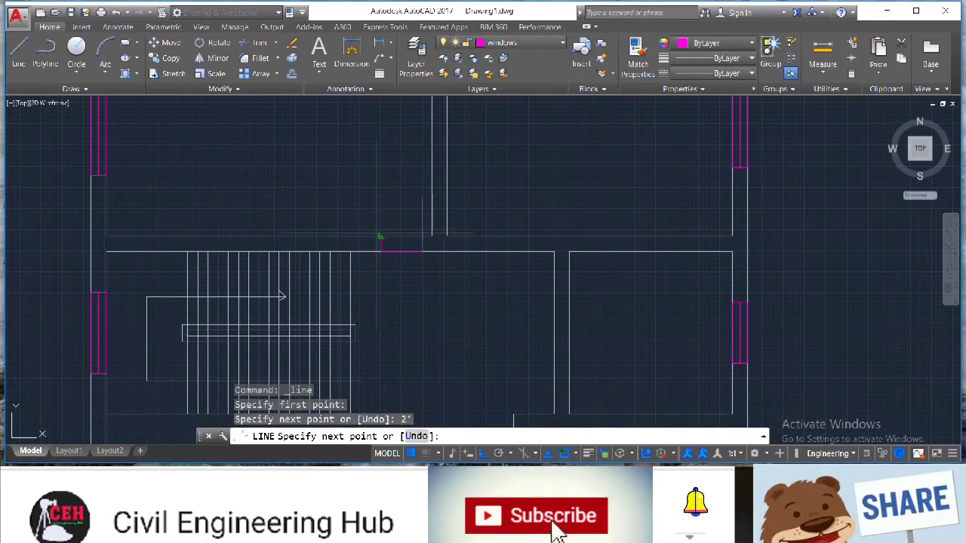
left_click(382, 238)
key("Return")
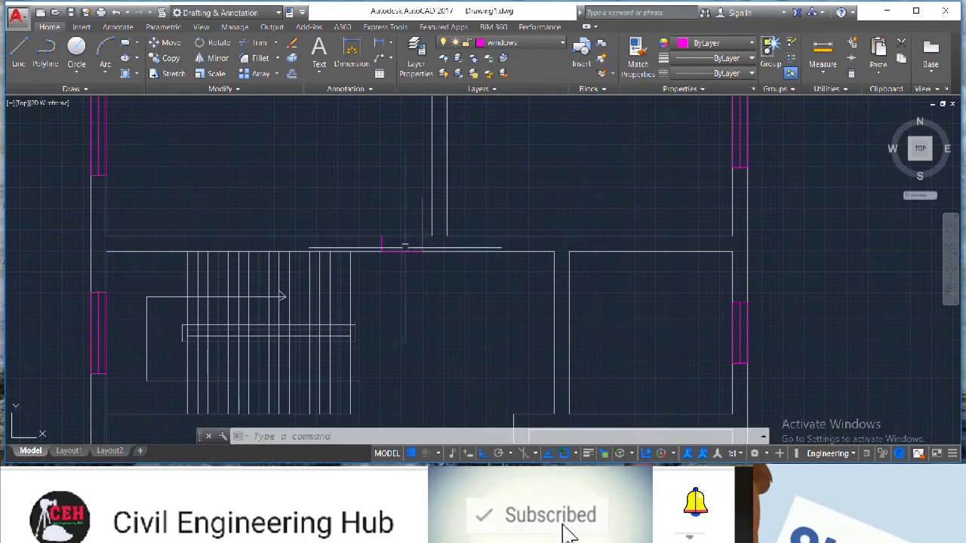
left_click(407, 249)
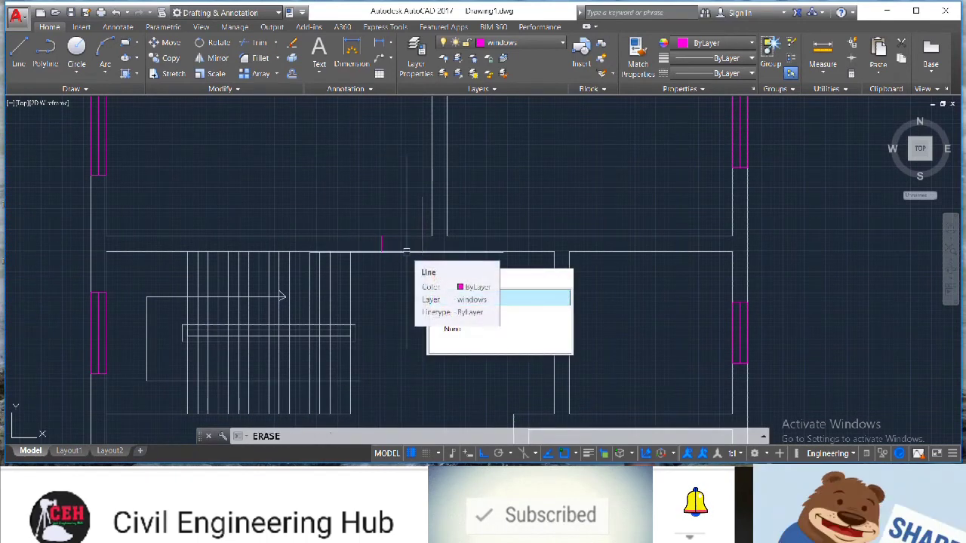
key("Delete")
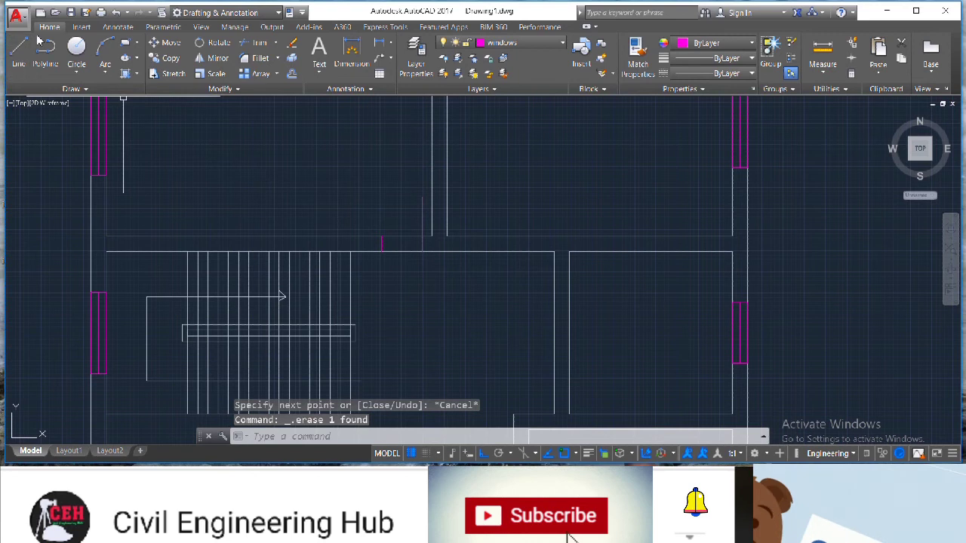
left_click(76, 49)
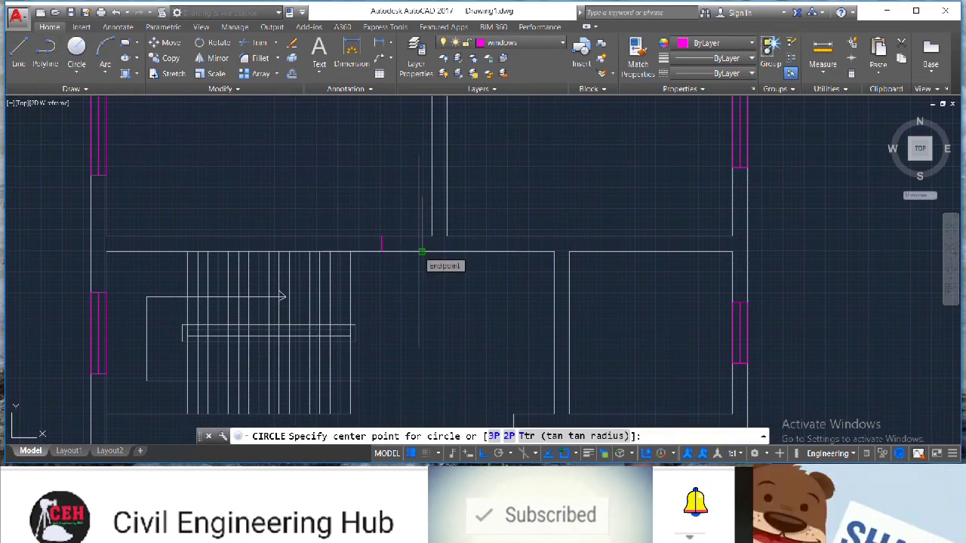
left_click(421, 252)
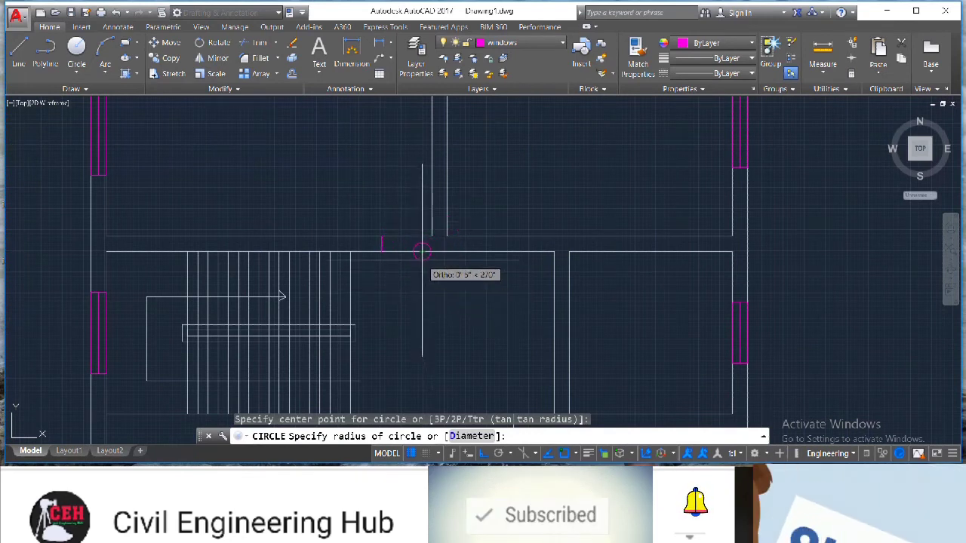
scroll(422, 252, "up", 5)
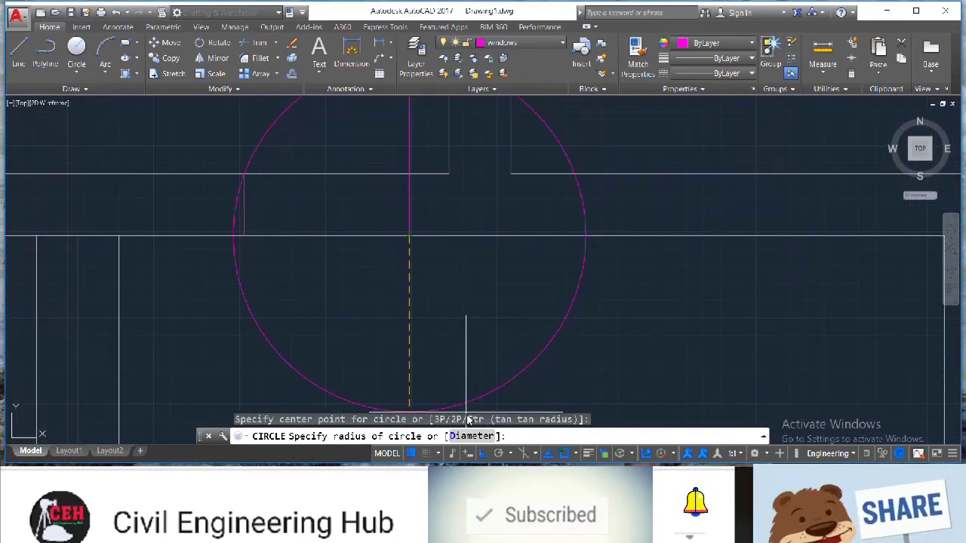
key("Escape")
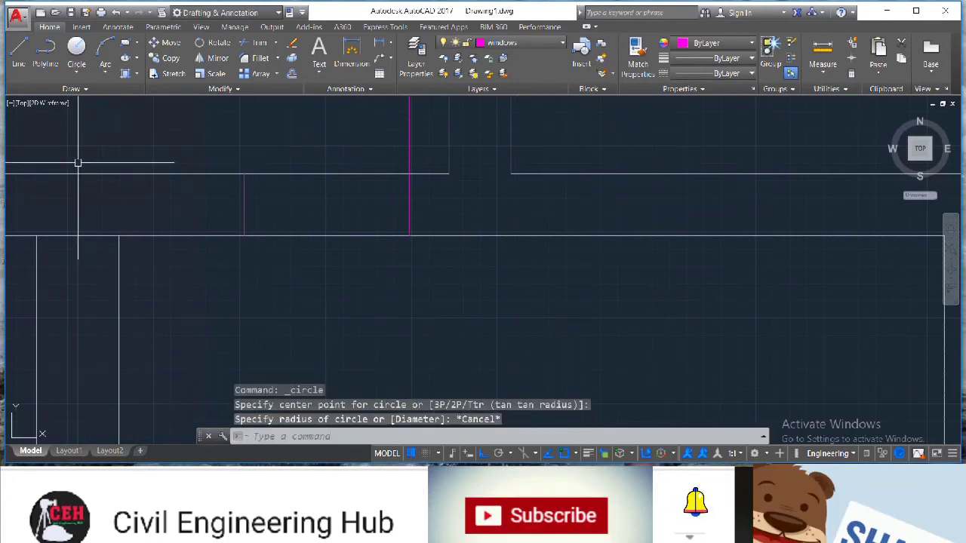
Draw a circle centred where the short vertical line meets the wall face above the stairs
left_click(81, 48)
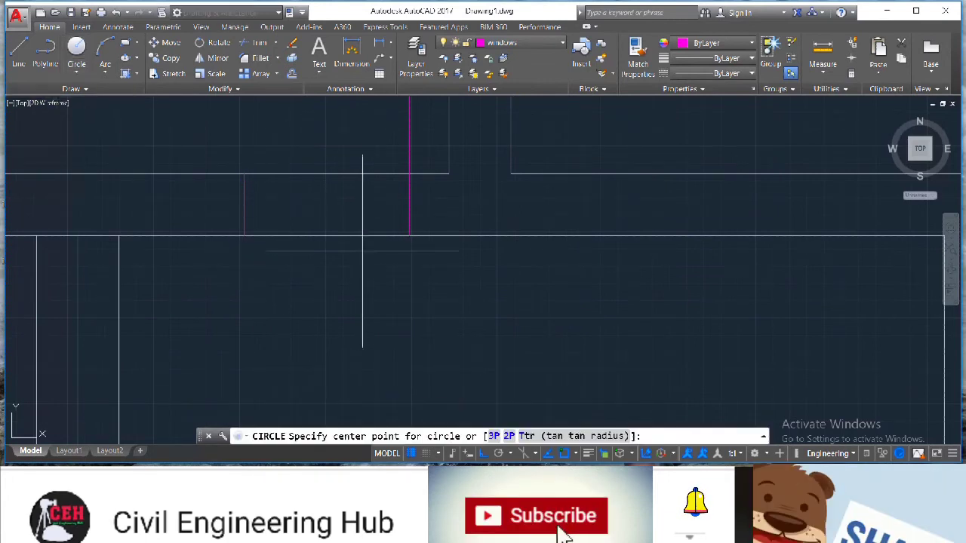
left_click(409, 236)
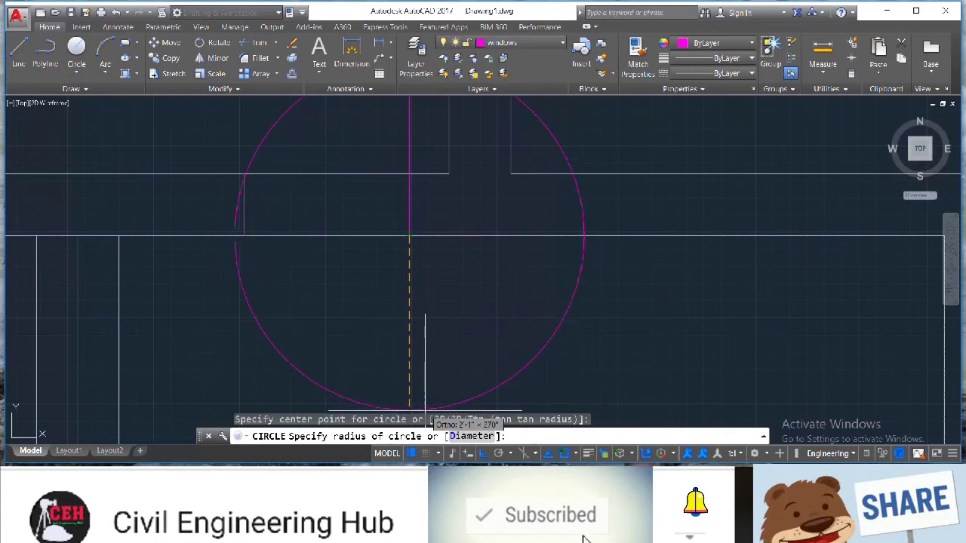
left_click(409, 408)
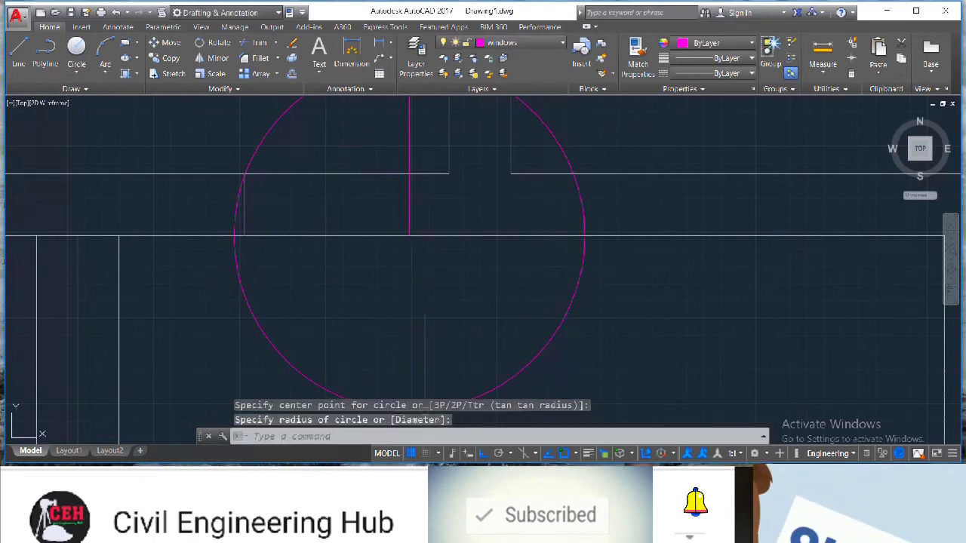
Trim the circle above the stairs against the wall lines, leaving a quarter-circle door swing
key("Escape")
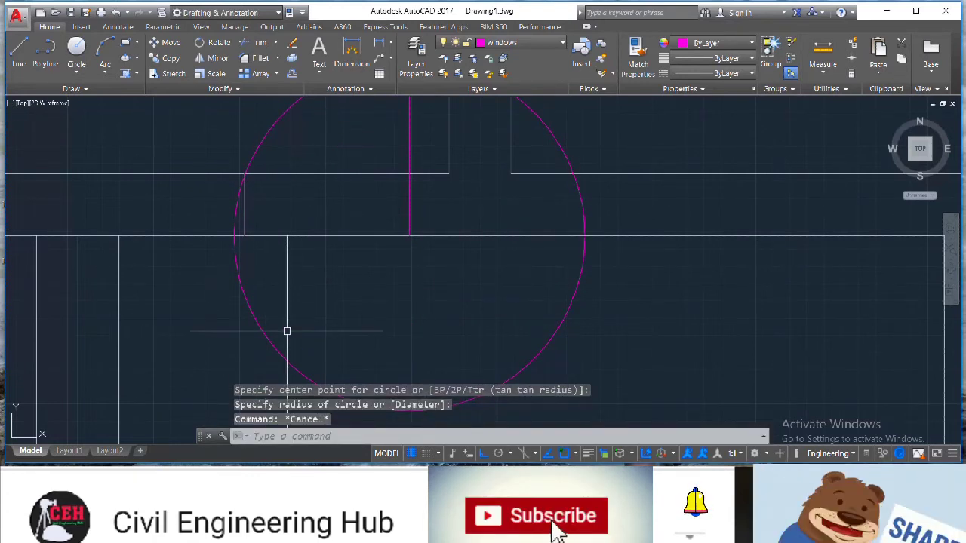
type("tr")
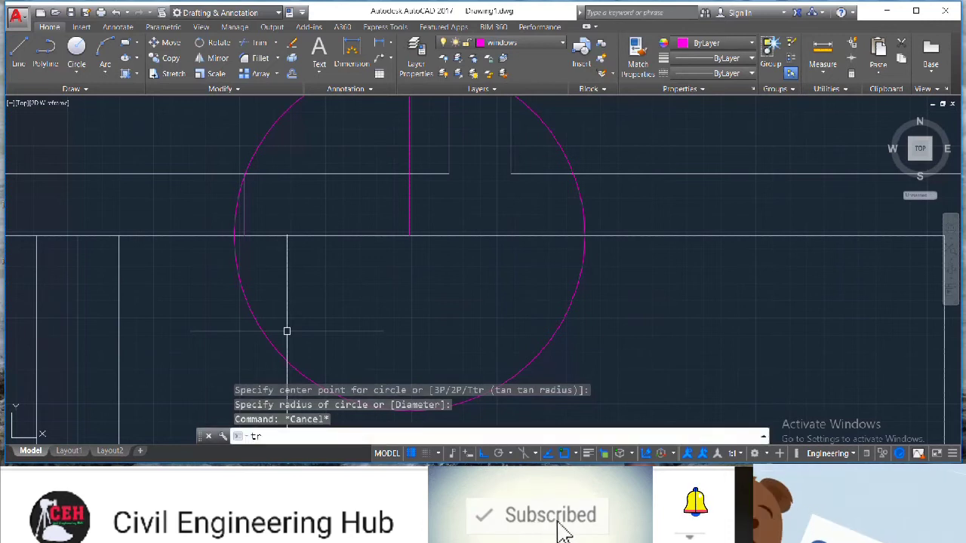
key("Return")
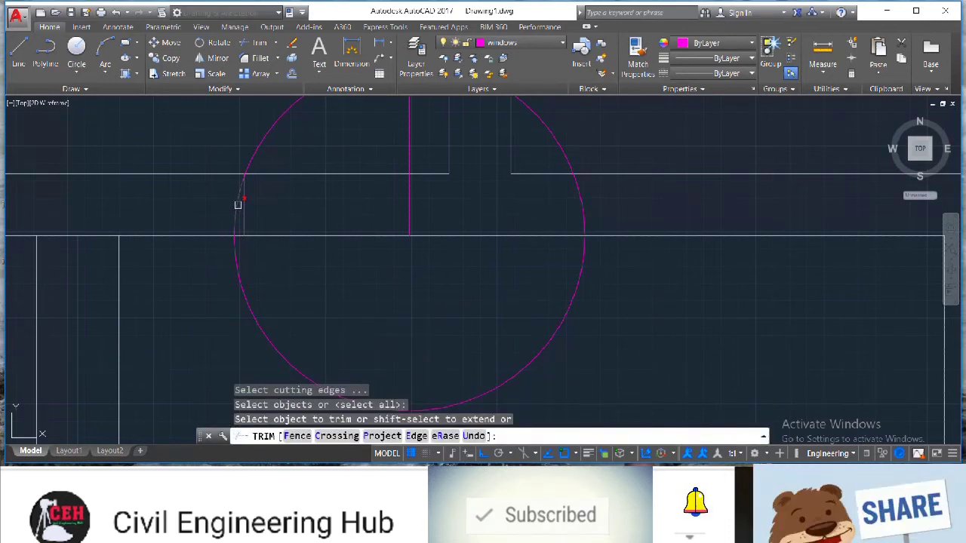
left_click(238, 204)
scroll(363, 147, "down", 6)
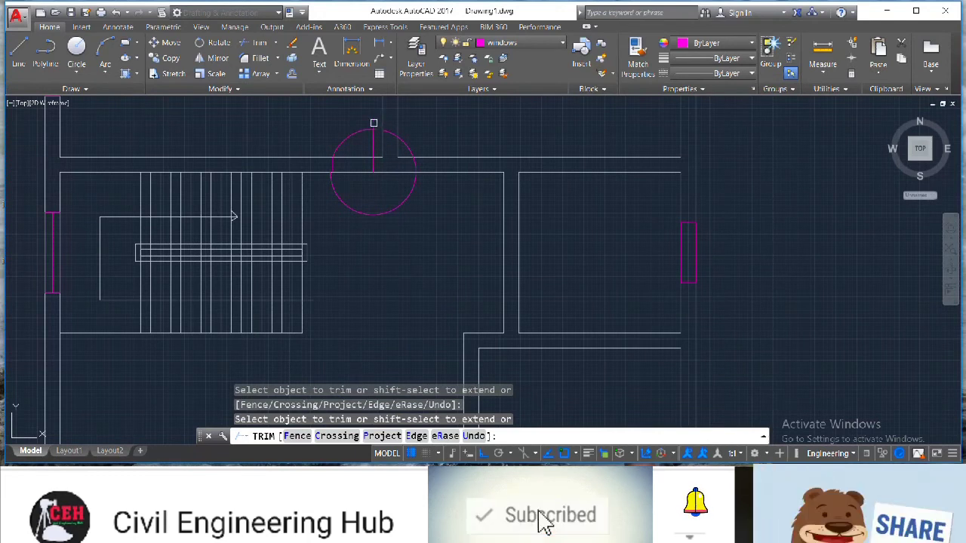
scroll(373, 122, "up", 6)
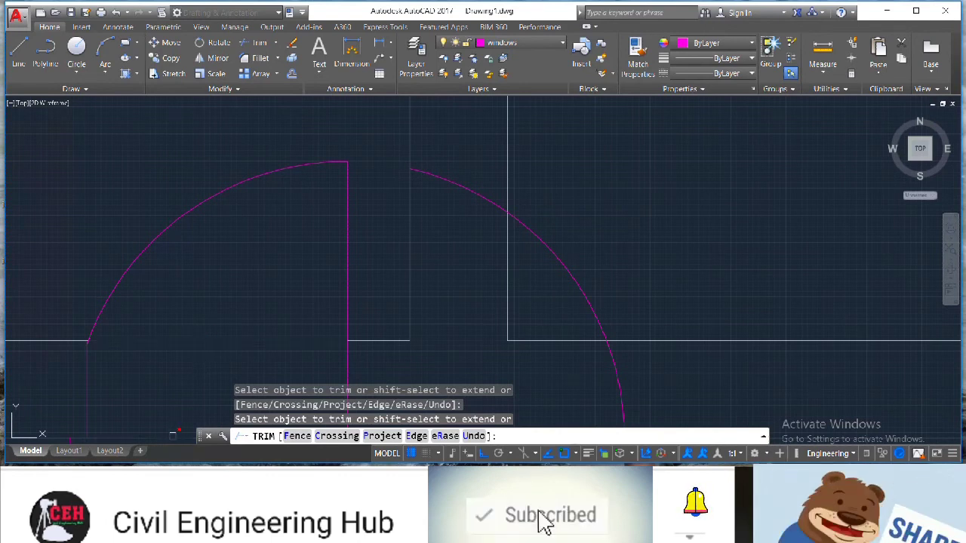
scroll(186, 376, "down", 5)
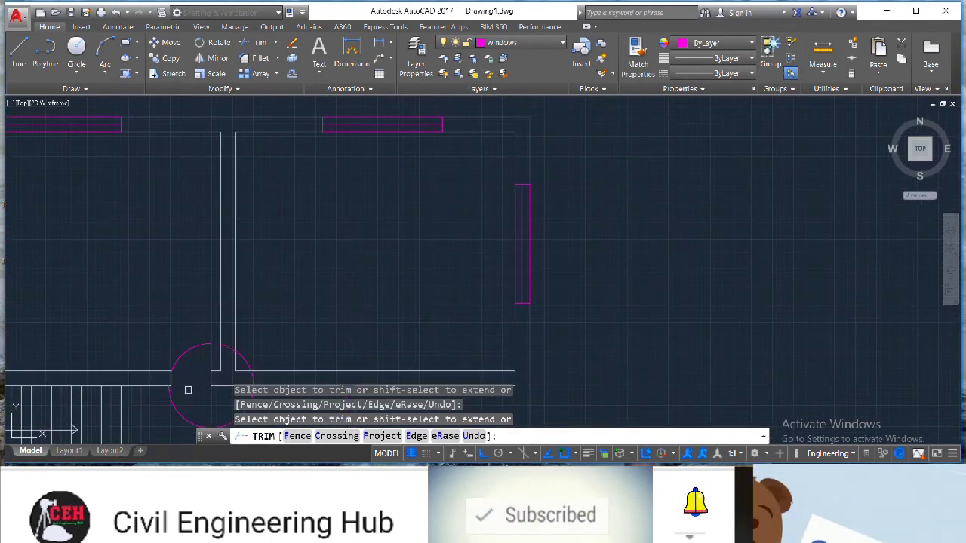
Delete the leftover circle near the corner of the stair room
key("Escape")
left_click(179, 413)
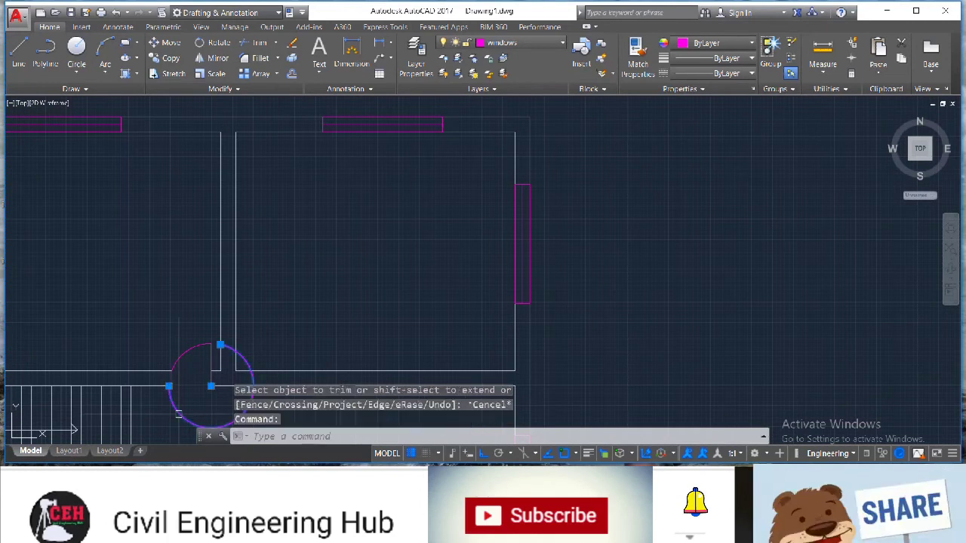
key("Delete")
scroll(205, 415, "up", 5)
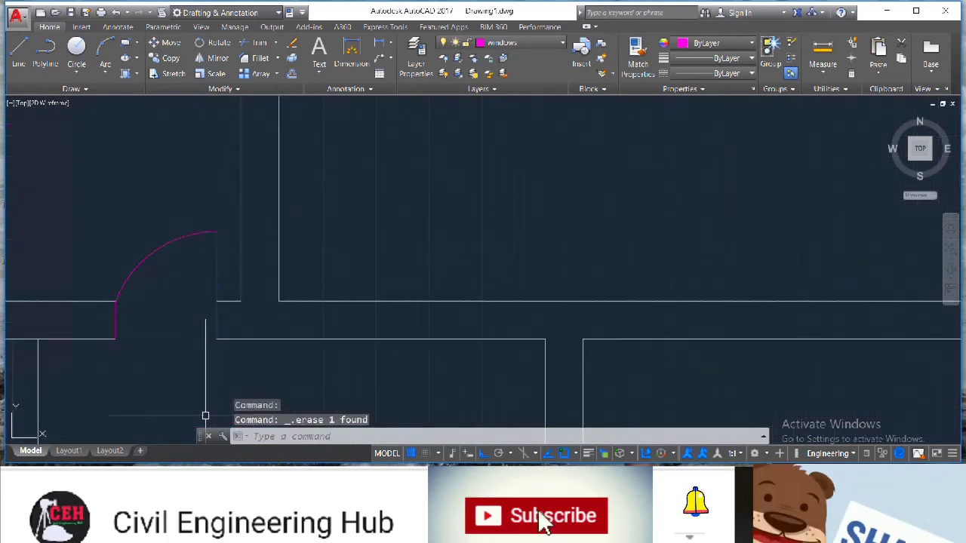
scroll(119, 332, "down", 5)
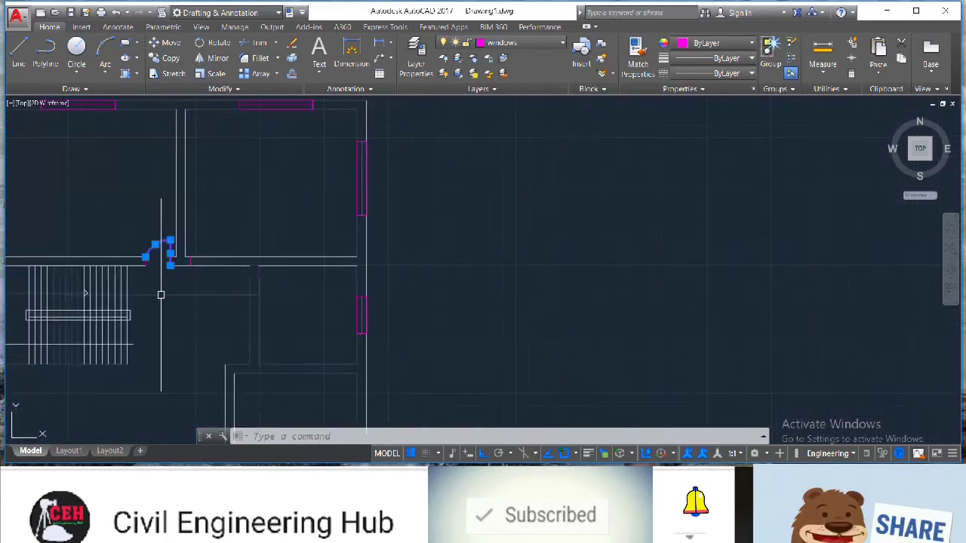
Draw a 2' line along the wall face for the door opening between the rooms
scroll(134, 364, "up", 10)
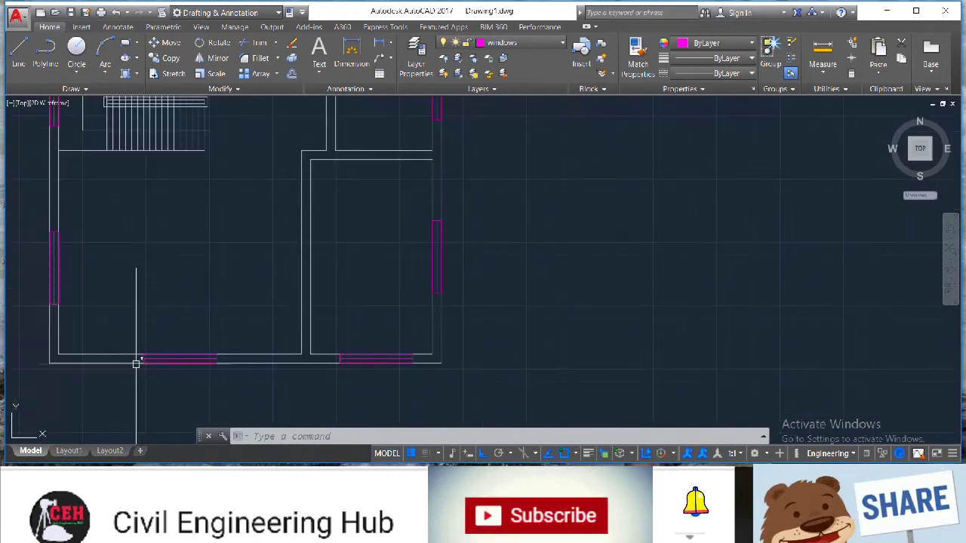
key("Escape")
left_click(18, 53)
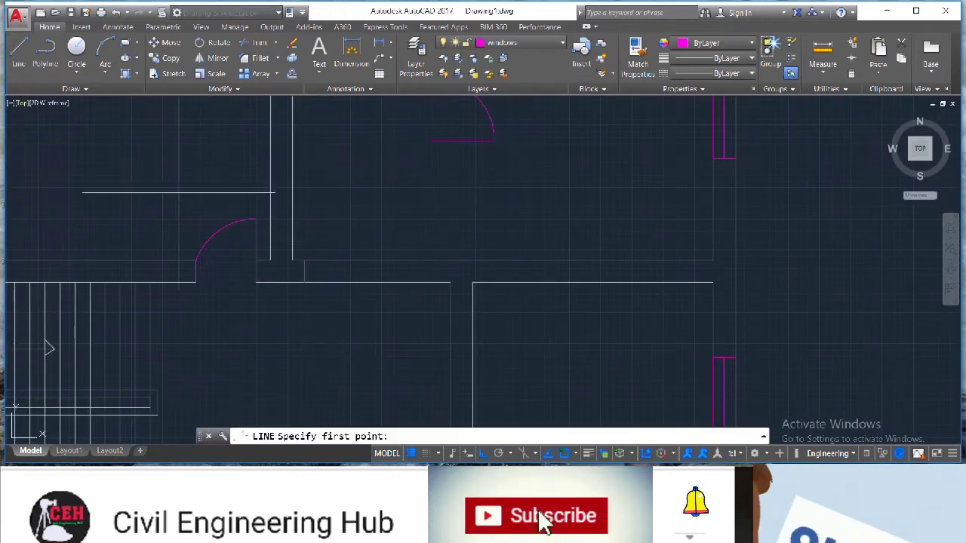
type("2'")
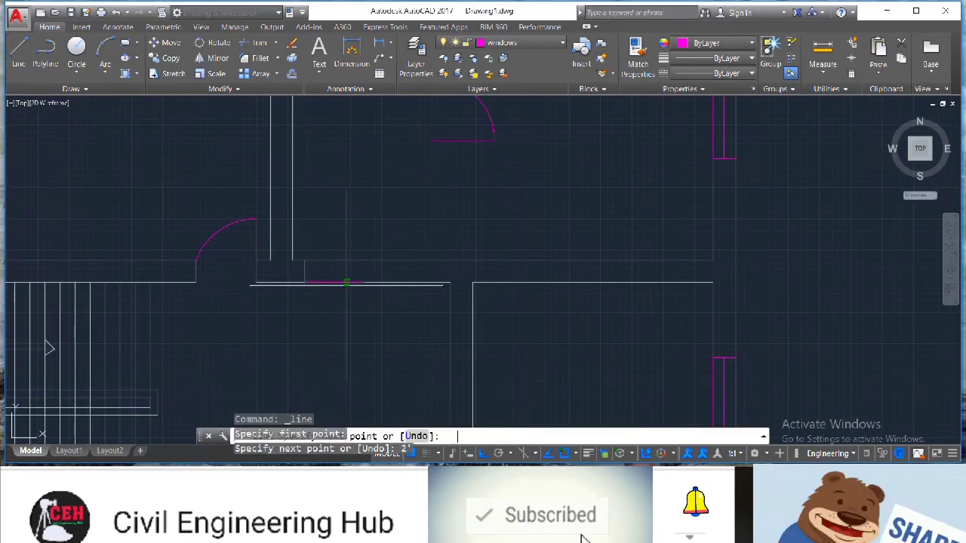
key("Return")
left_click(363, 261)
key("Escape")
Draw a short line across the wall to mark the end of the opening
scroll(411, 313, "down", 4)
key("Return")
left_click(425, 315)
left_click(434, 315)
key("Escape")
Draw a 1.5' line down the inner wall face of the right room, then a line across the wall
left_click(18, 51)
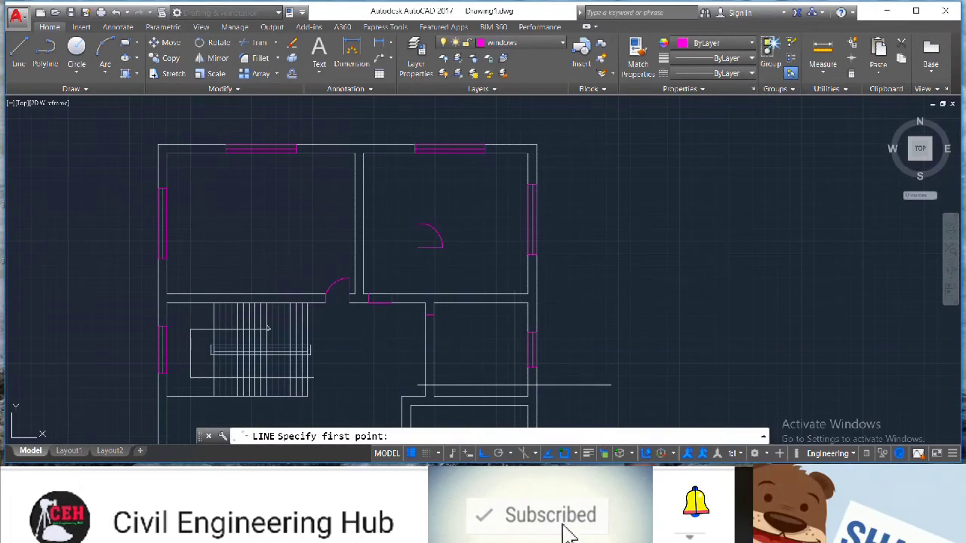
scroll(515, 384, "up", 4)
left_click(283, 206)
type("1.")
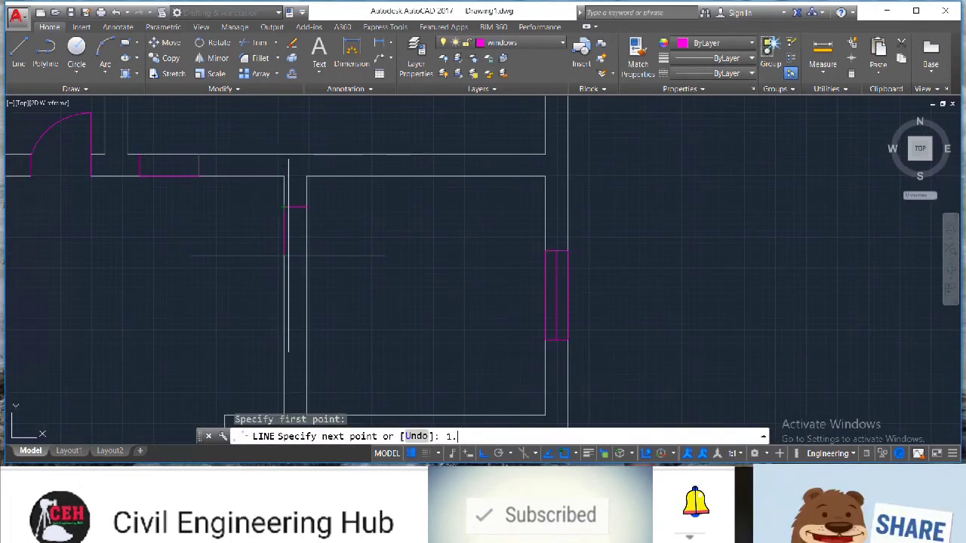
type("5'")
key("Return")
left_click(307, 251)
key("Escape")
scroll(62, 287, "down", 4)
scroll(26, 345, "up", 4)
scroll(164, 415, "down", 6)
scroll(159, 434, "up", 4)
scroll(158, 434, "up", 3)
left_click(18, 51)
left_click(362, 221)
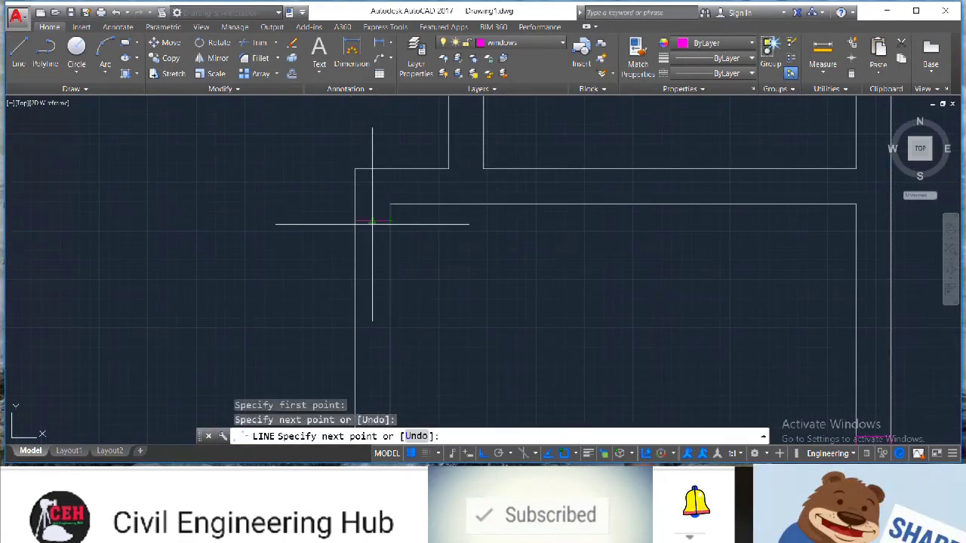
key("Escape")
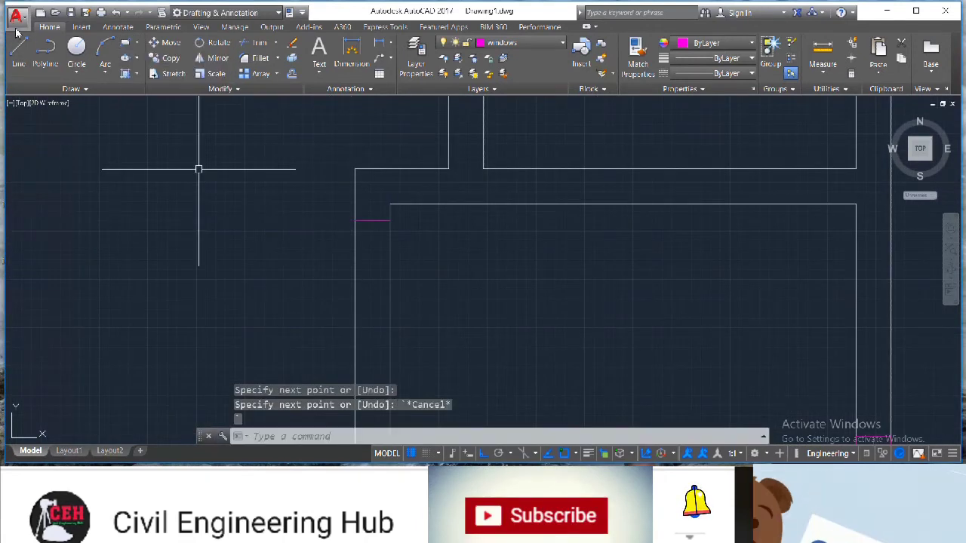
left_click(355, 220)
key("Escape")
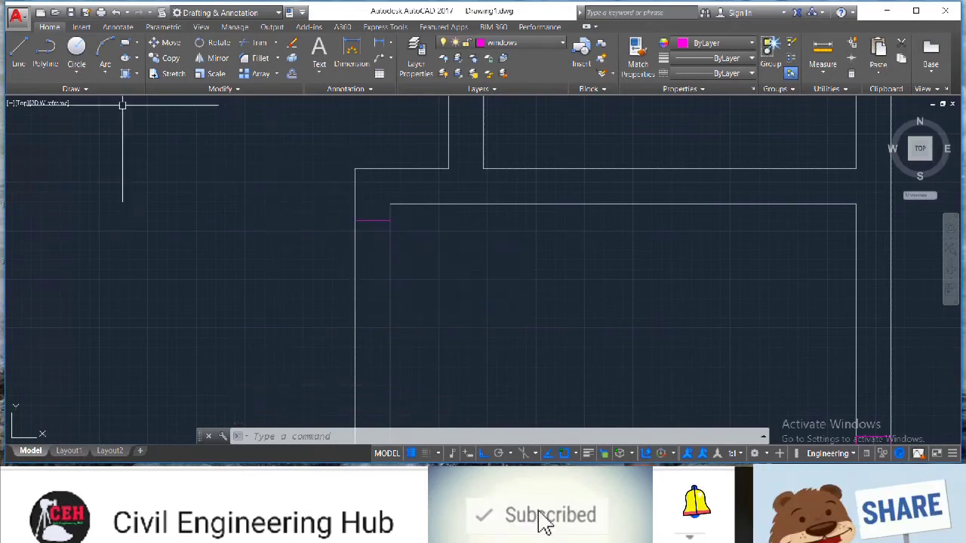
Draw a 2' line down the wall face from the existing mark, then a short line across the wall
left_click(19, 51)
left_click(355, 221)
type("2'")
key("Return")
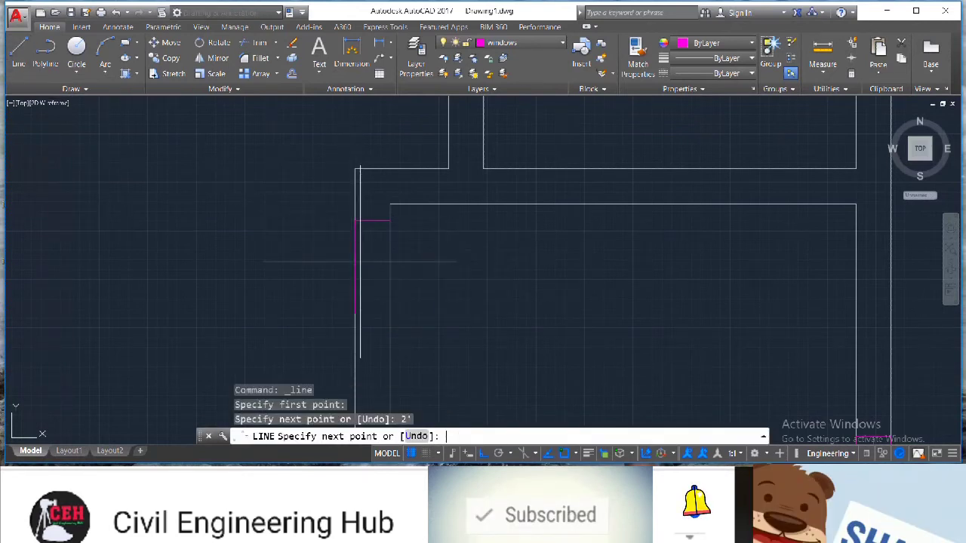
left_click(390, 313)
key("Escape")
Draw a horizontal line from the wall corner at the new opening along the wall face
scroll(191, 249, "down", 4)
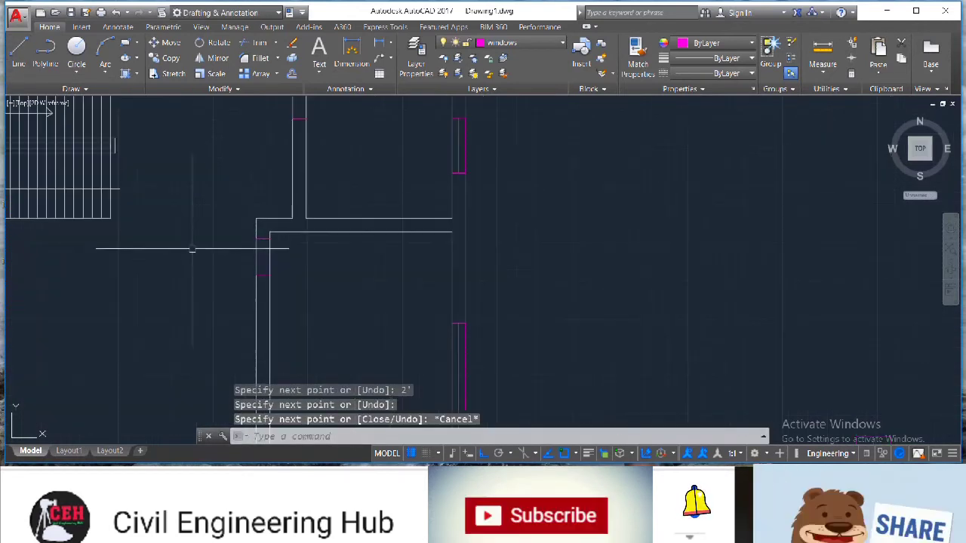
scroll(16, 61, "down", 2)
scroll(16, 62, "up", 6)
scroll(17, 61, "down", 4)
left_click(17, 60)
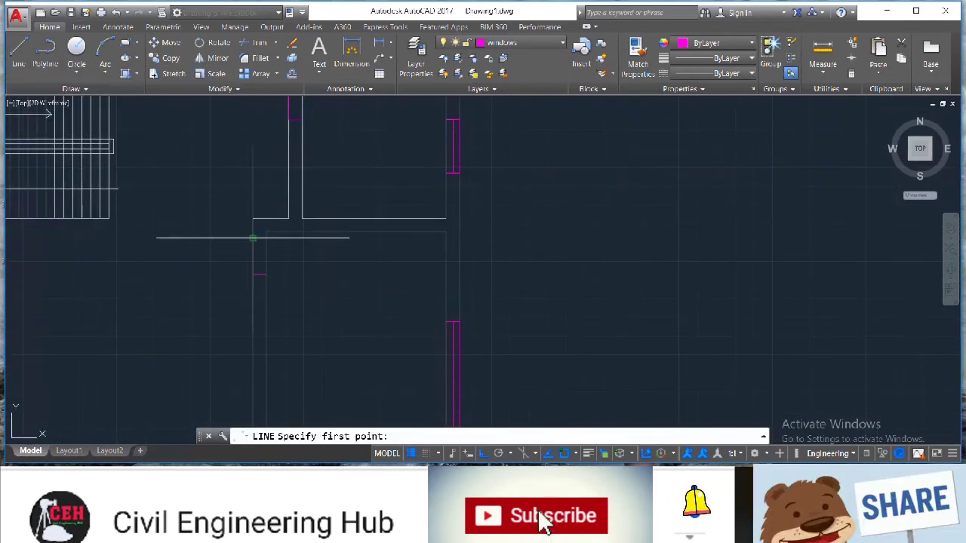
left_click(254, 239)
left_click(359, 255)
key("Escape")
Draw a circle centred at that wall corner with a radius of about 2'-1"
left_click(75, 49)
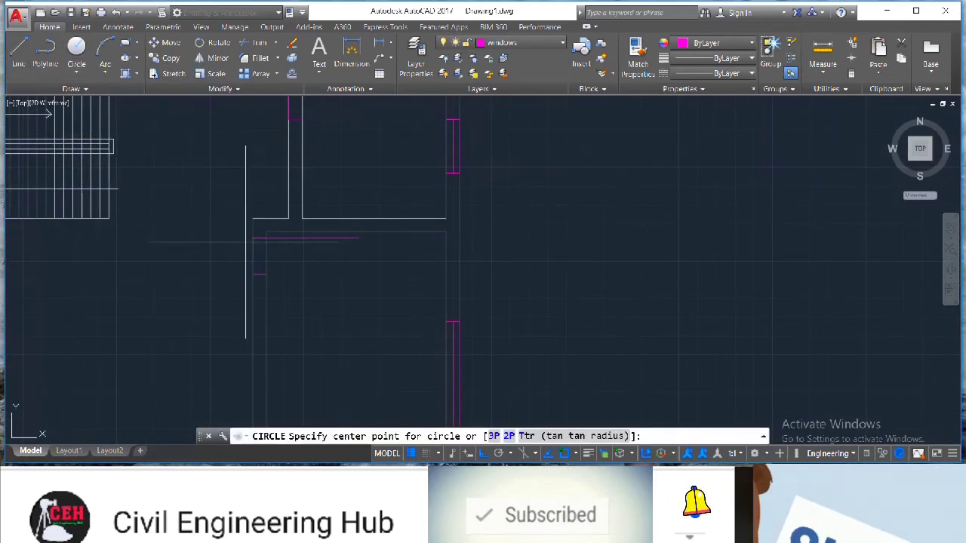
left_click(253, 238)
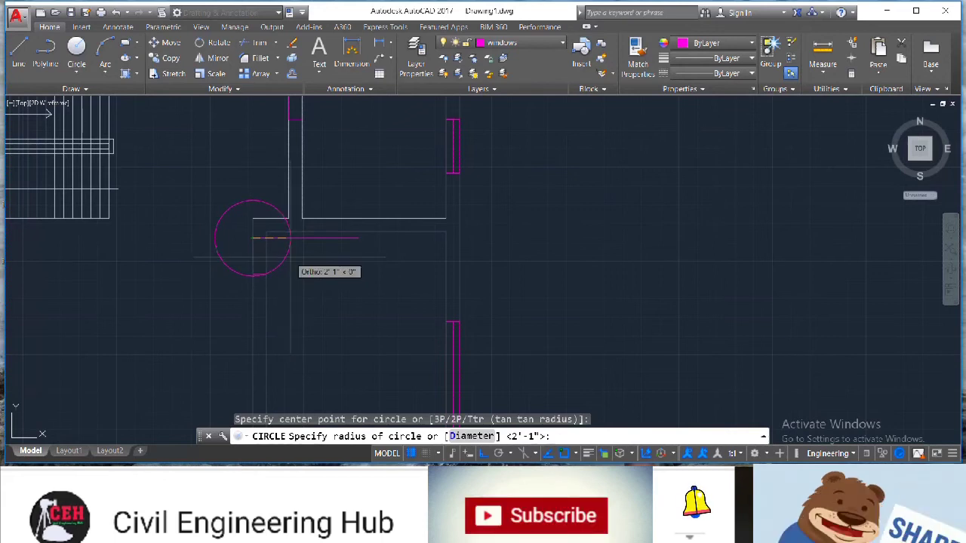
left_click(291, 256)
scroll(175, 143, "down", 5)
scroll(186, 117, "up", 5)
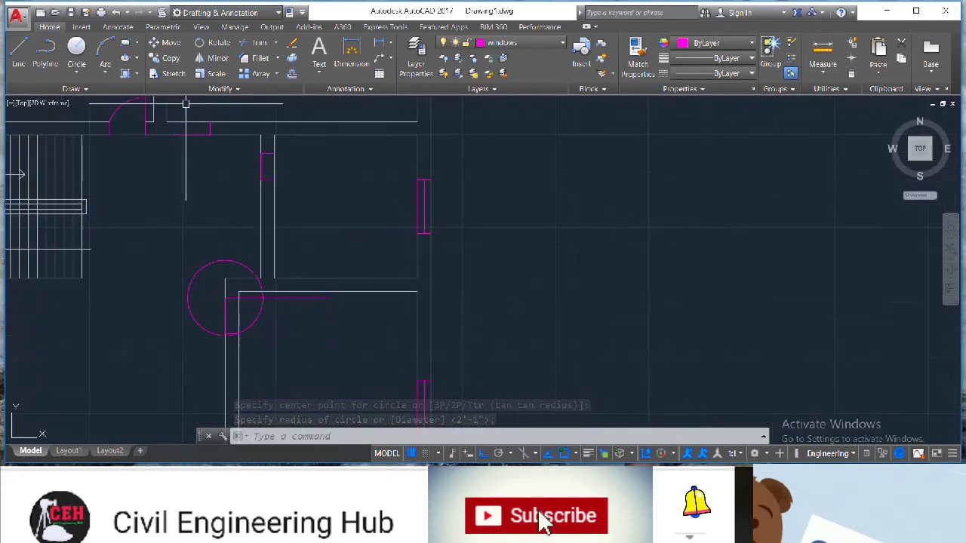
Draw a short horizontal line from the wall at the opening near the upper window
left_click(19, 57)
left_click(267, 154)
left_click(324, 153)
key("Escape")
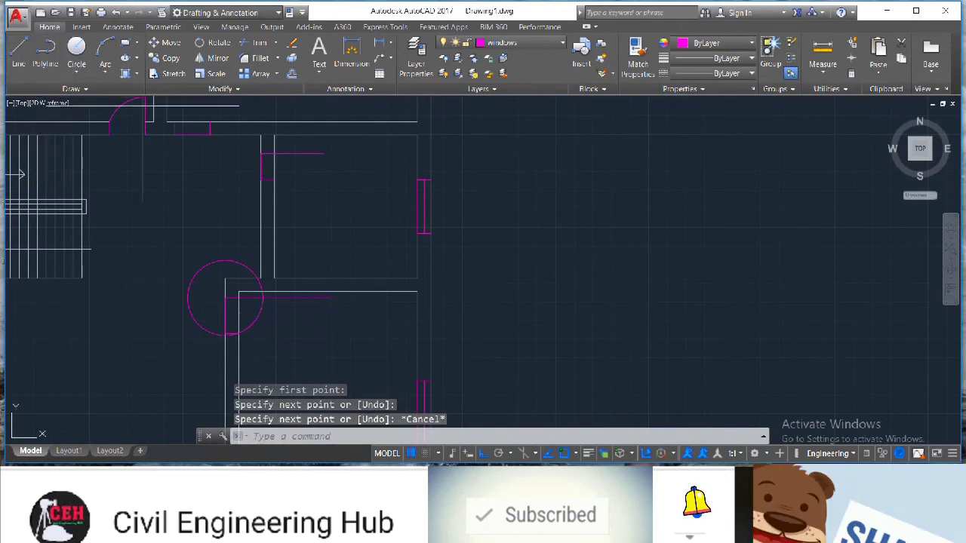